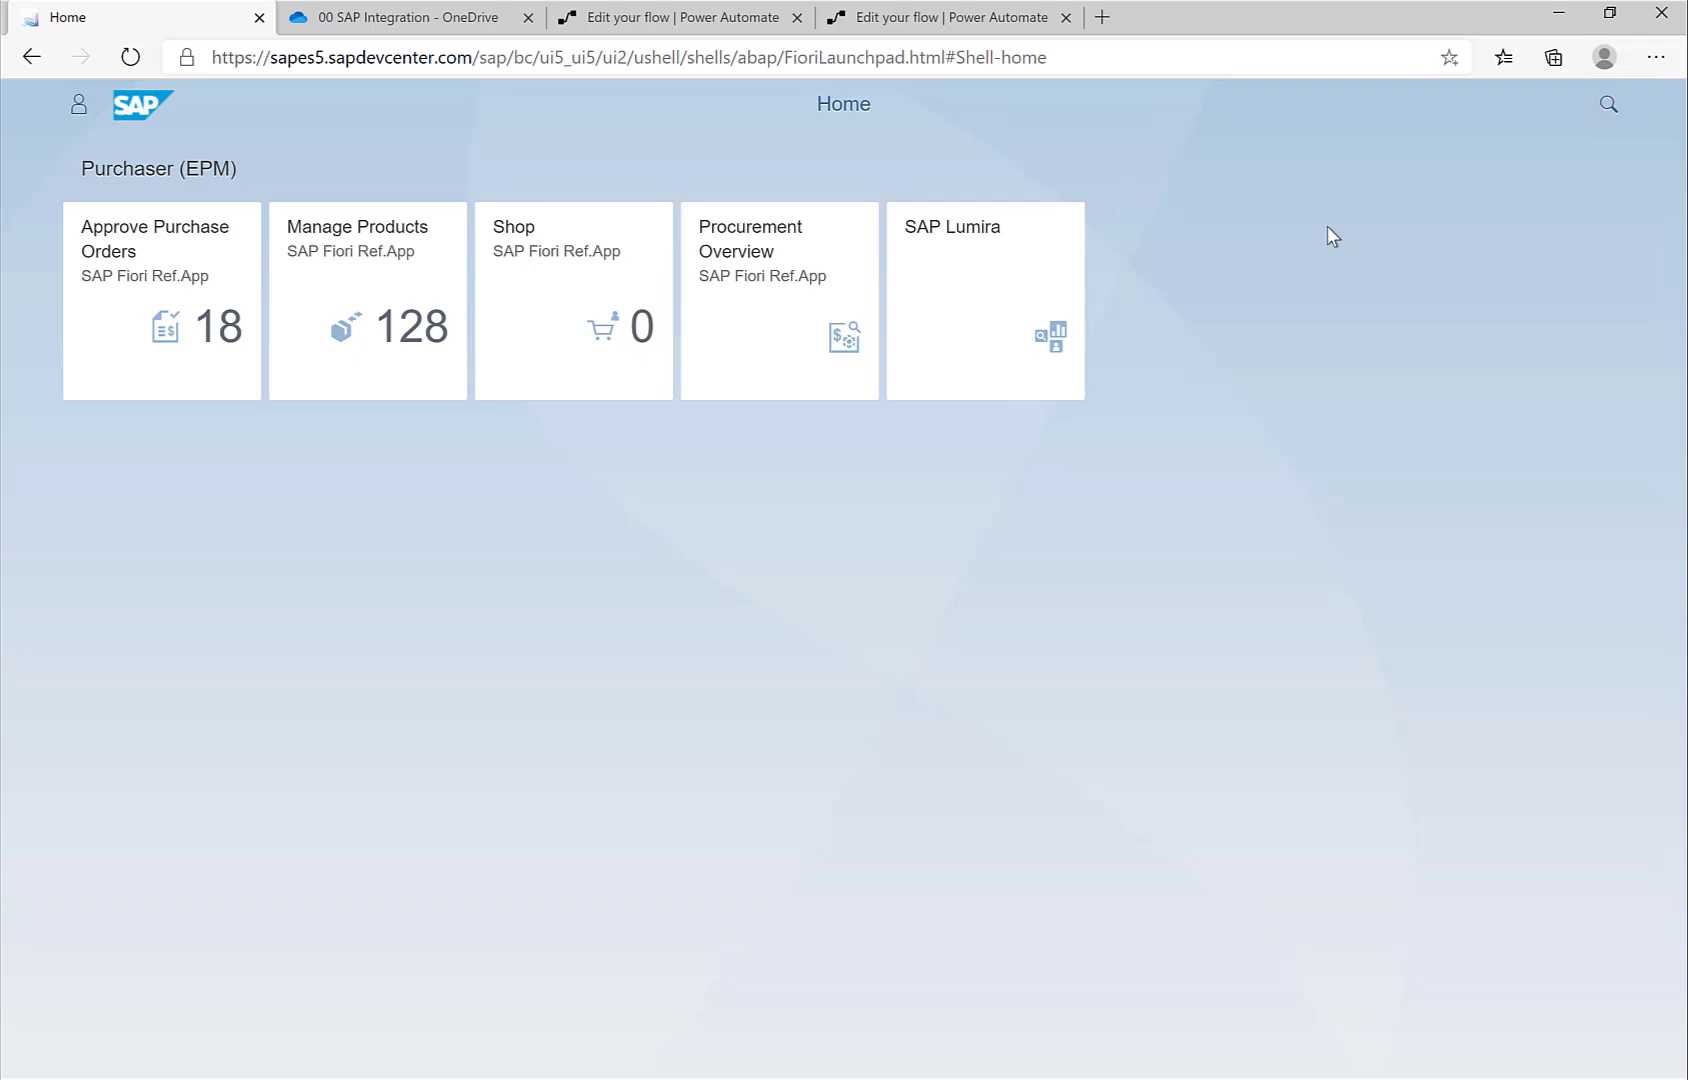
Step: List all 128 products in Manage Products, then bring up the SAP-Product-Data workbook in Excel
{"action": "left_click", "coordinate": [349, 292]}
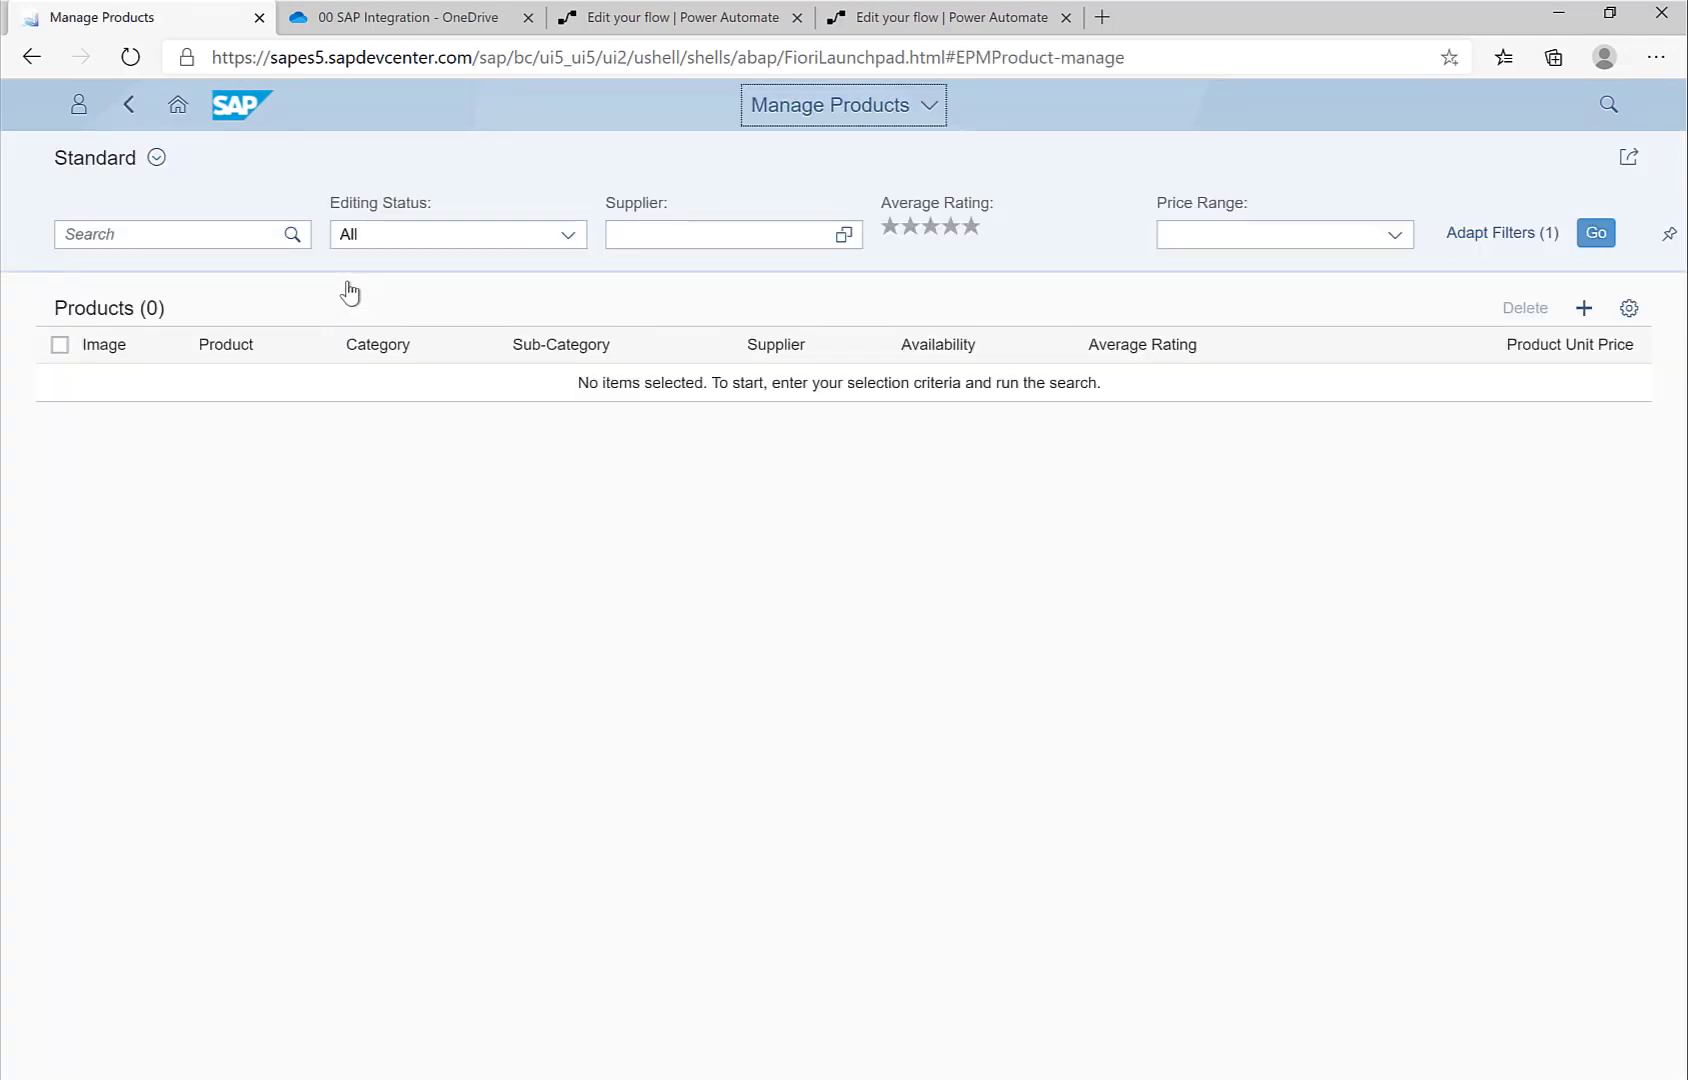
{"action": "left_click", "coordinate": [1591, 236]}
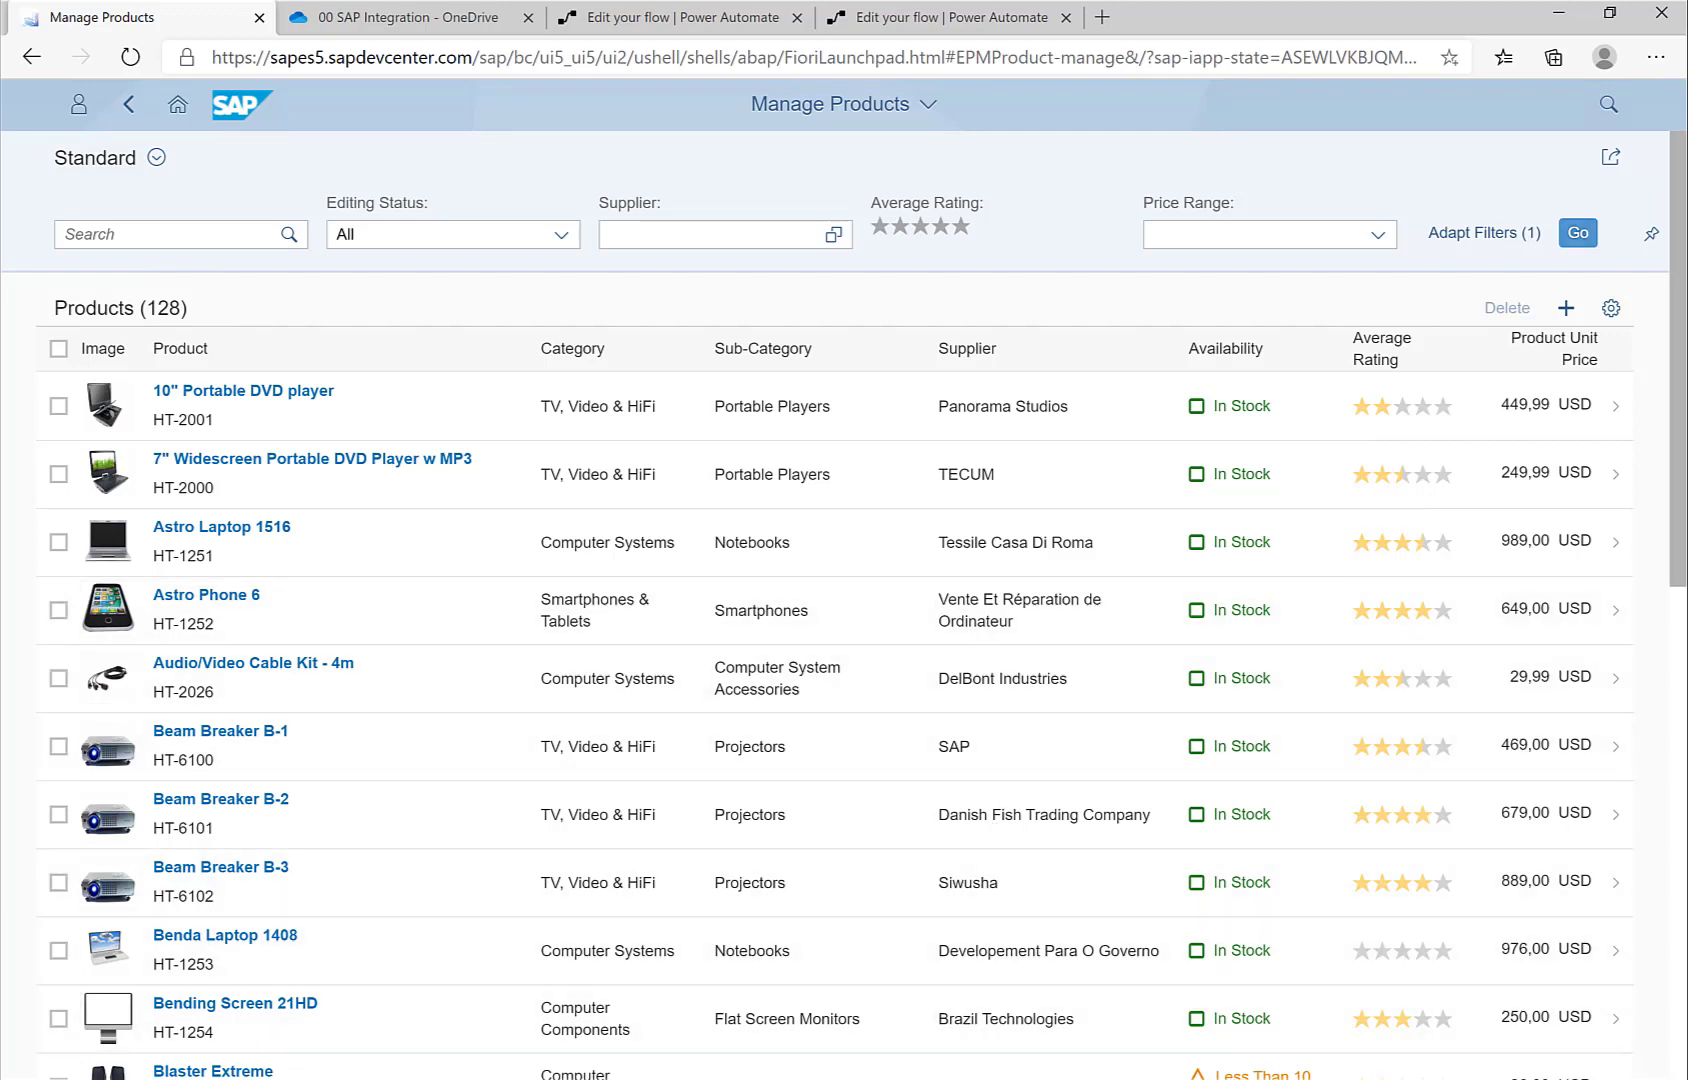
{"action": "left_click", "coordinate": [966, 1078]}
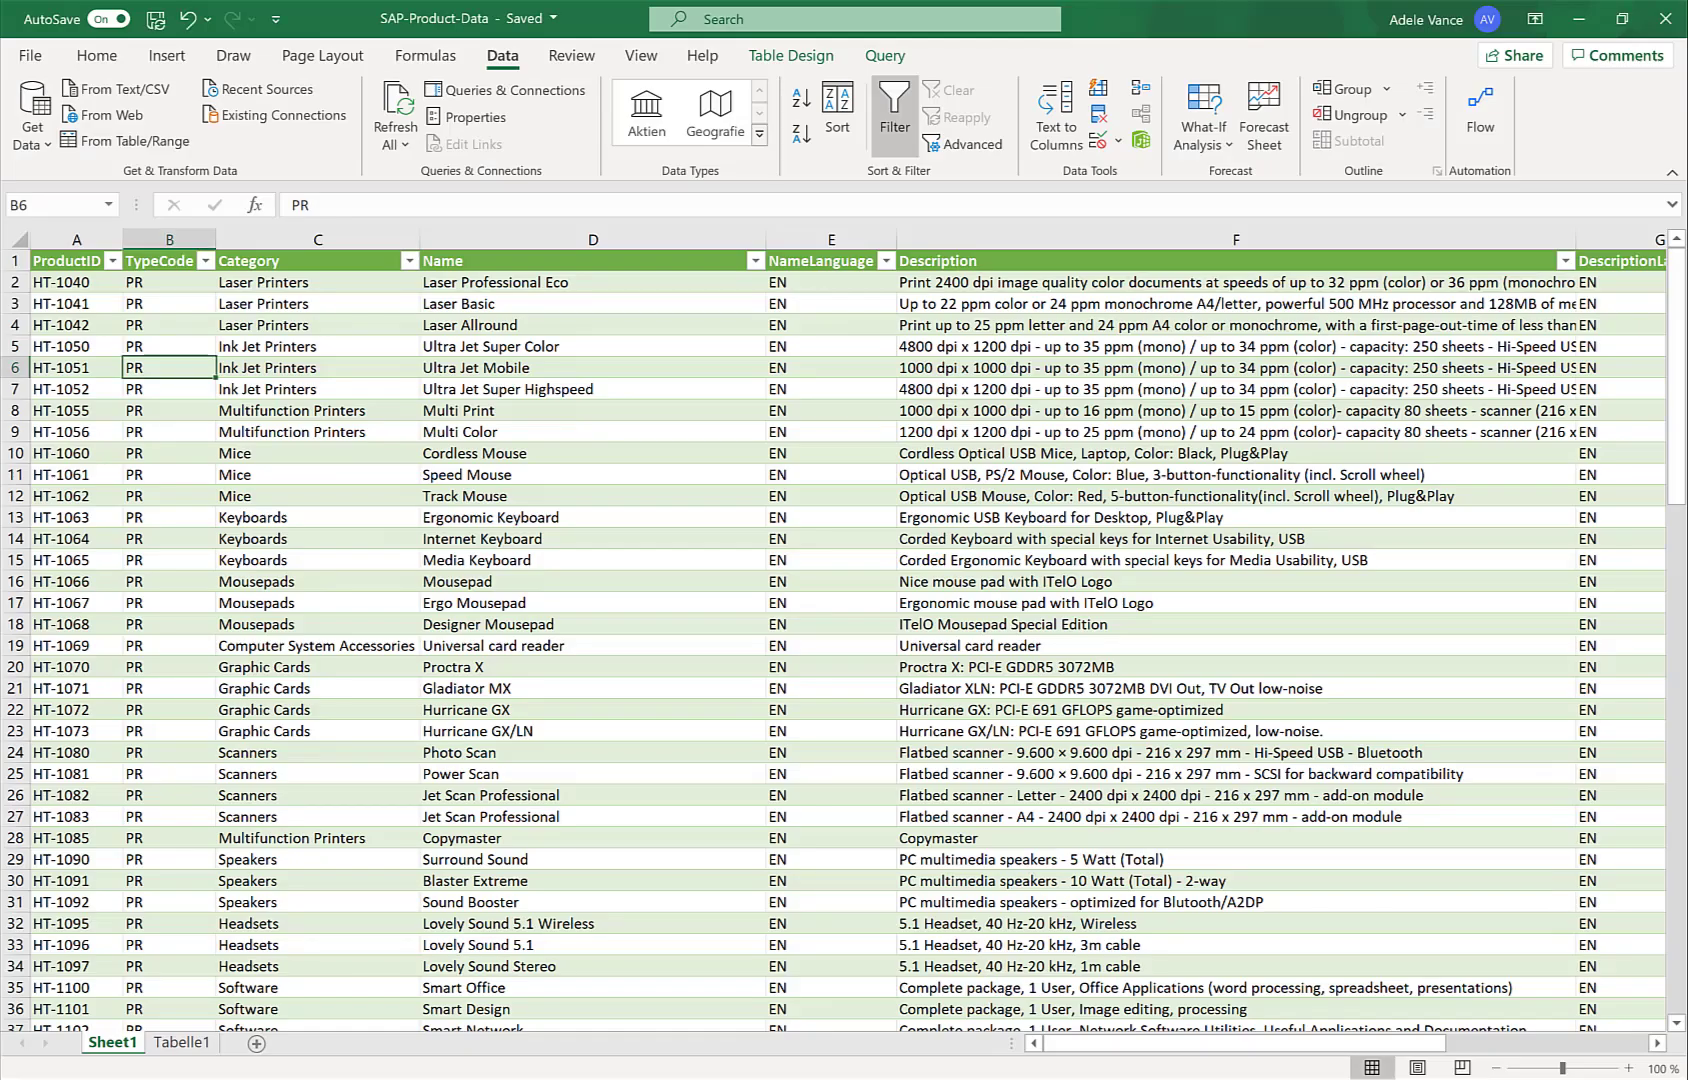
Step: Refresh All the SAP-Product-Data workbook from SAP, then return to the Manage Products page
{"action": "left_click", "coordinate": [397, 106]}
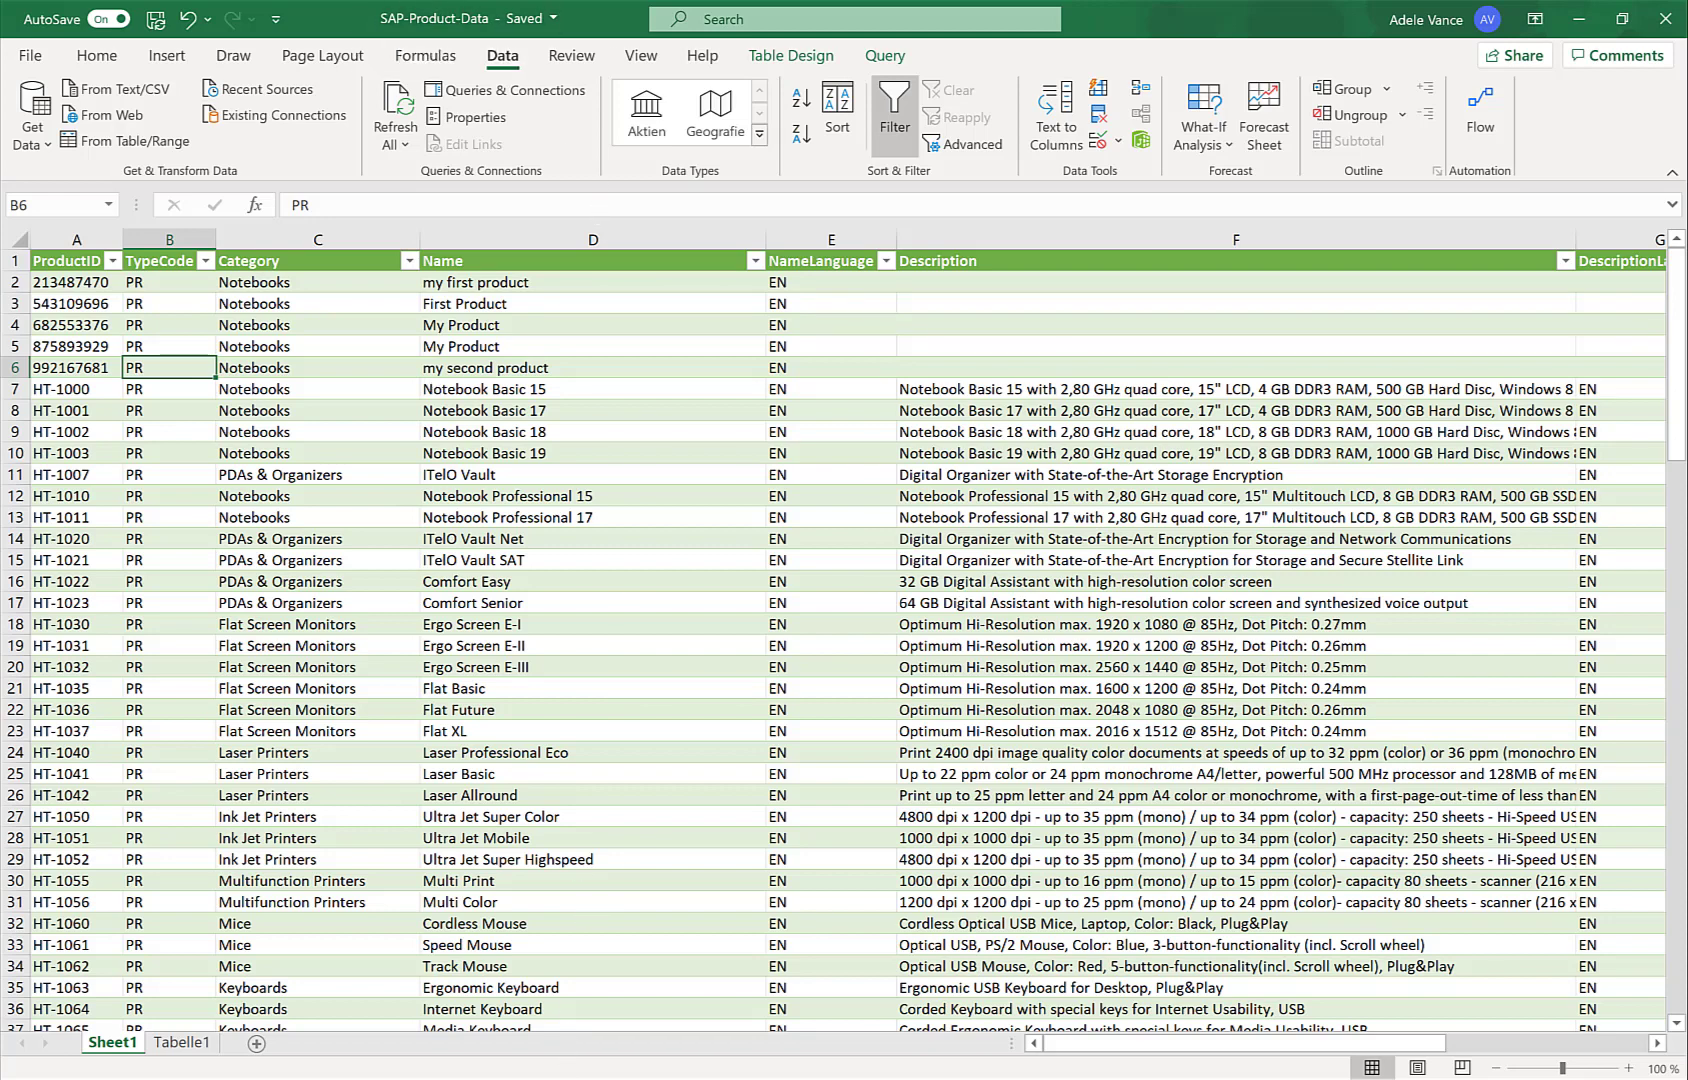
{"action": "mouse_move", "coordinate": [520, 1075]}
{"action": "left_click", "coordinate": [506, 985]}
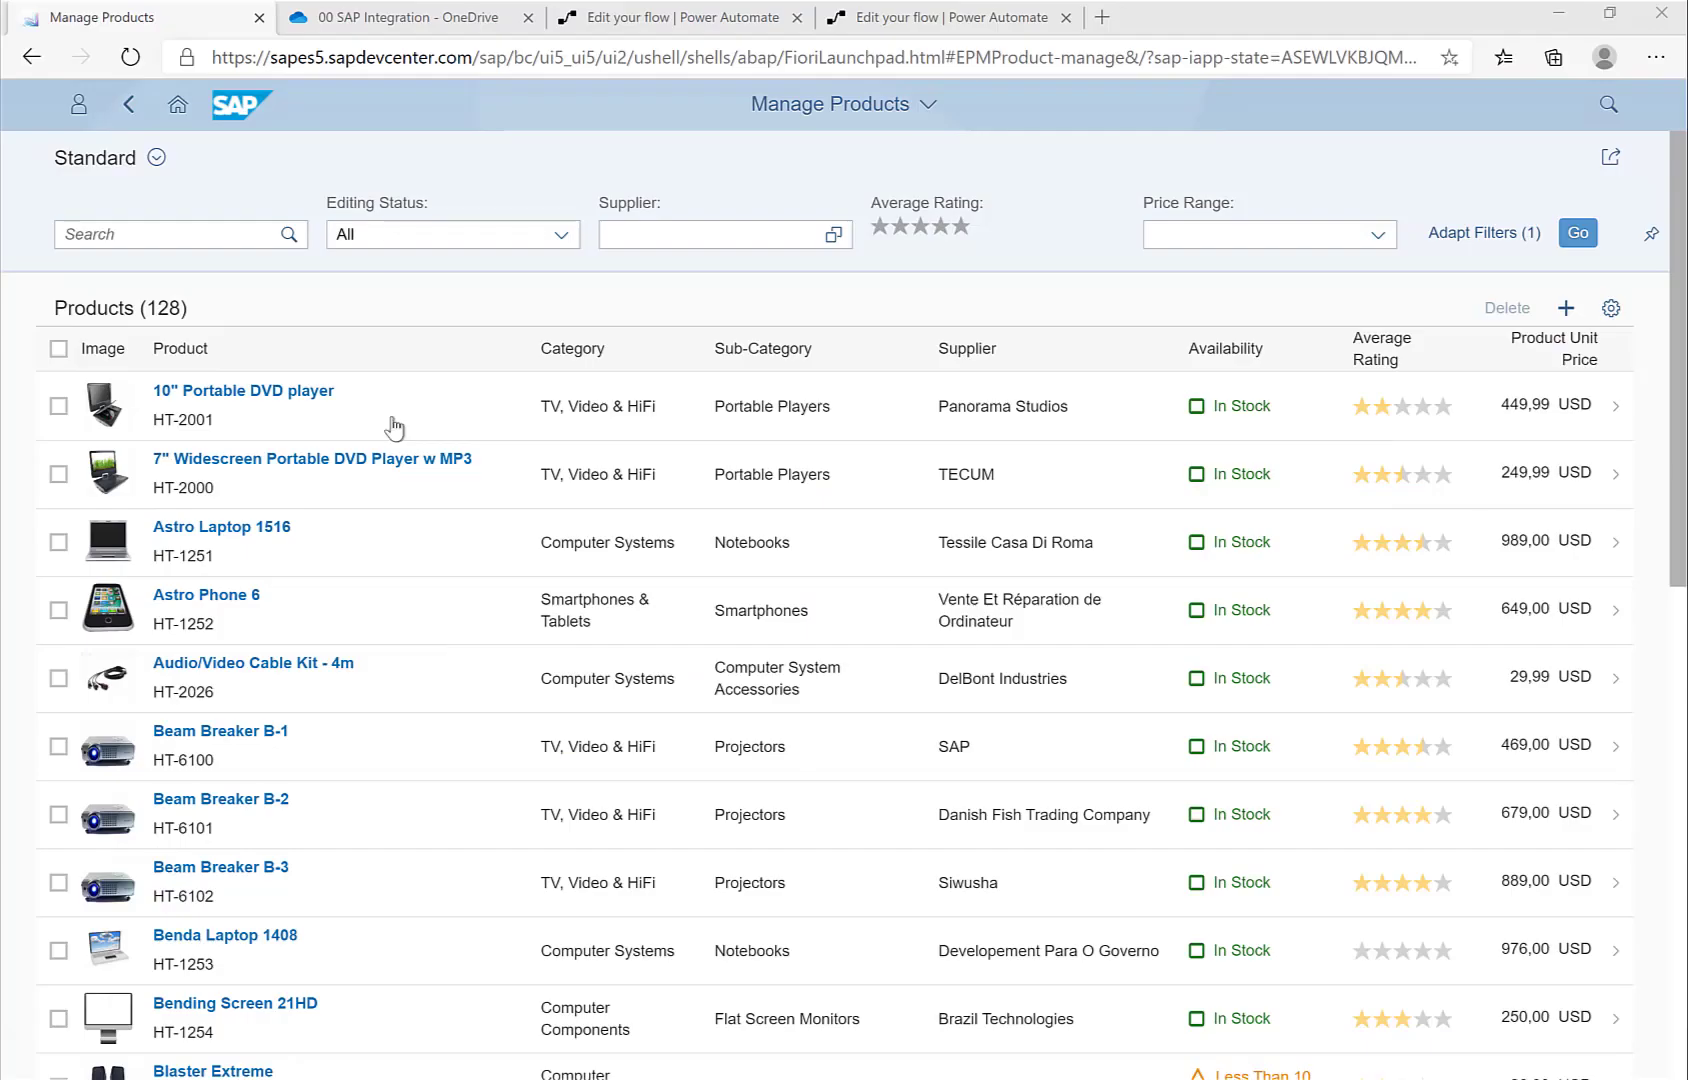
Step: View the 00 SAP Integration folder in OneDrive, then go to Power Automate's My flows
{"action": "left_click", "coordinate": [373, 12]}
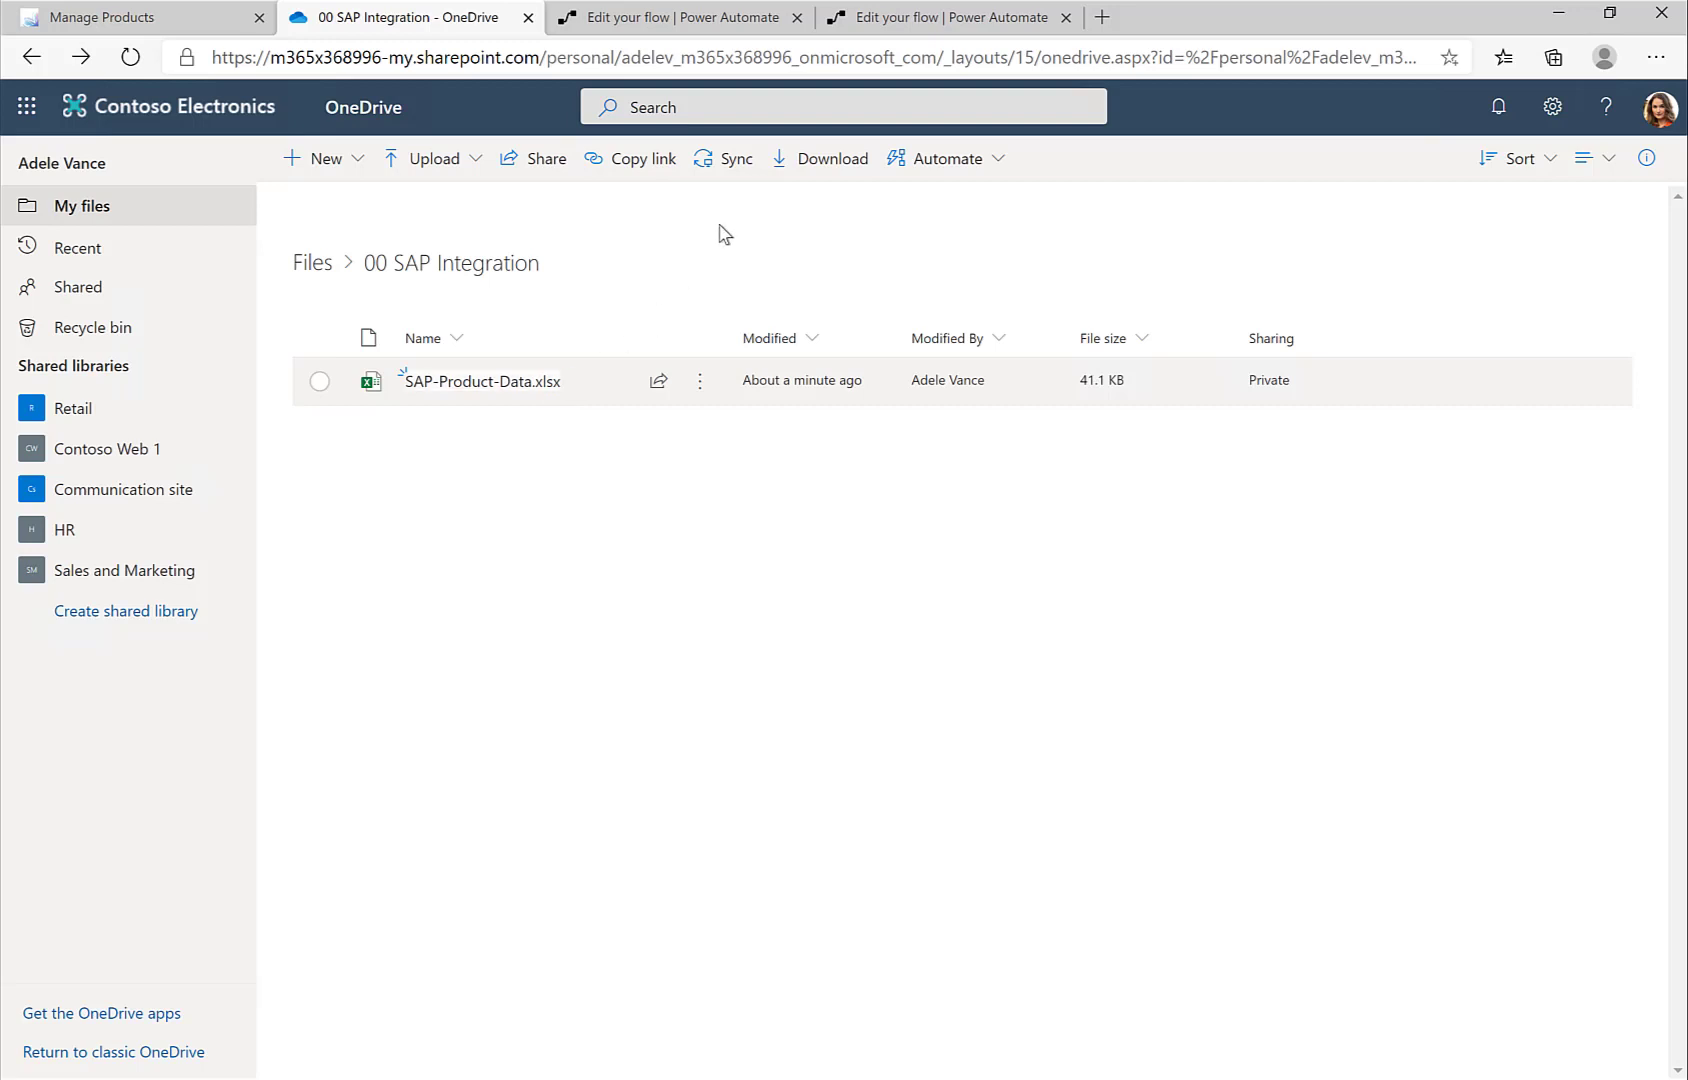
{"action": "left_click", "coordinate": [688, 20]}
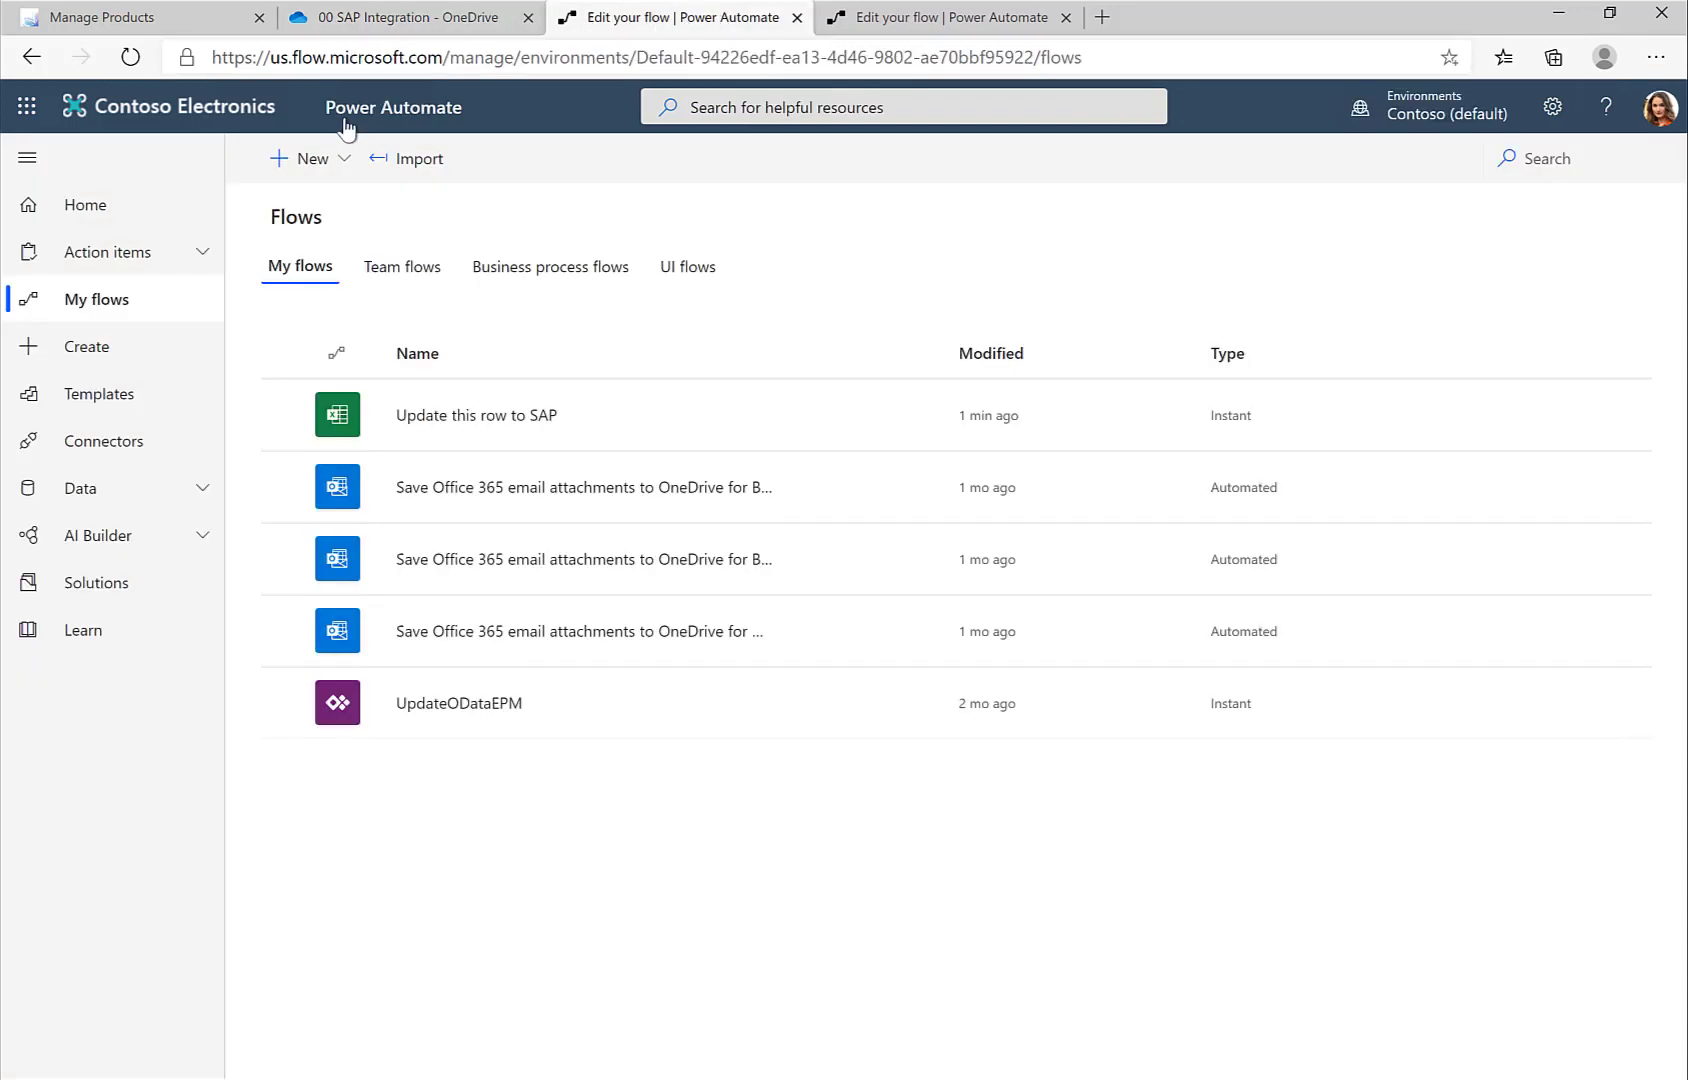
Step: Create a flow from the 'For a selected row, complete a custom action' template, found by searching 'excel'
{"action": "left_click", "coordinate": [77, 350]}
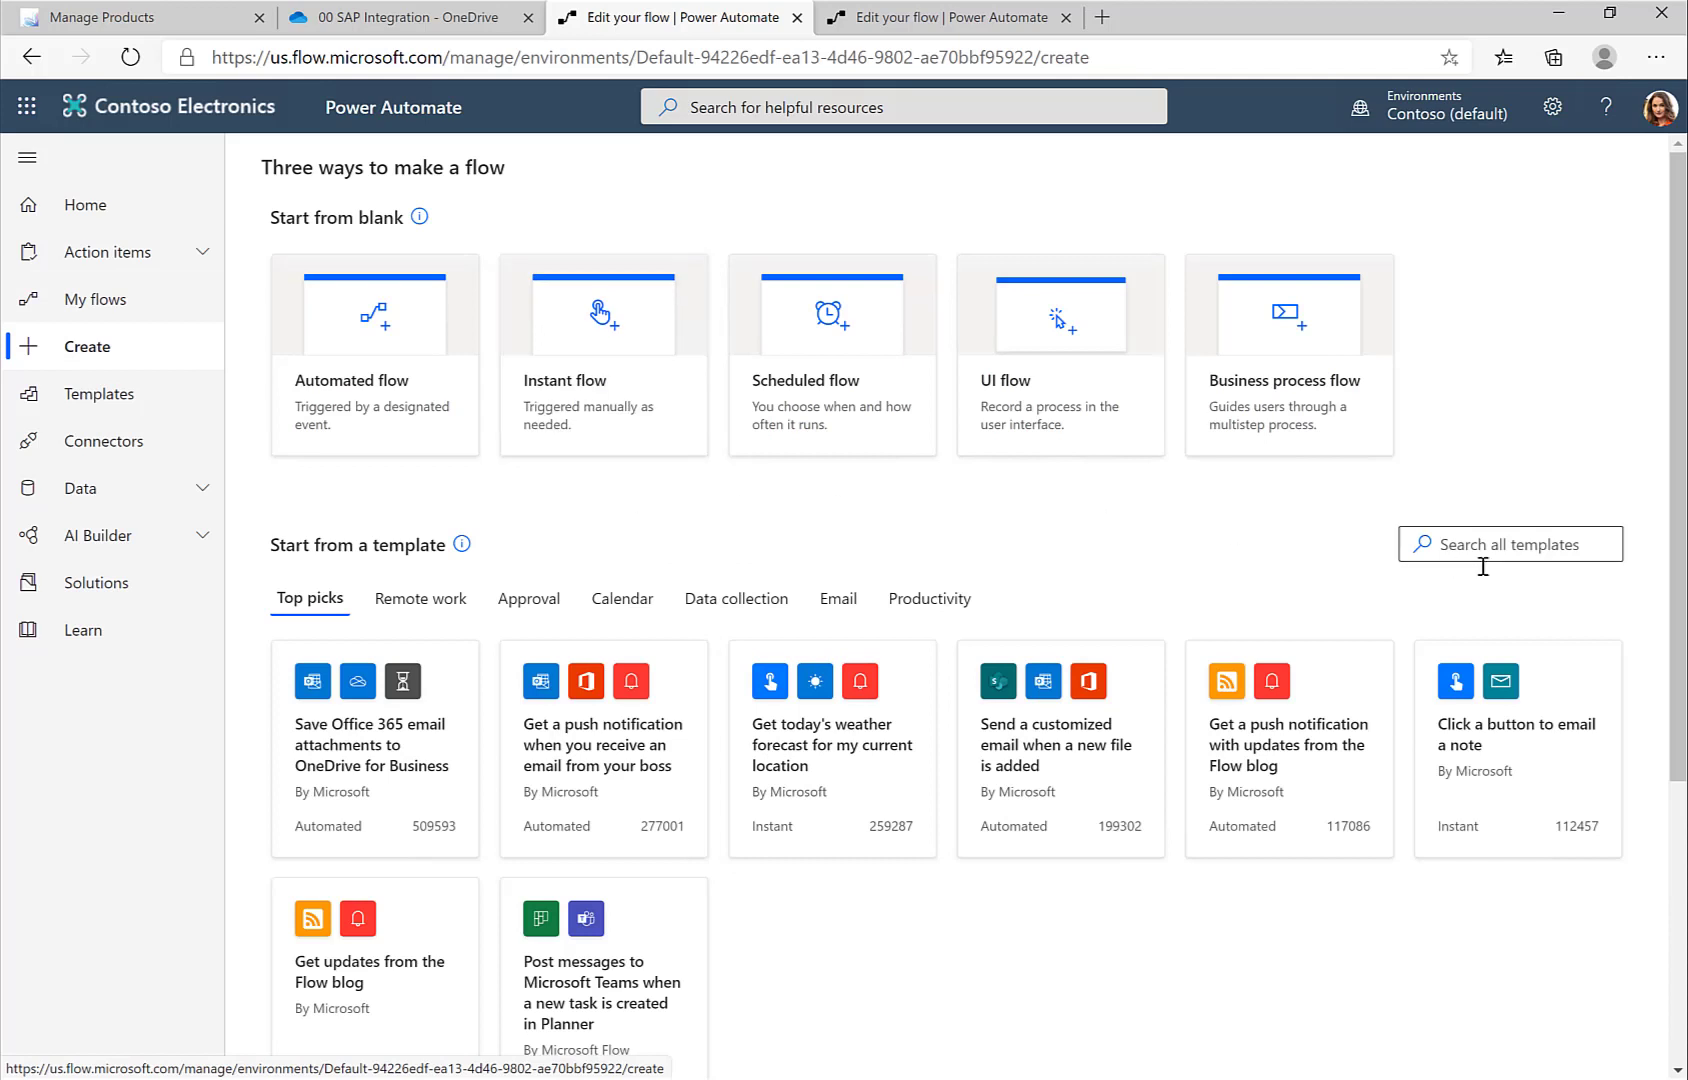
{"action": "left_click", "coordinate": [1508, 545]}
{"action": "type", "text": "excel"}
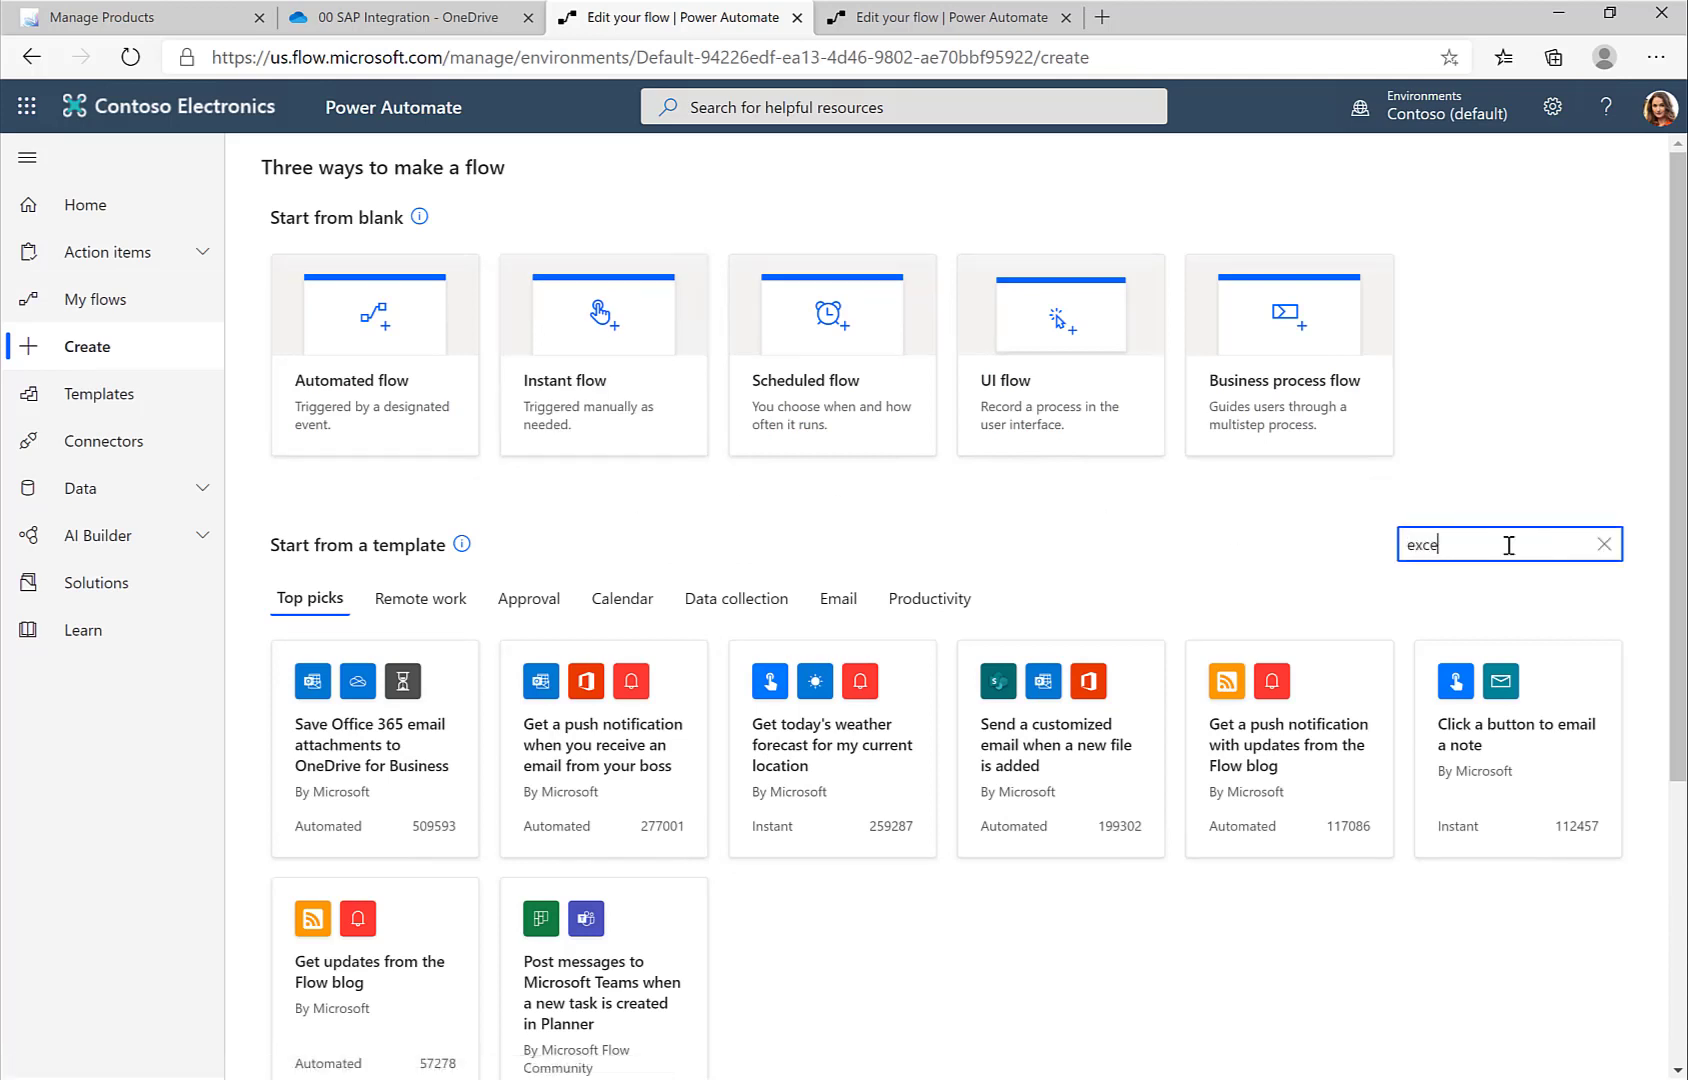
{"action": "key", "text": "Return"}
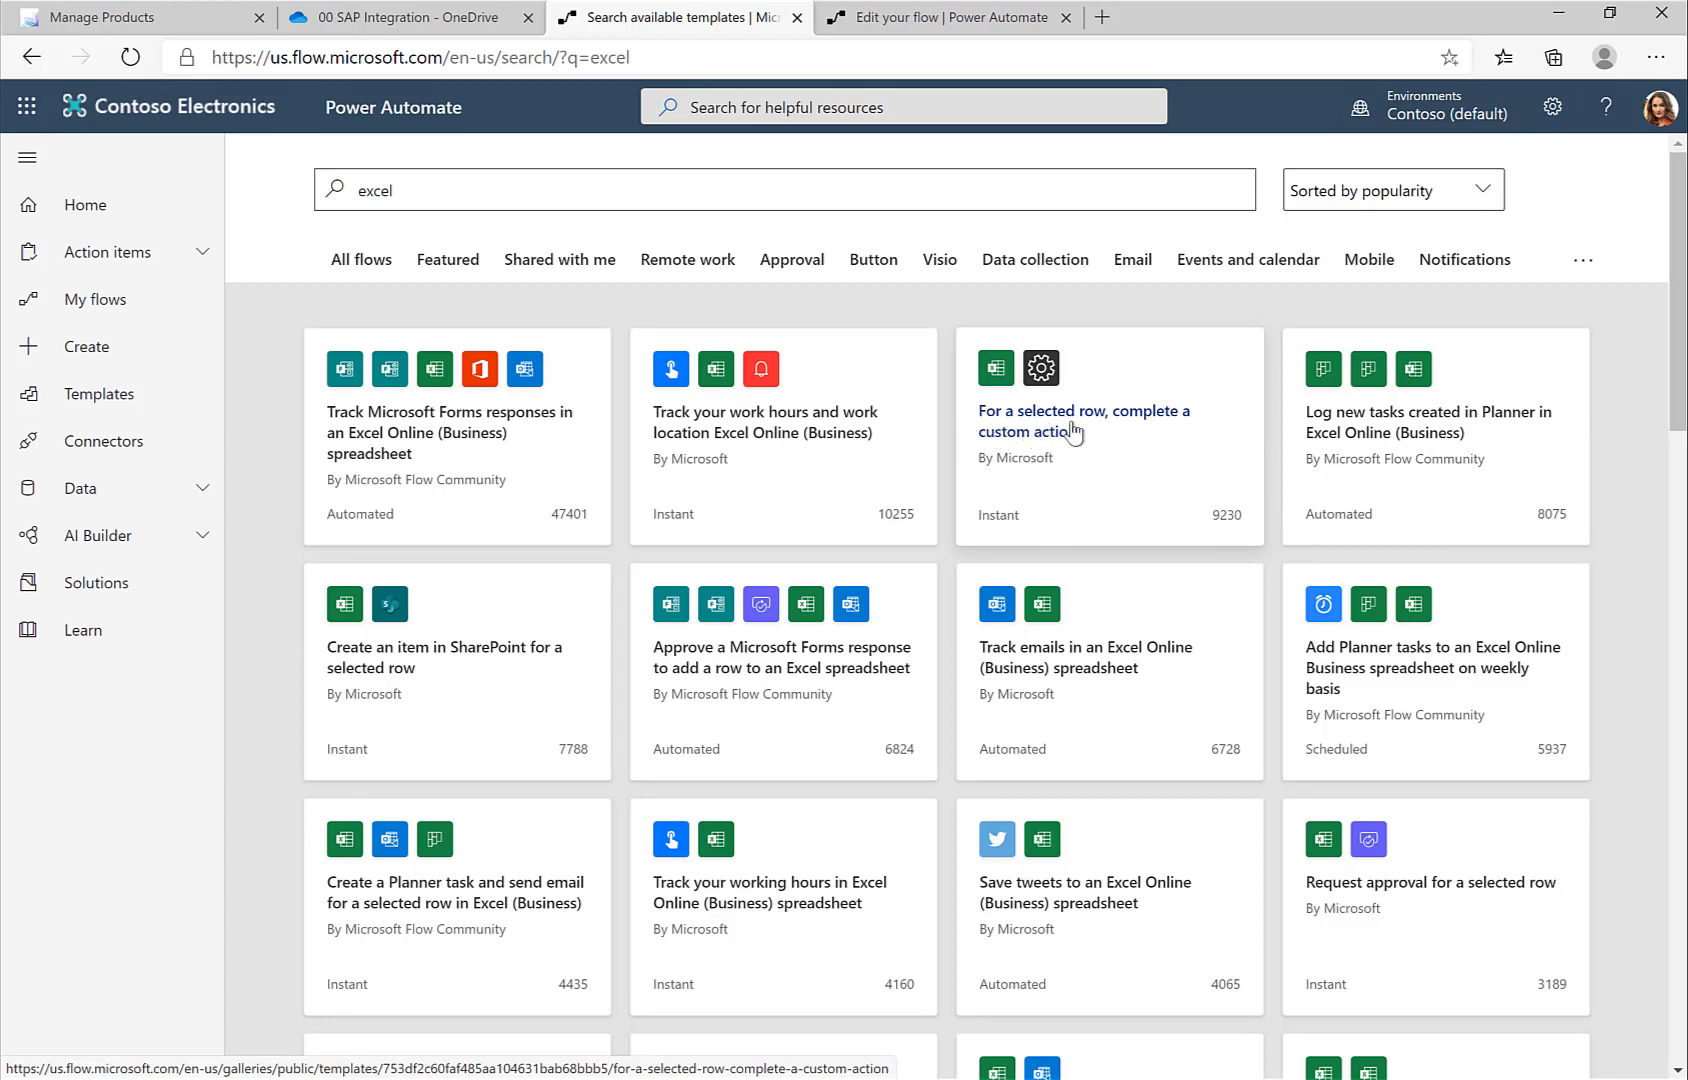
{"action": "left_click", "coordinate": [1166, 437]}
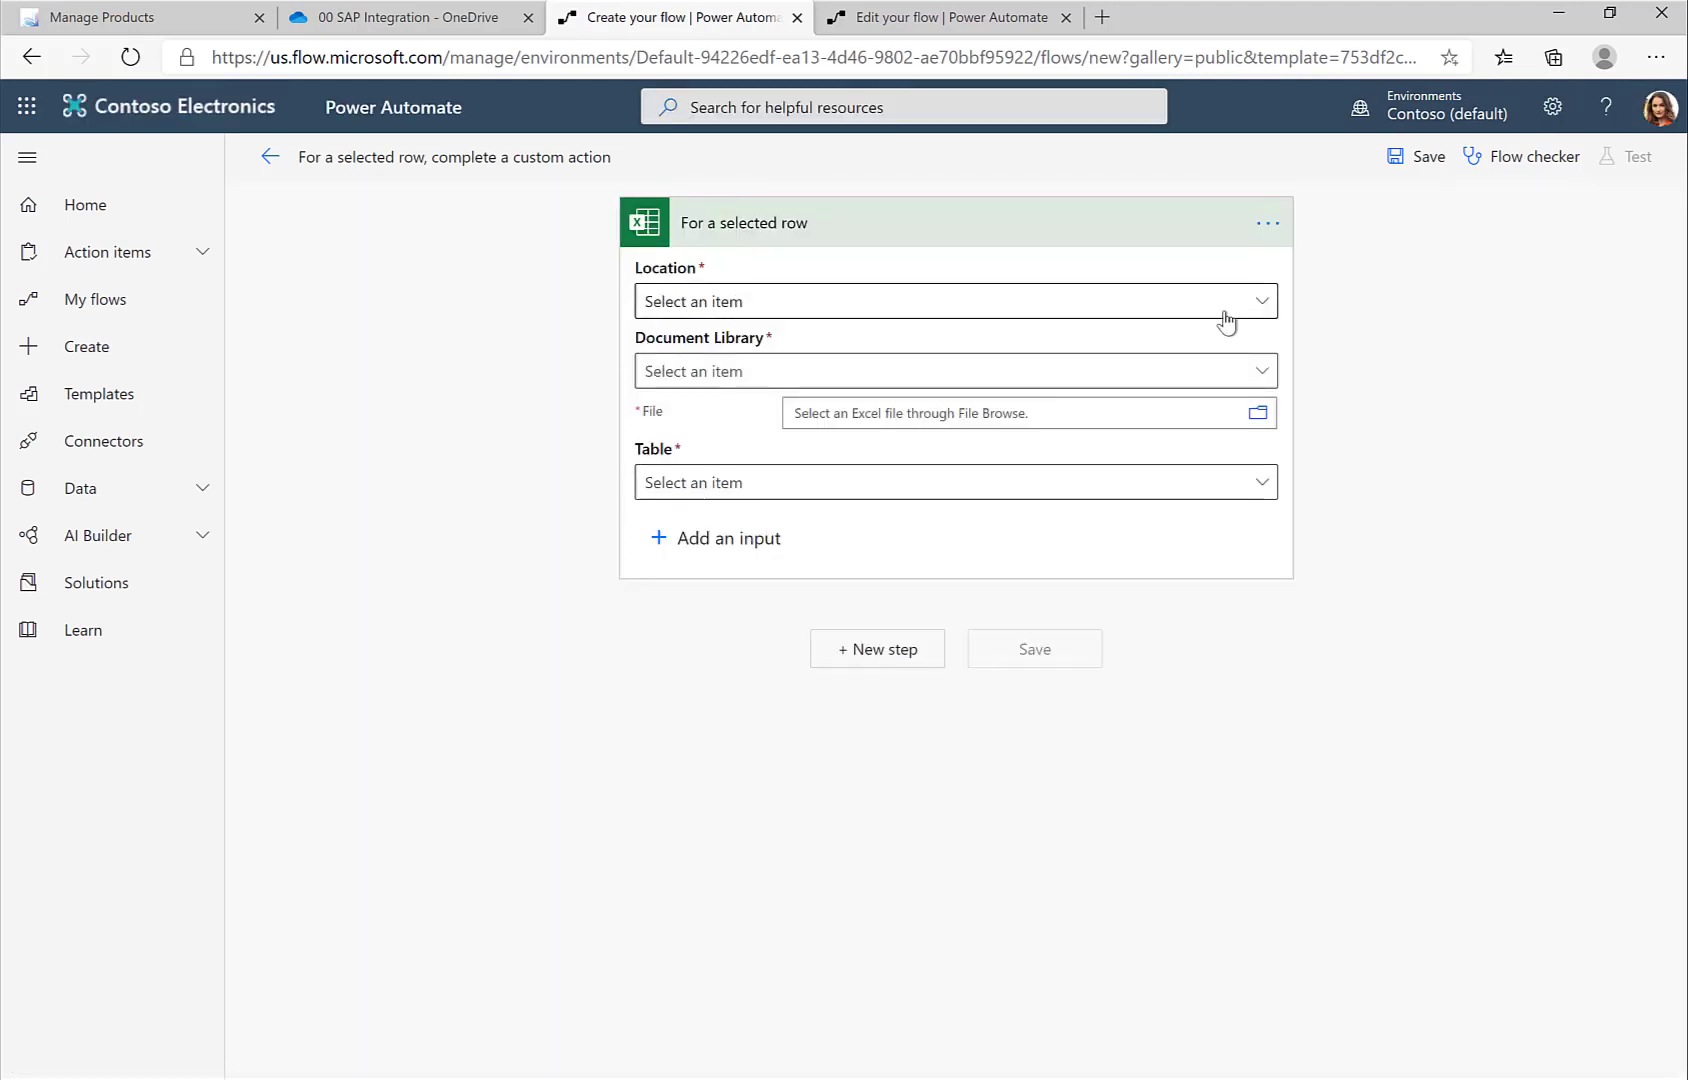
Step: Point the row trigger at OneDrive for Business, 00 SAP Integration/SAP-Product-Data.xlsx, table SAPProducts
{"action": "left_click", "coordinate": [1263, 303]}
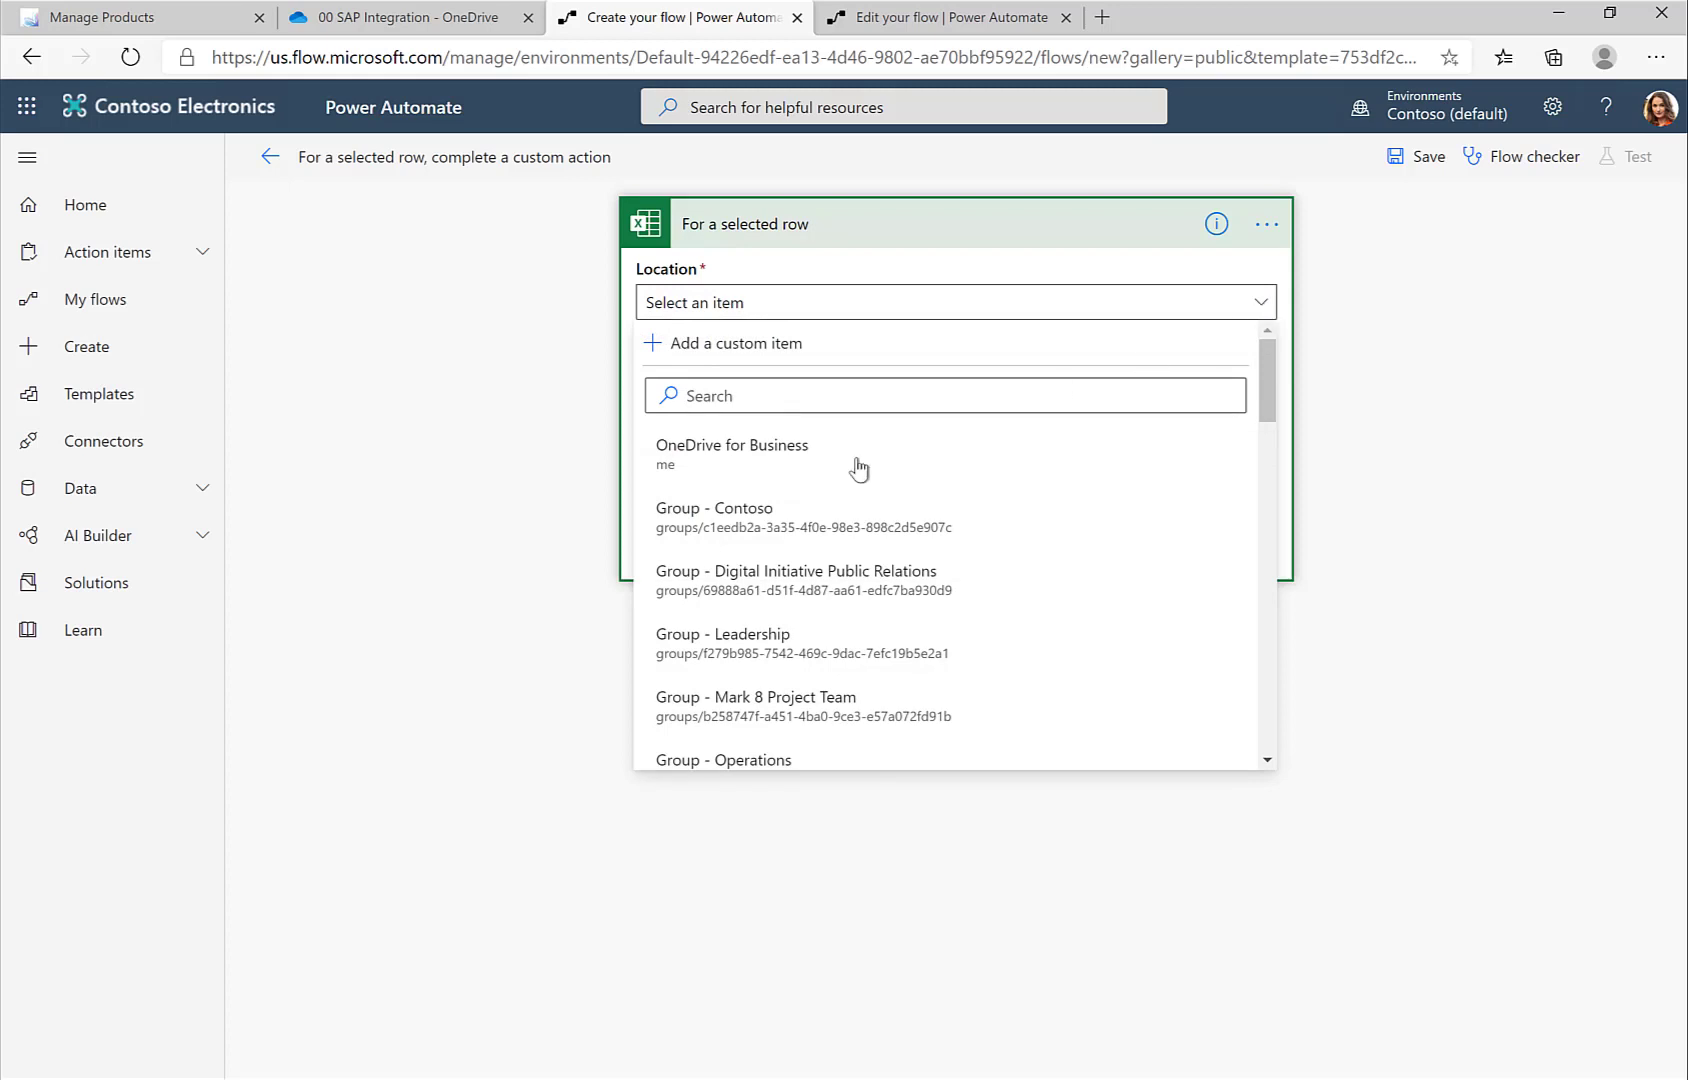
{"action": "left_click", "coordinate": [845, 466]}
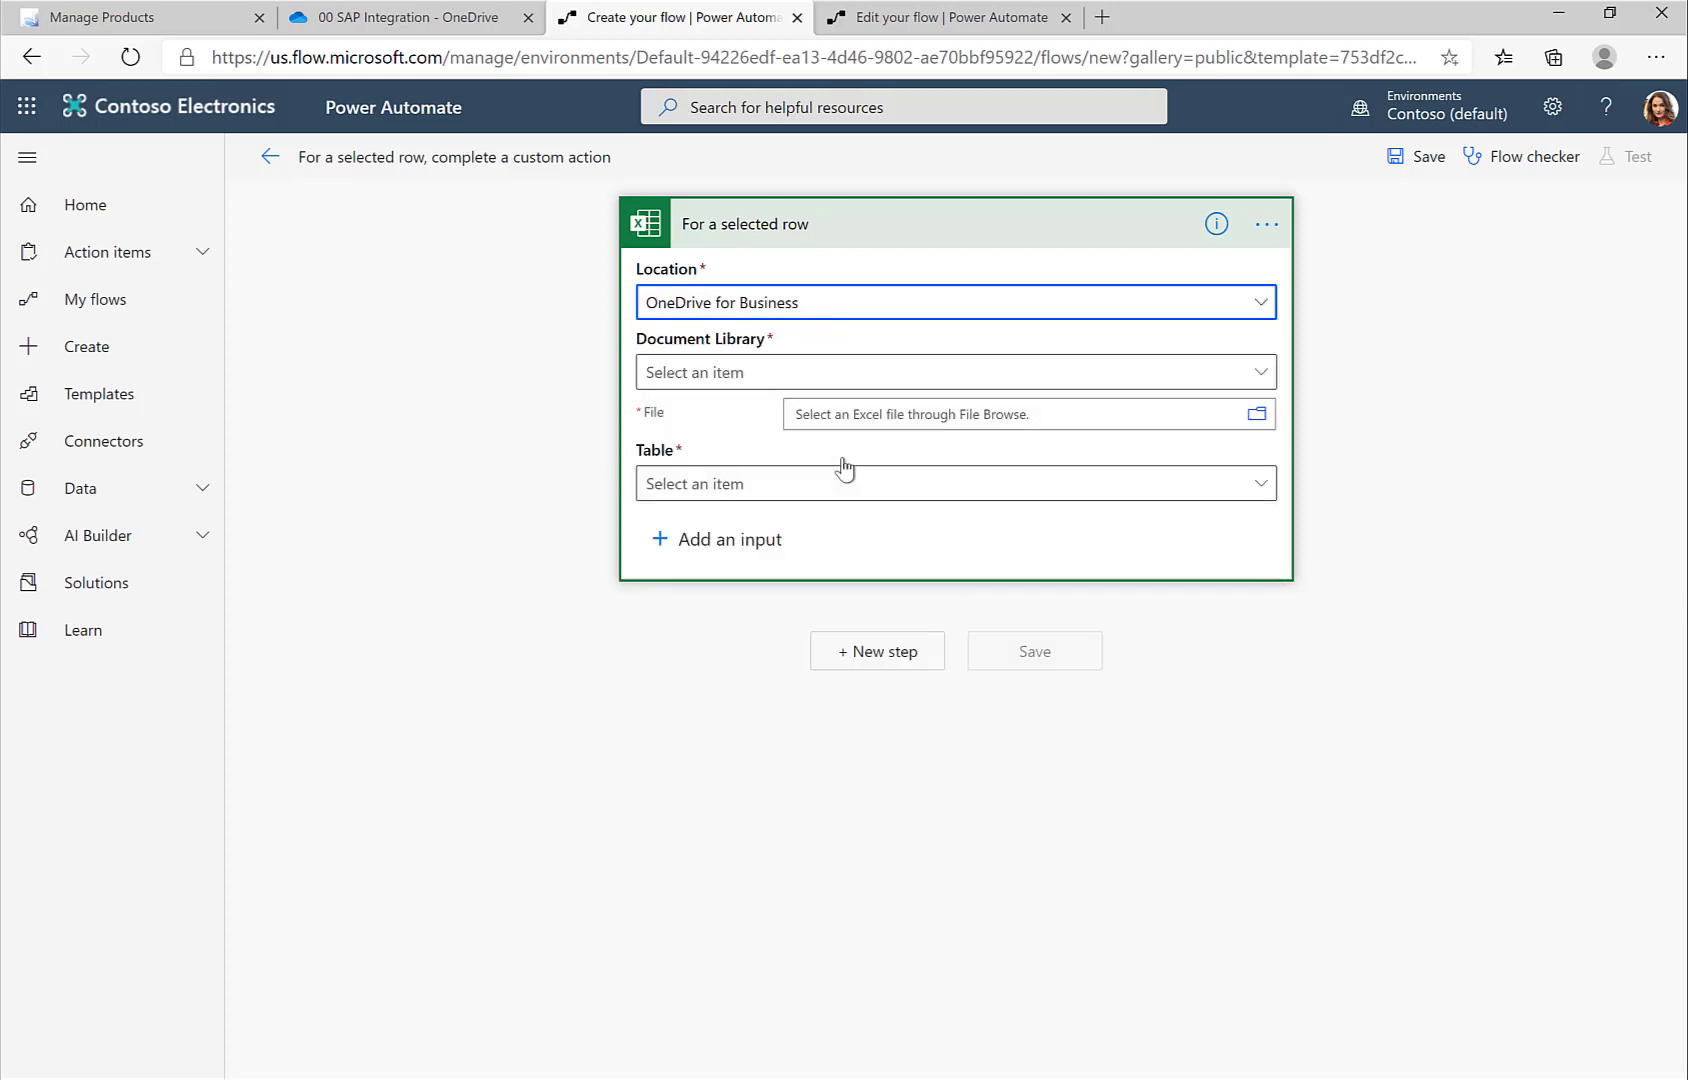
{"action": "left_click", "coordinate": [1262, 373]}
{"action": "left_click", "coordinate": [705, 522]}
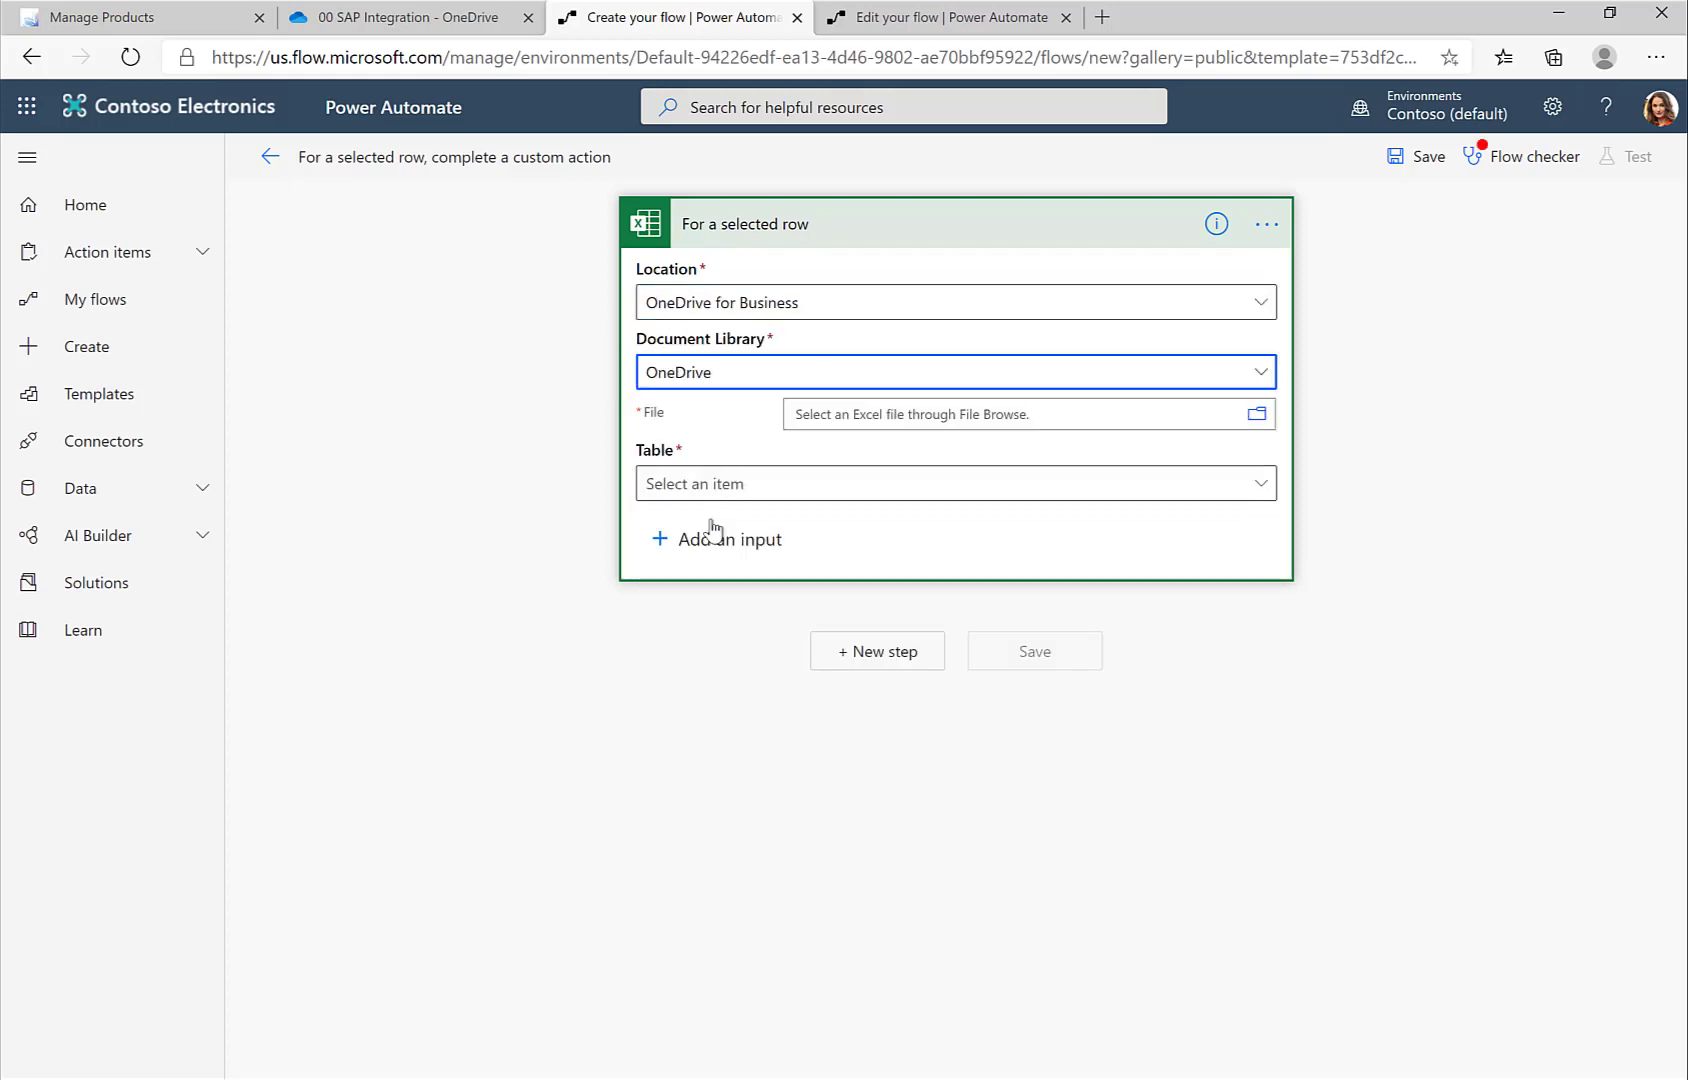
{"action": "left_click", "coordinate": [1256, 418]}
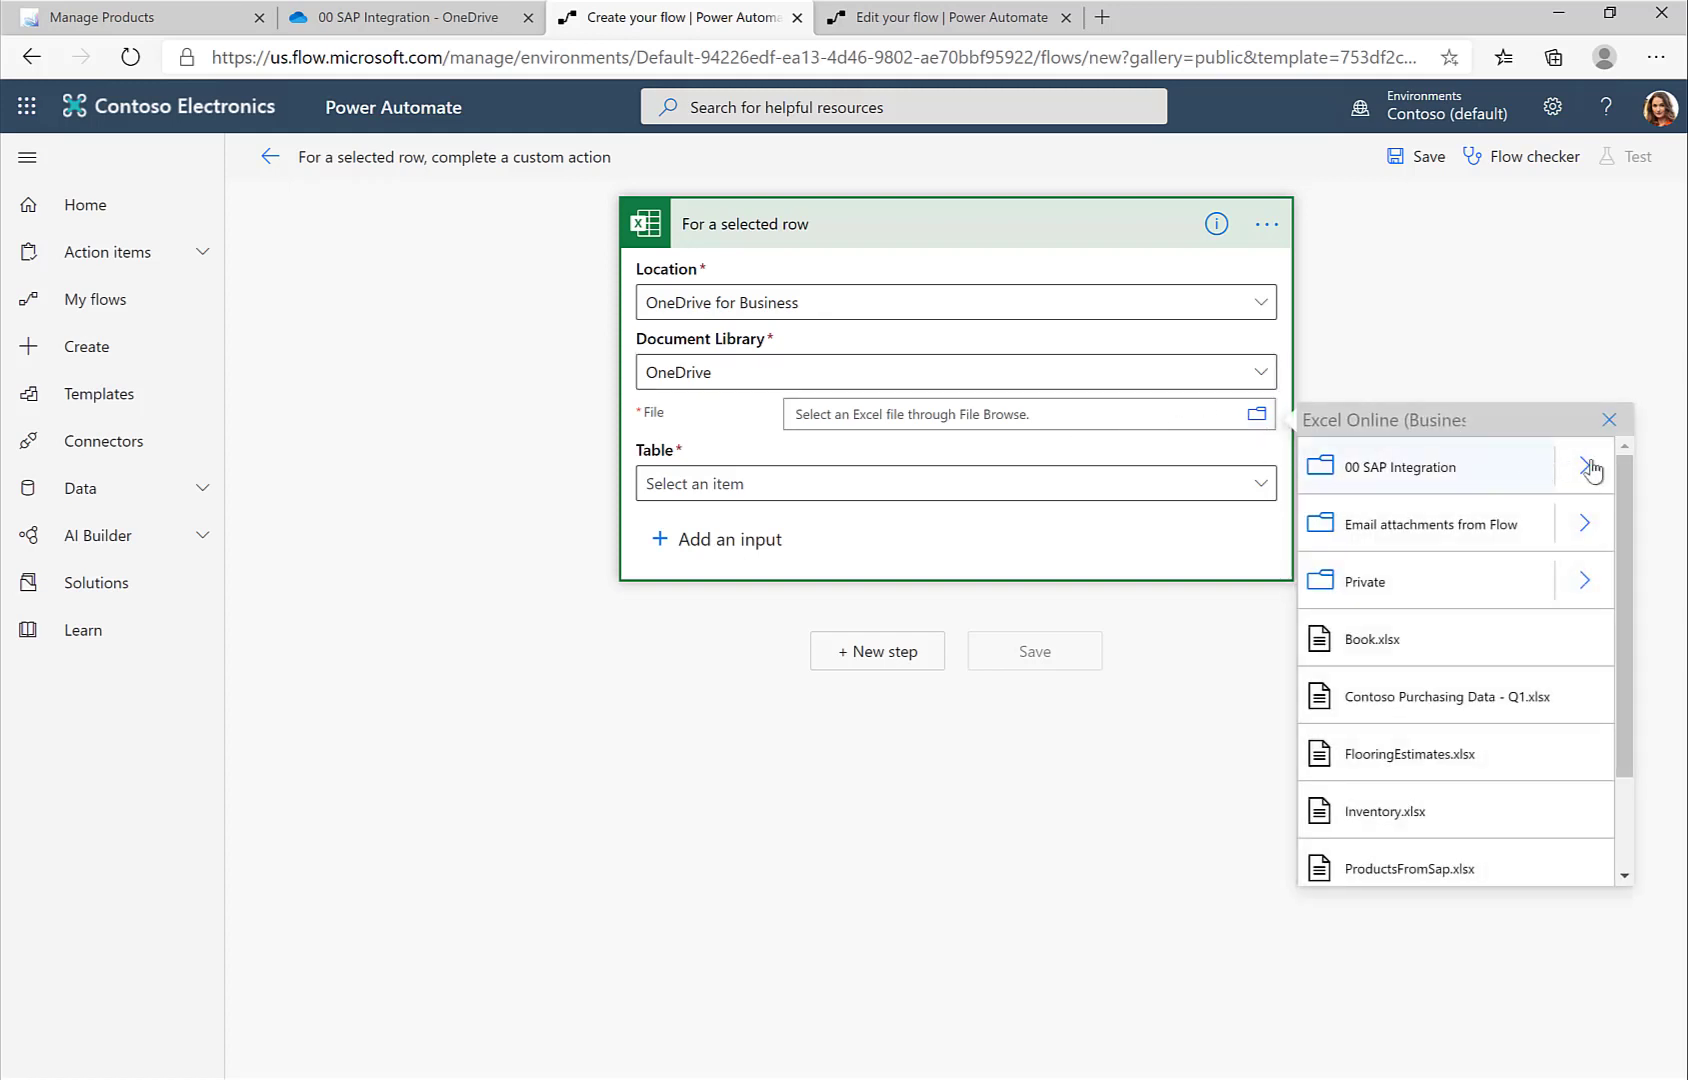
{"action": "left_click", "coordinate": [1588, 470]}
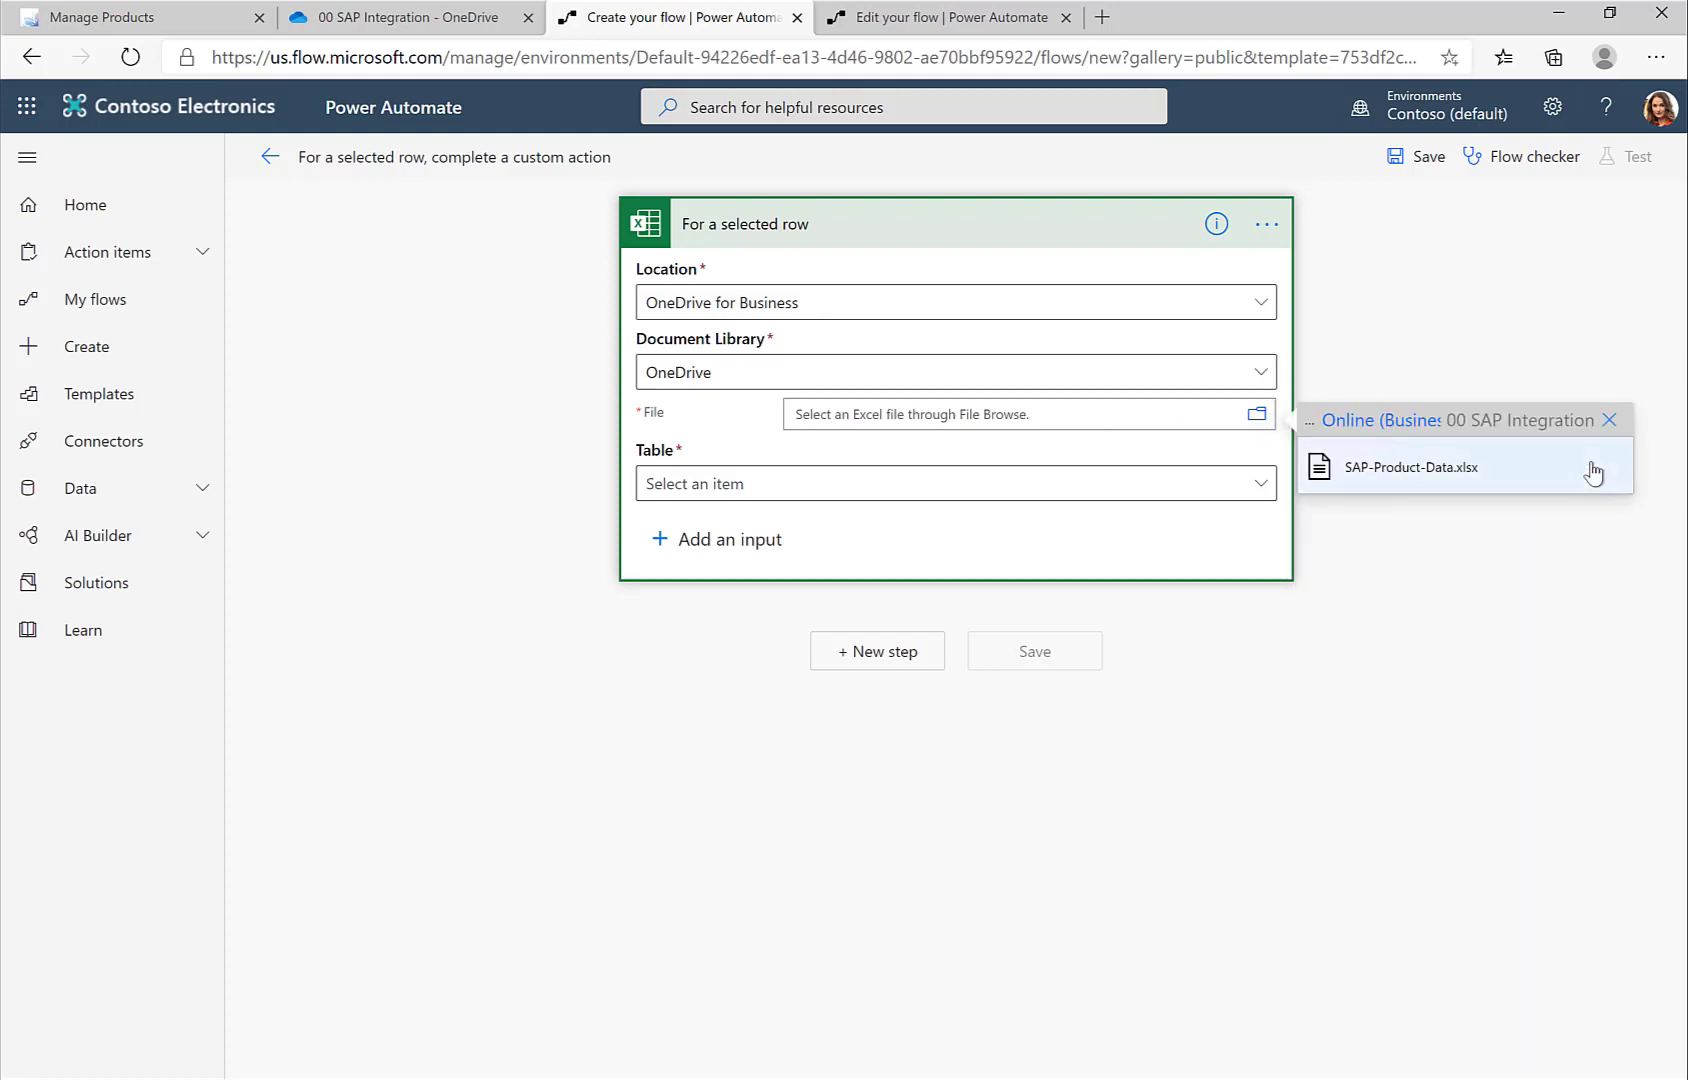
{"action": "left_click", "coordinate": [1450, 484]}
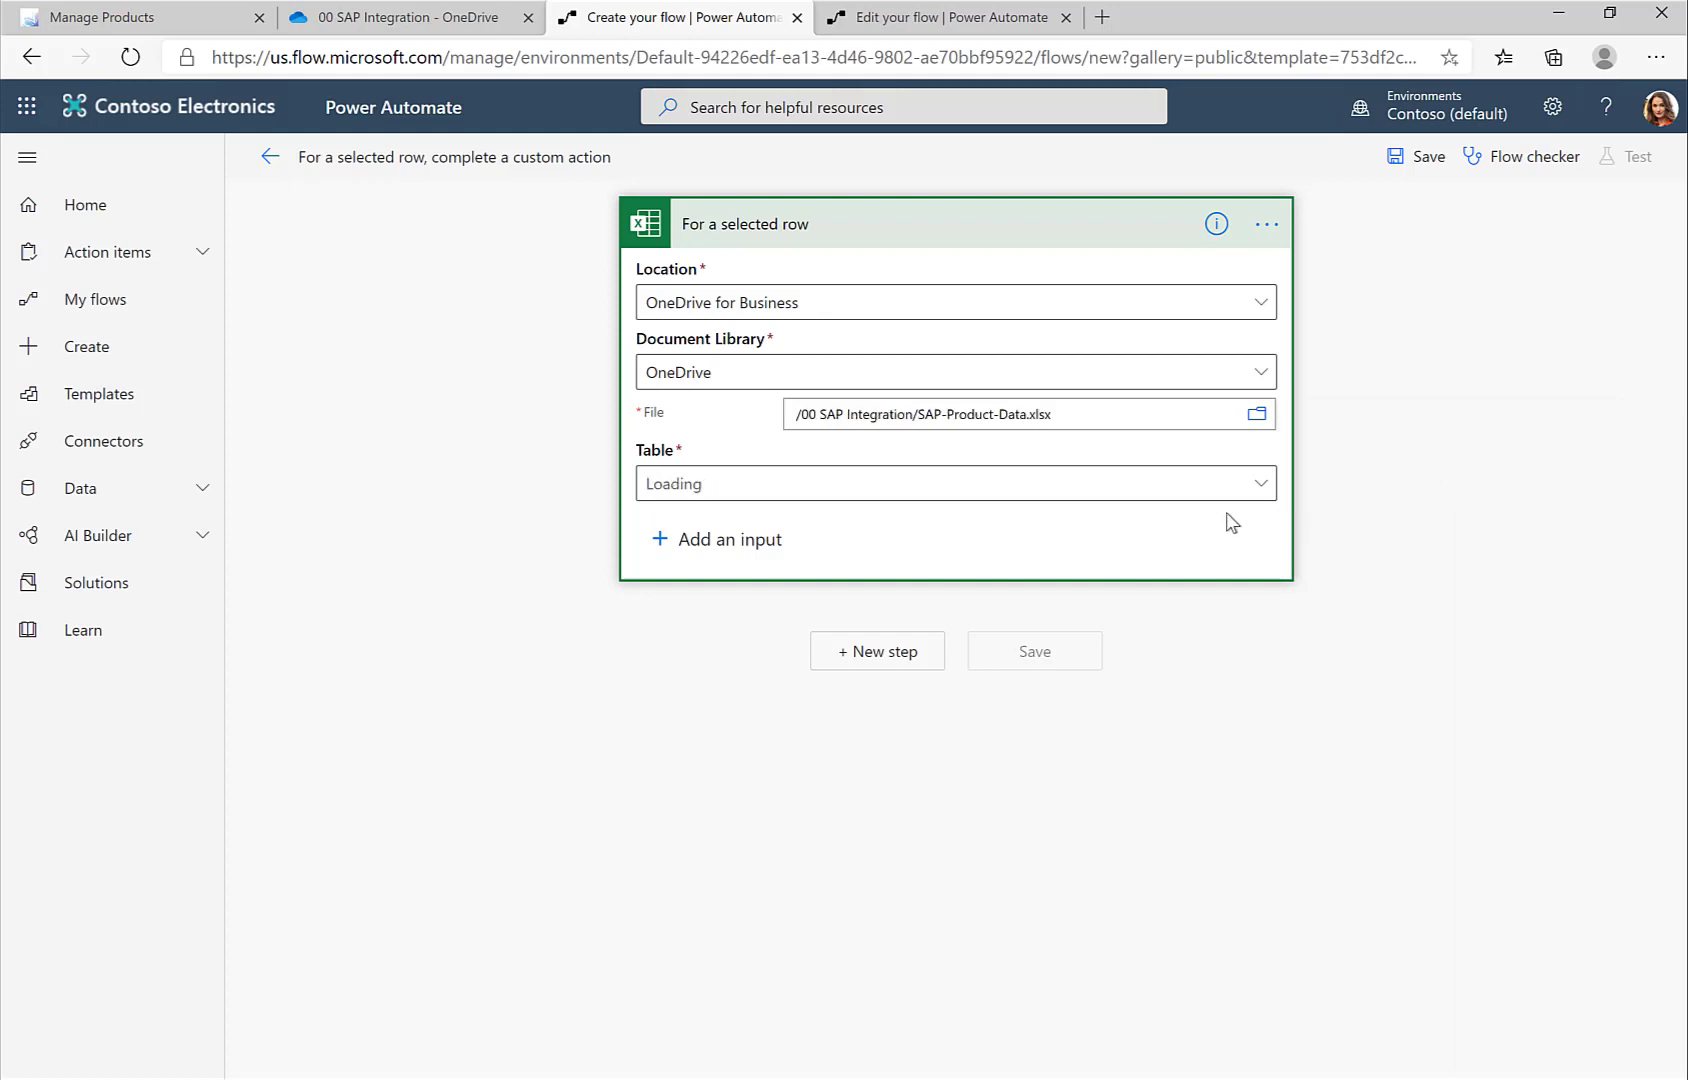
{"action": "left_click", "coordinate": [1264, 488]}
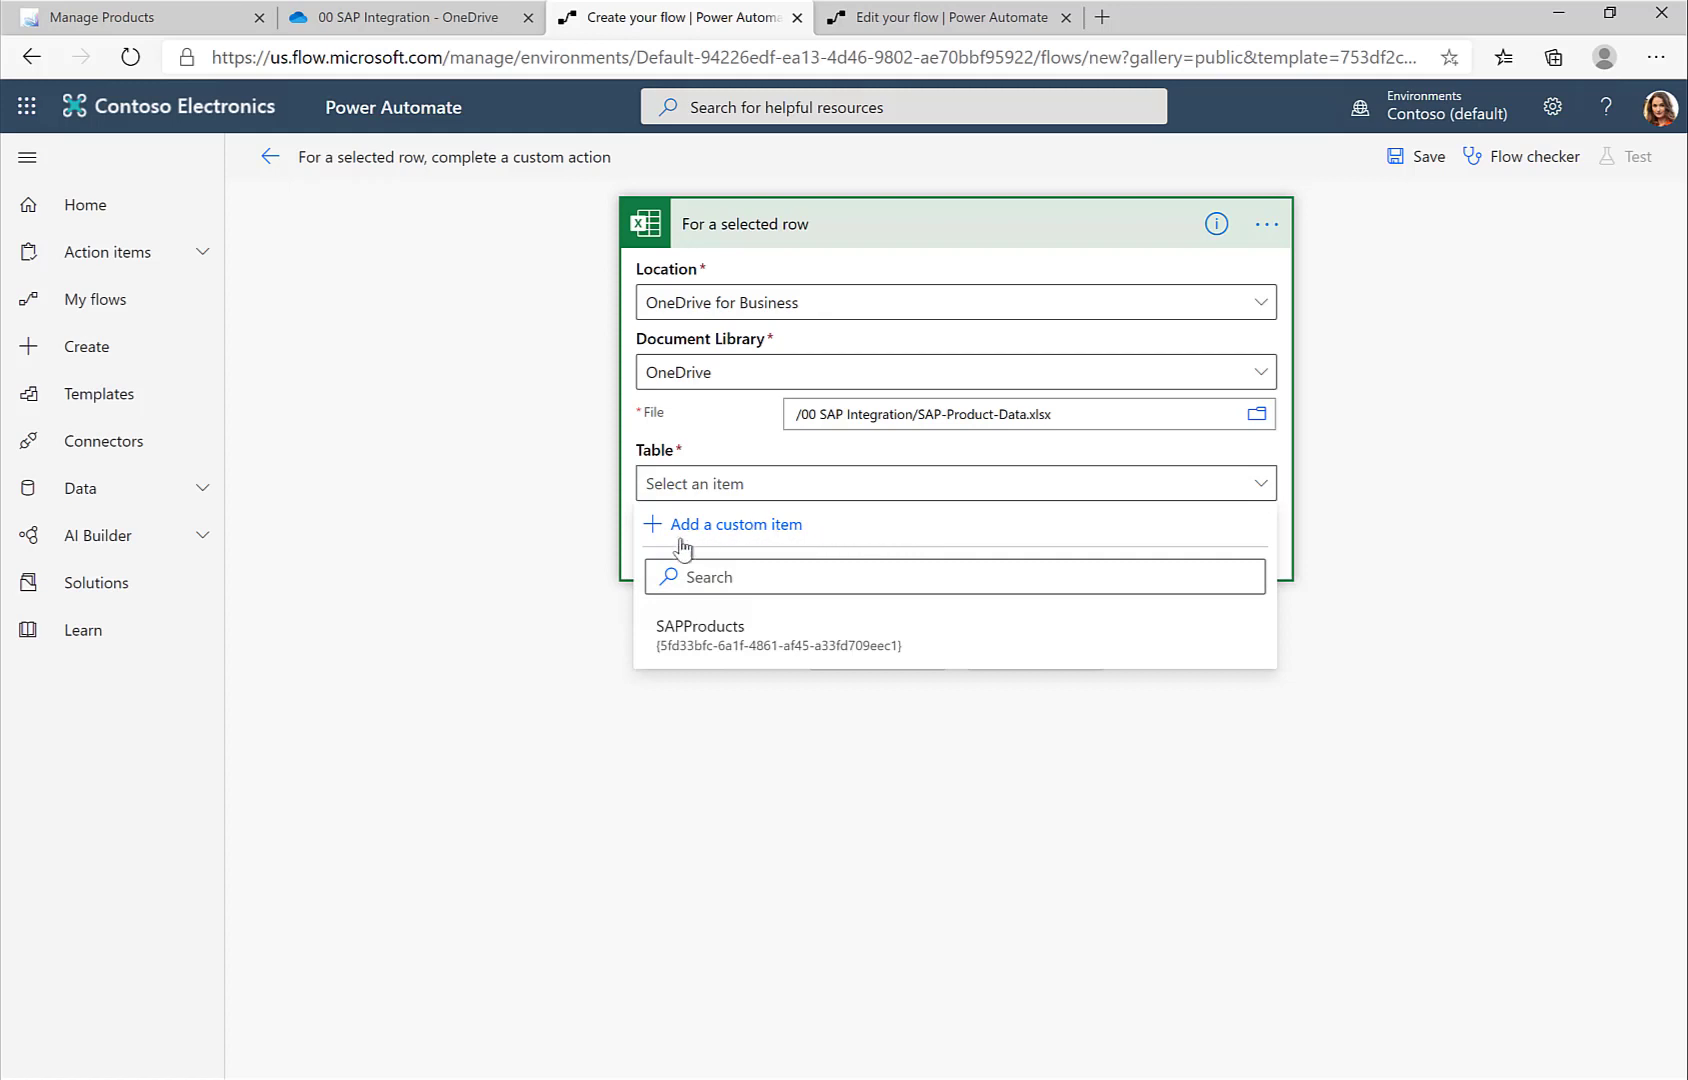
{"action": "left_click", "coordinate": [700, 632]}
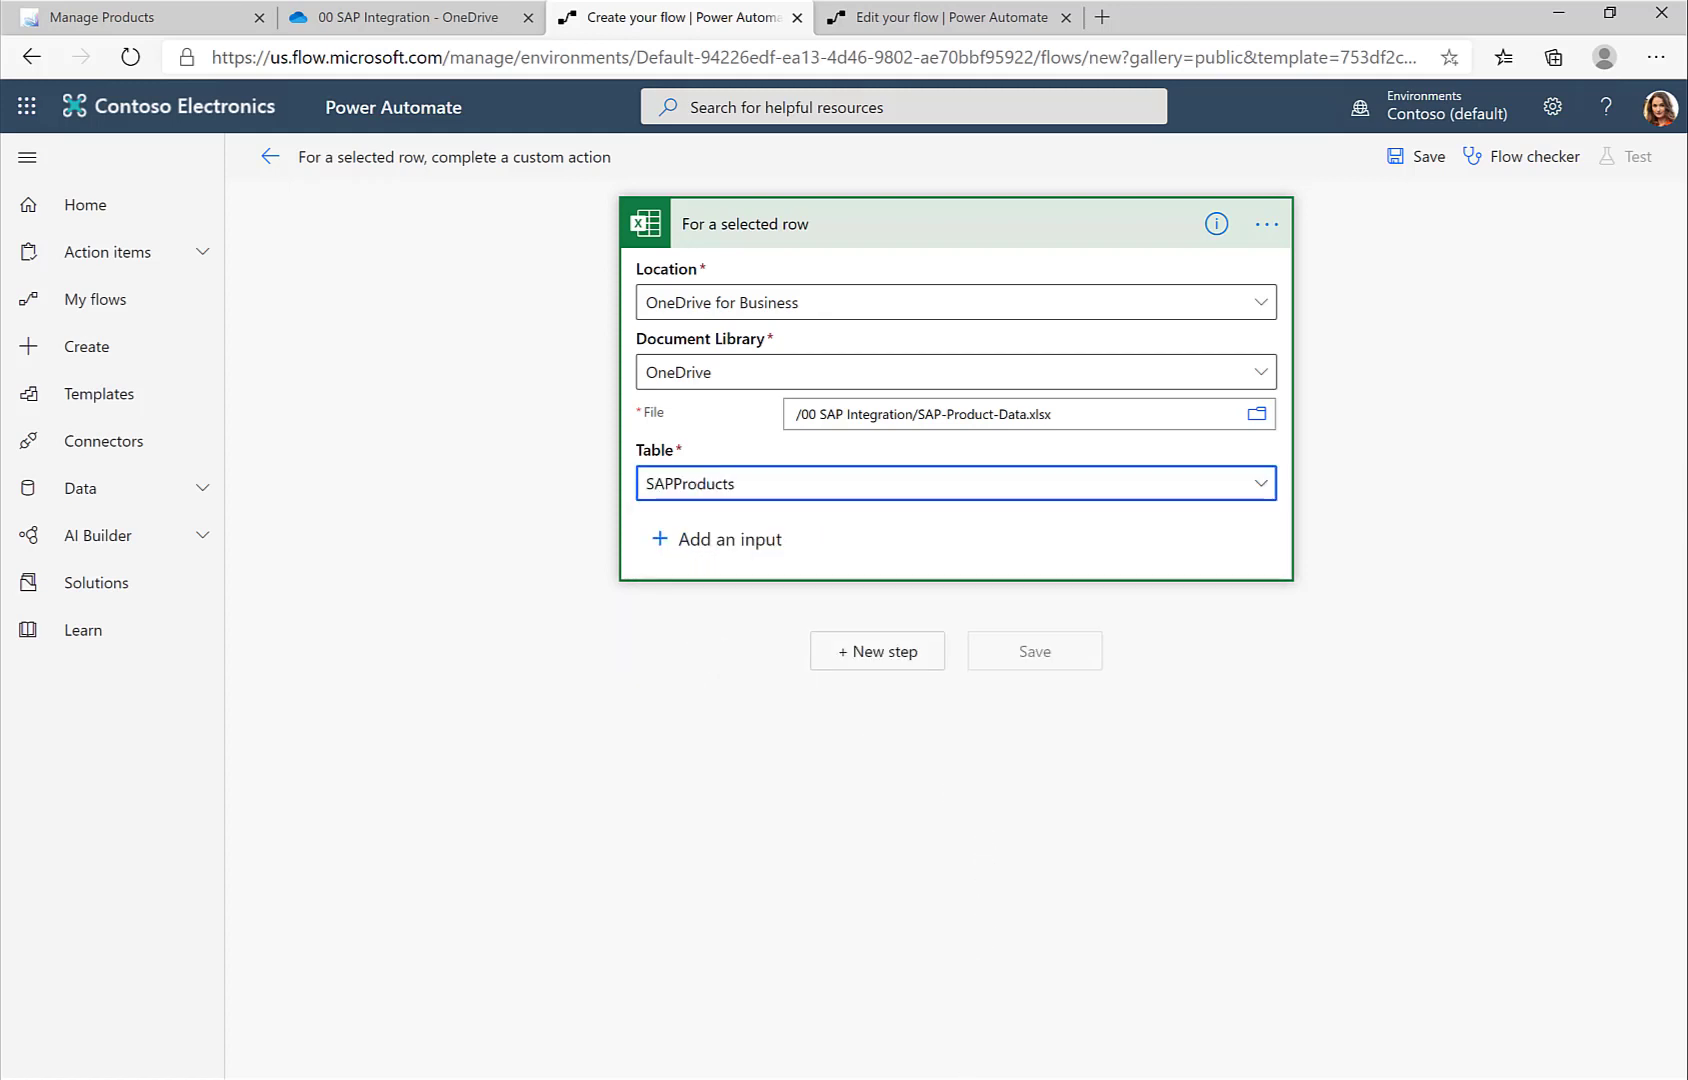
{"action": "key", "text": "alt+Tab"}
Step: Check on the Table Design tab that the product table is named SAPProducts
{"action": "left_click", "coordinate": [270, 563]}
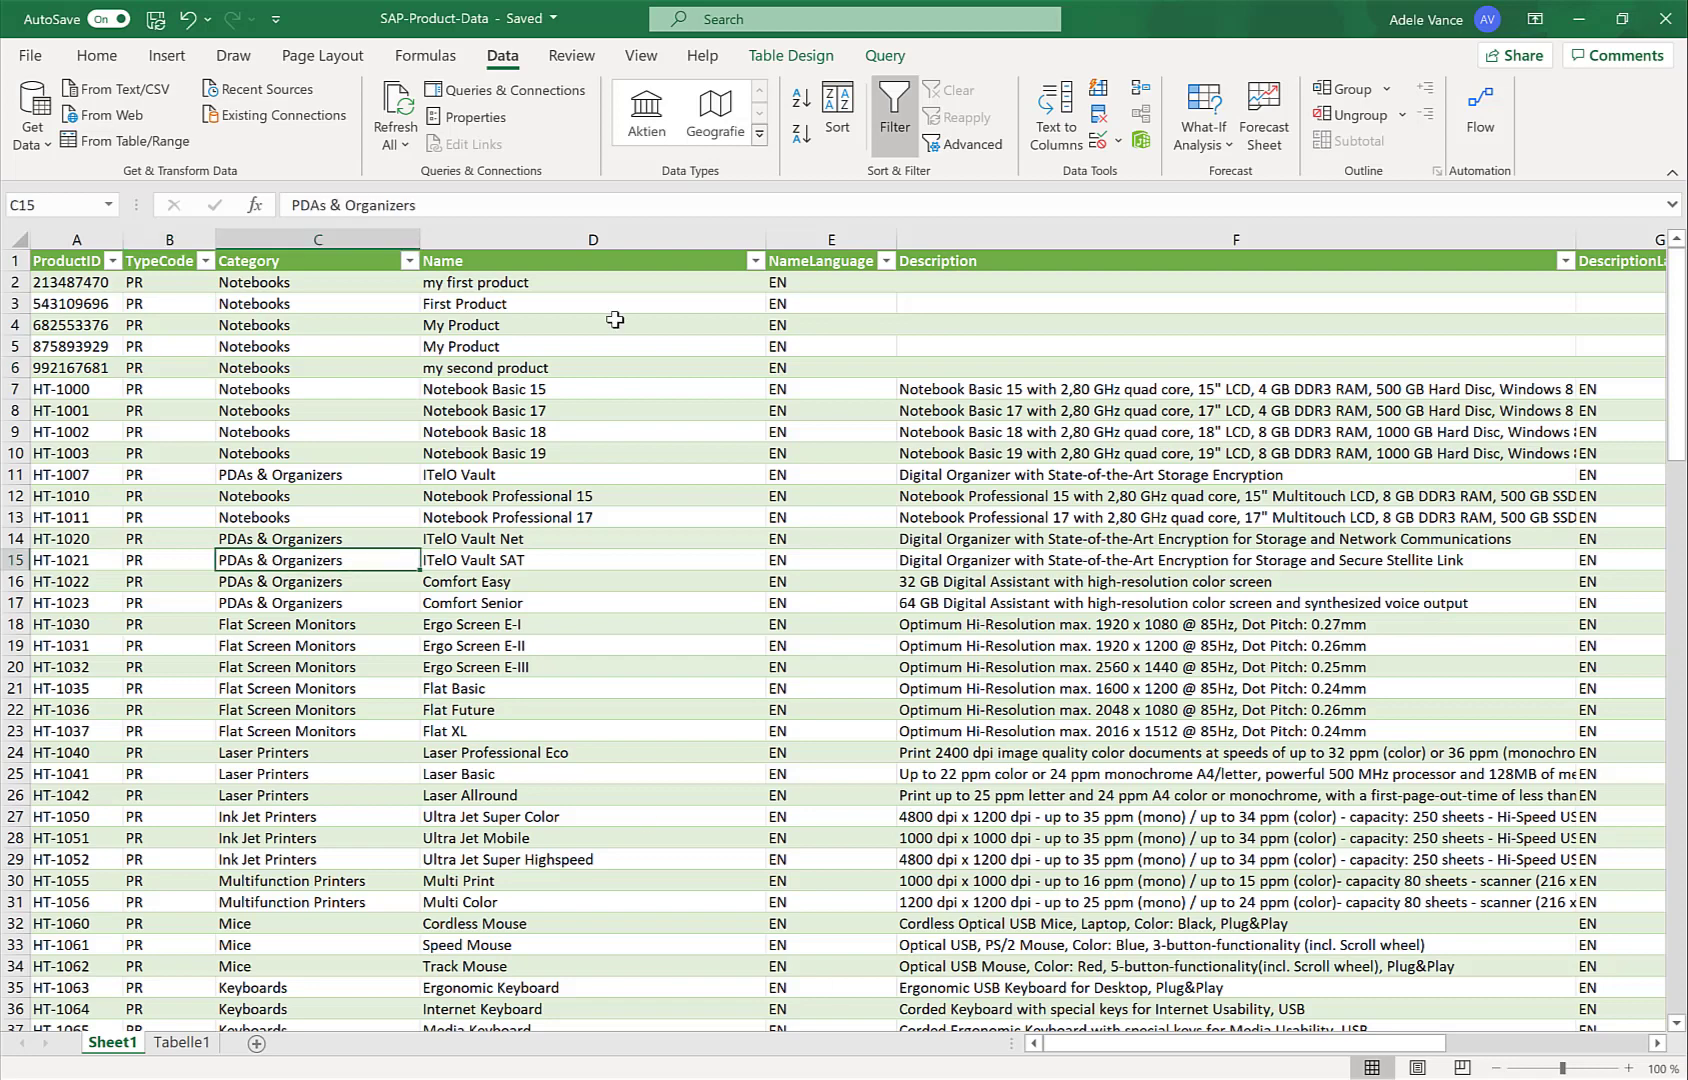
{"action": "left_click", "coordinate": [785, 58]}
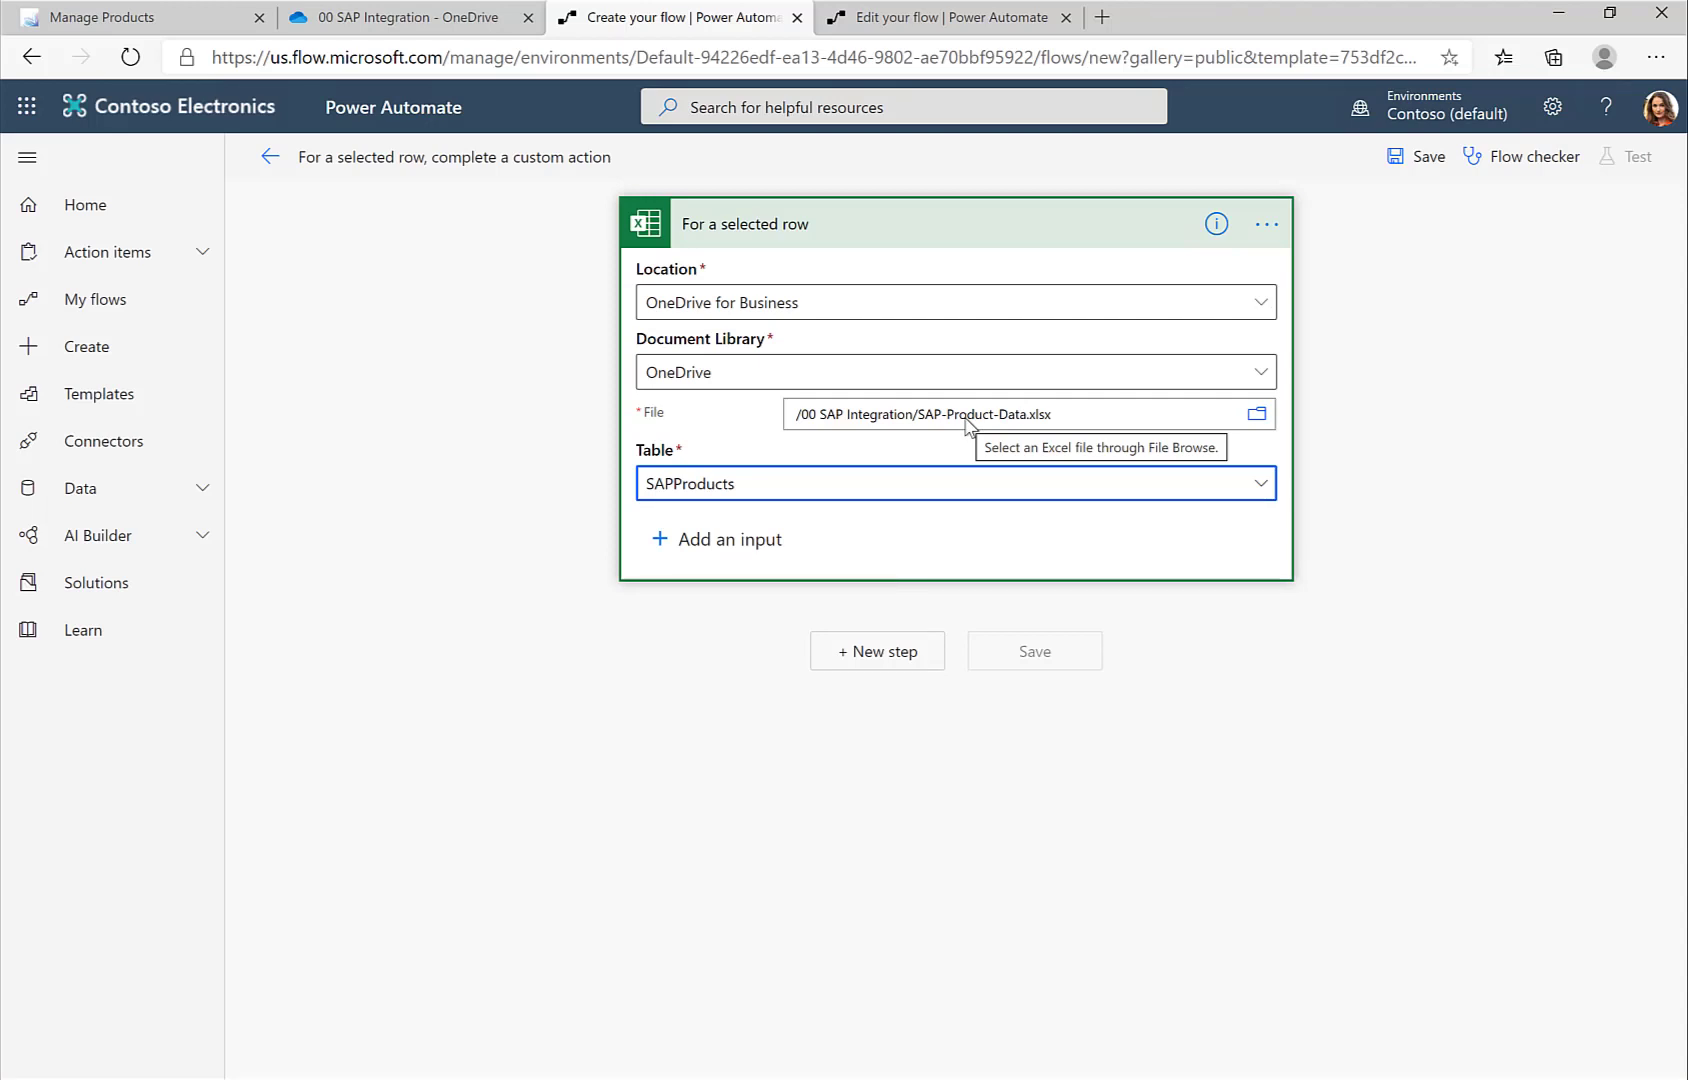
Step: Add a new step, then abandon the unsaved flow for My flows, confirming the exit
{"action": "left_click", "coordinate": [882, 651]}
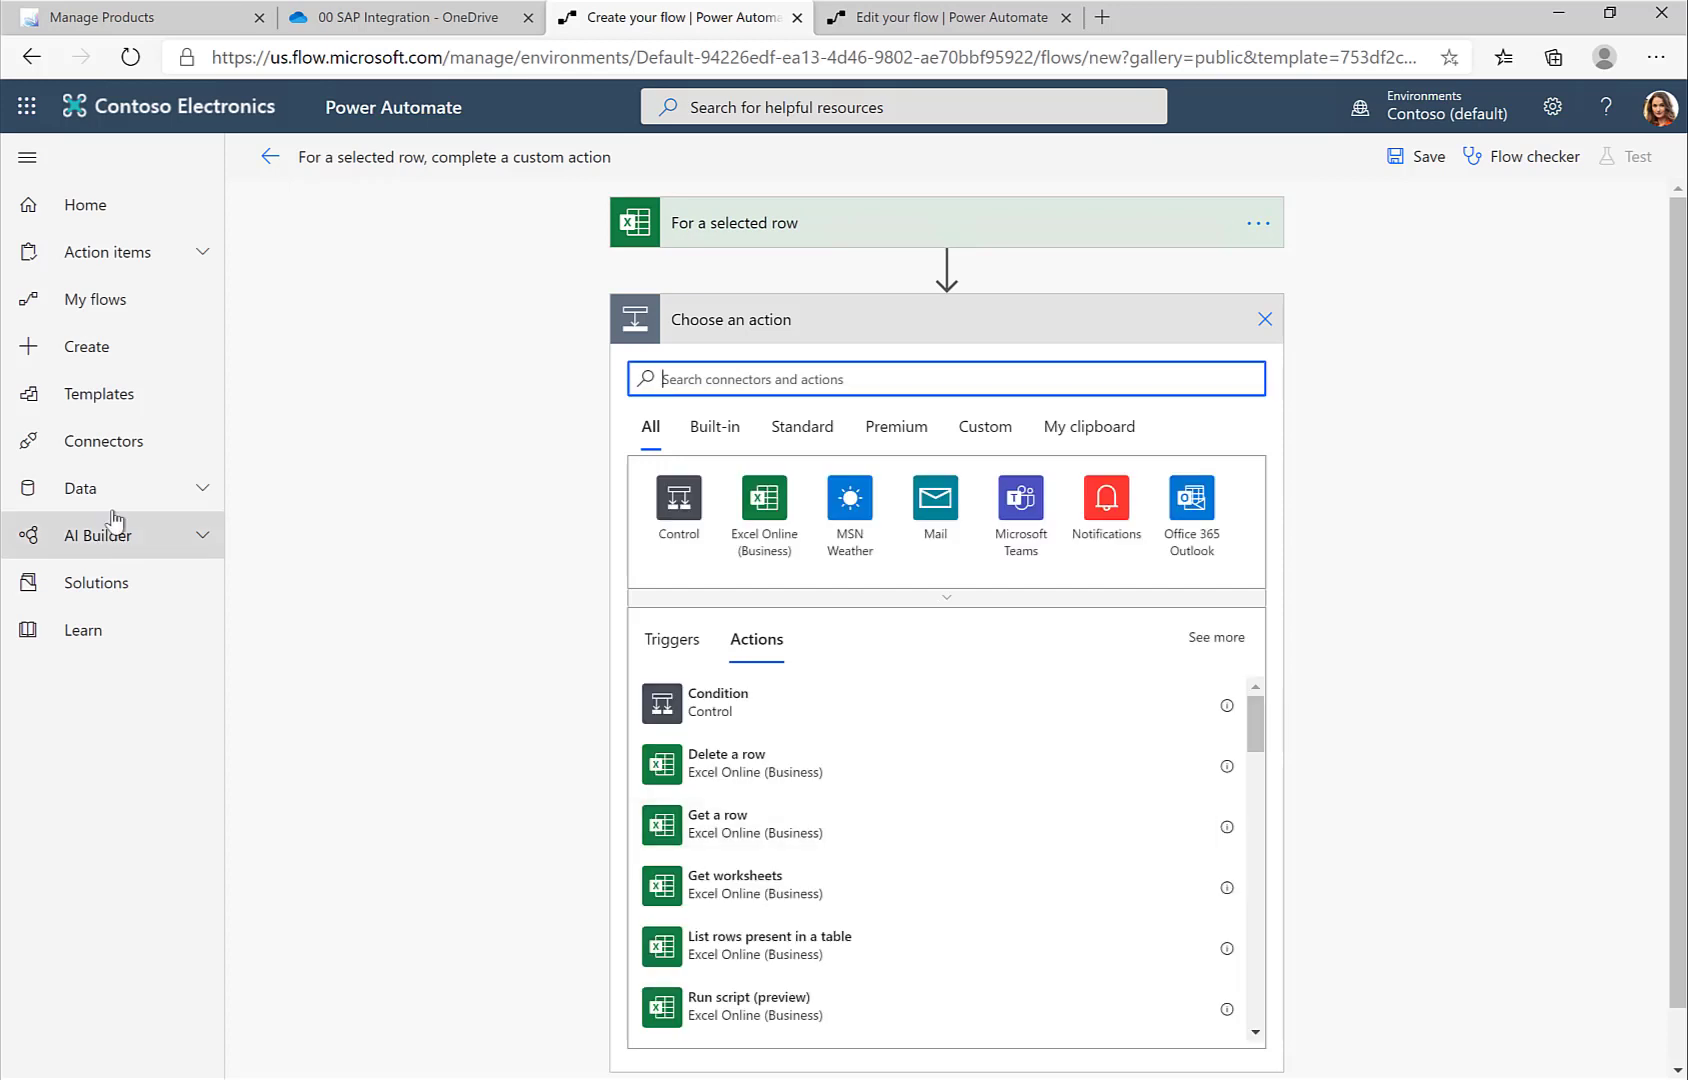
{"action": "left_click", "coordinate": [95, 300]}
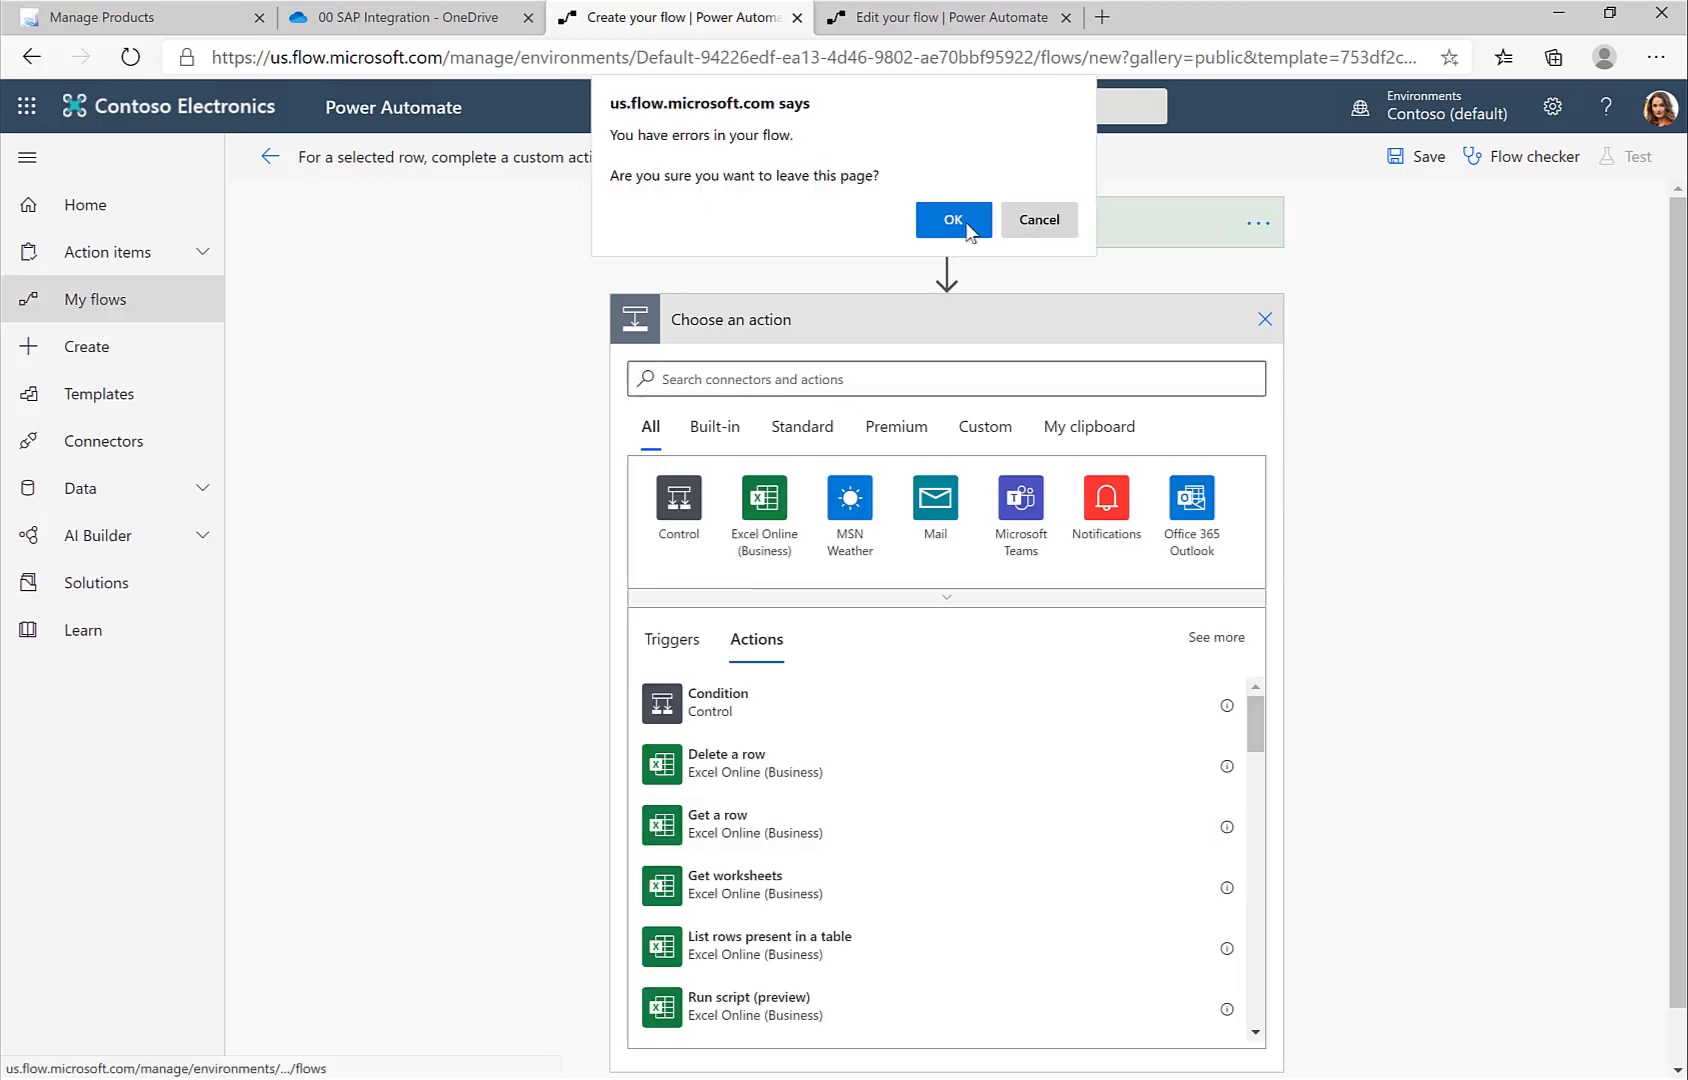
{"action": "left_click", "coordinate": [962, 222]}
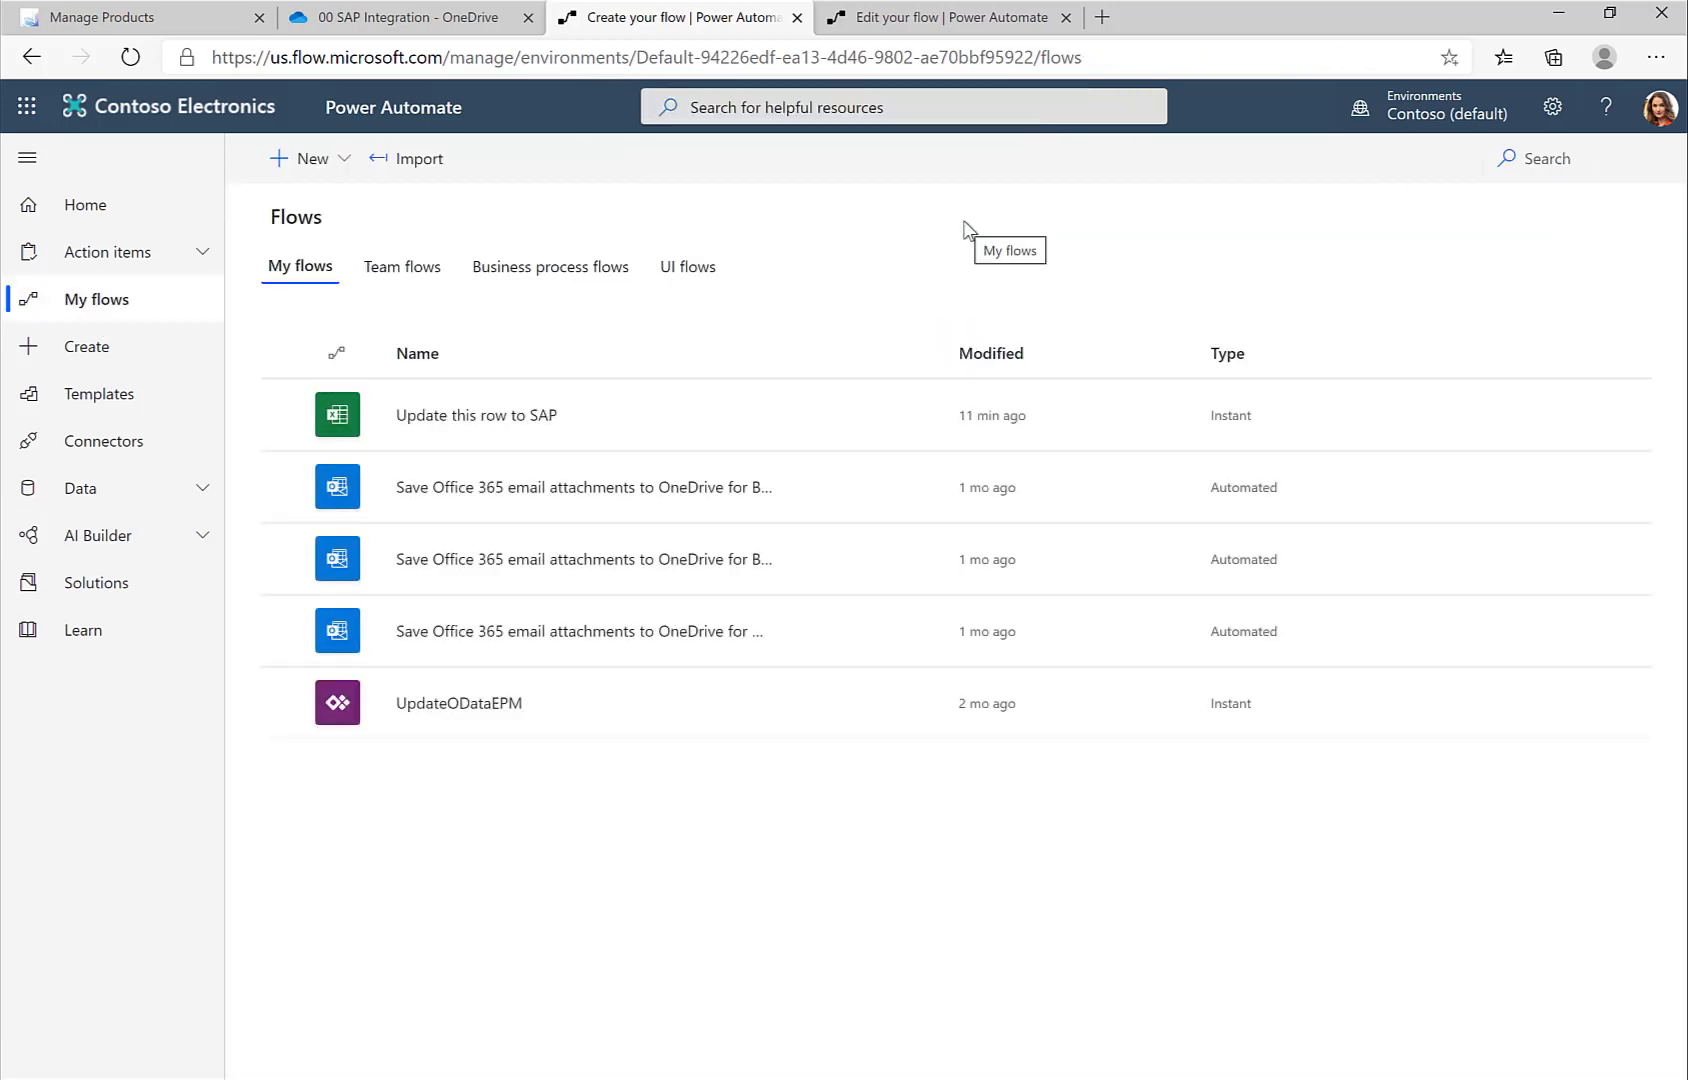
{"action": "left_click", "coordinate": [965, 27]}
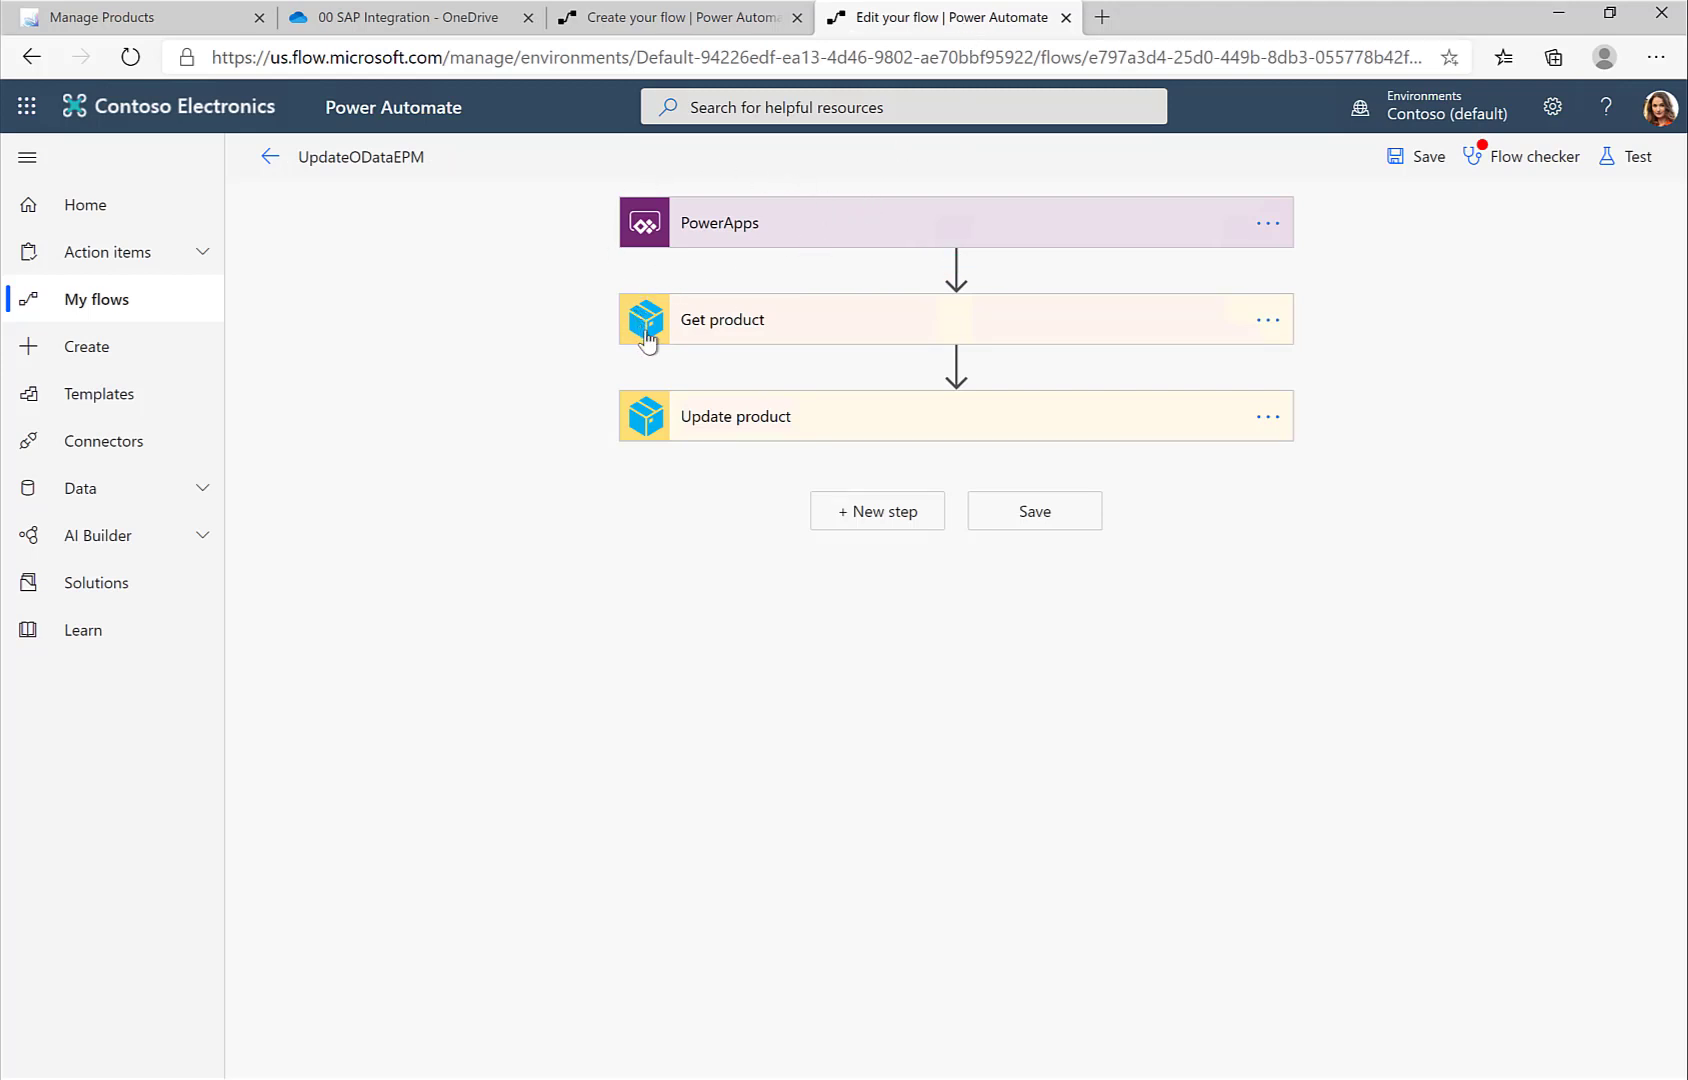
{"action": "left_click", "coordinate": [737, 330]}
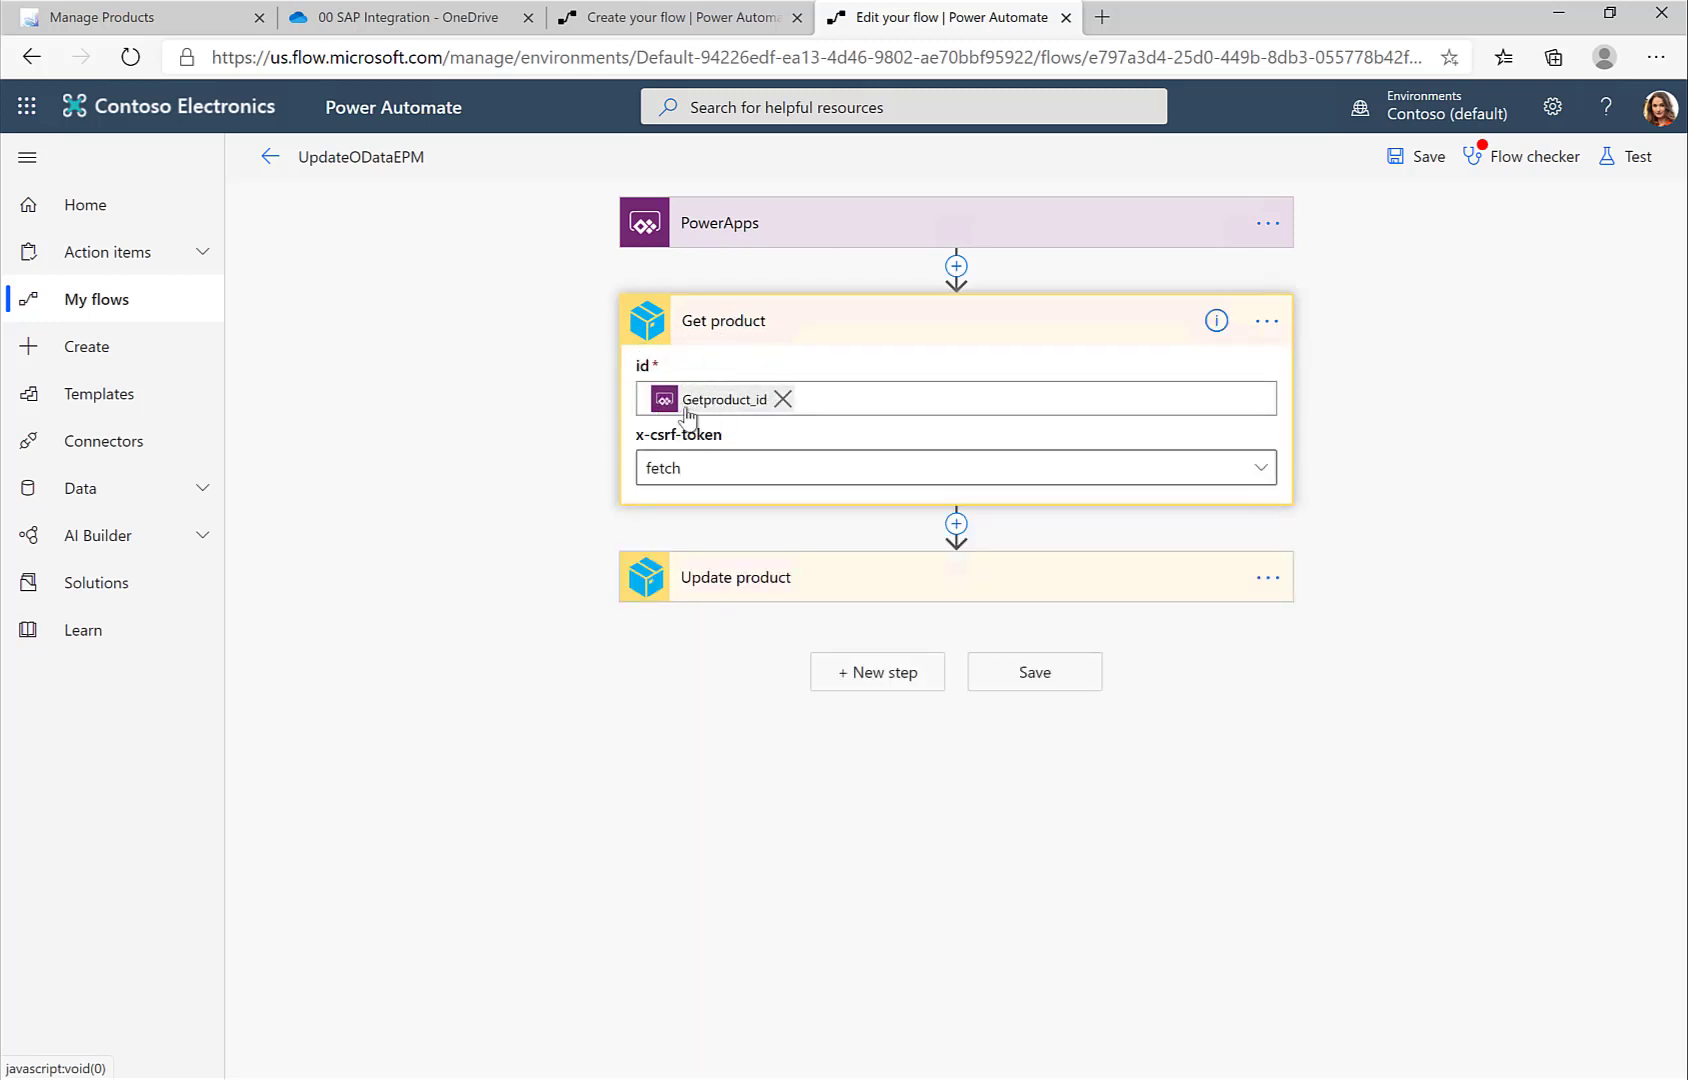
{"action": "left_click", "coordinate": [728, 577]}
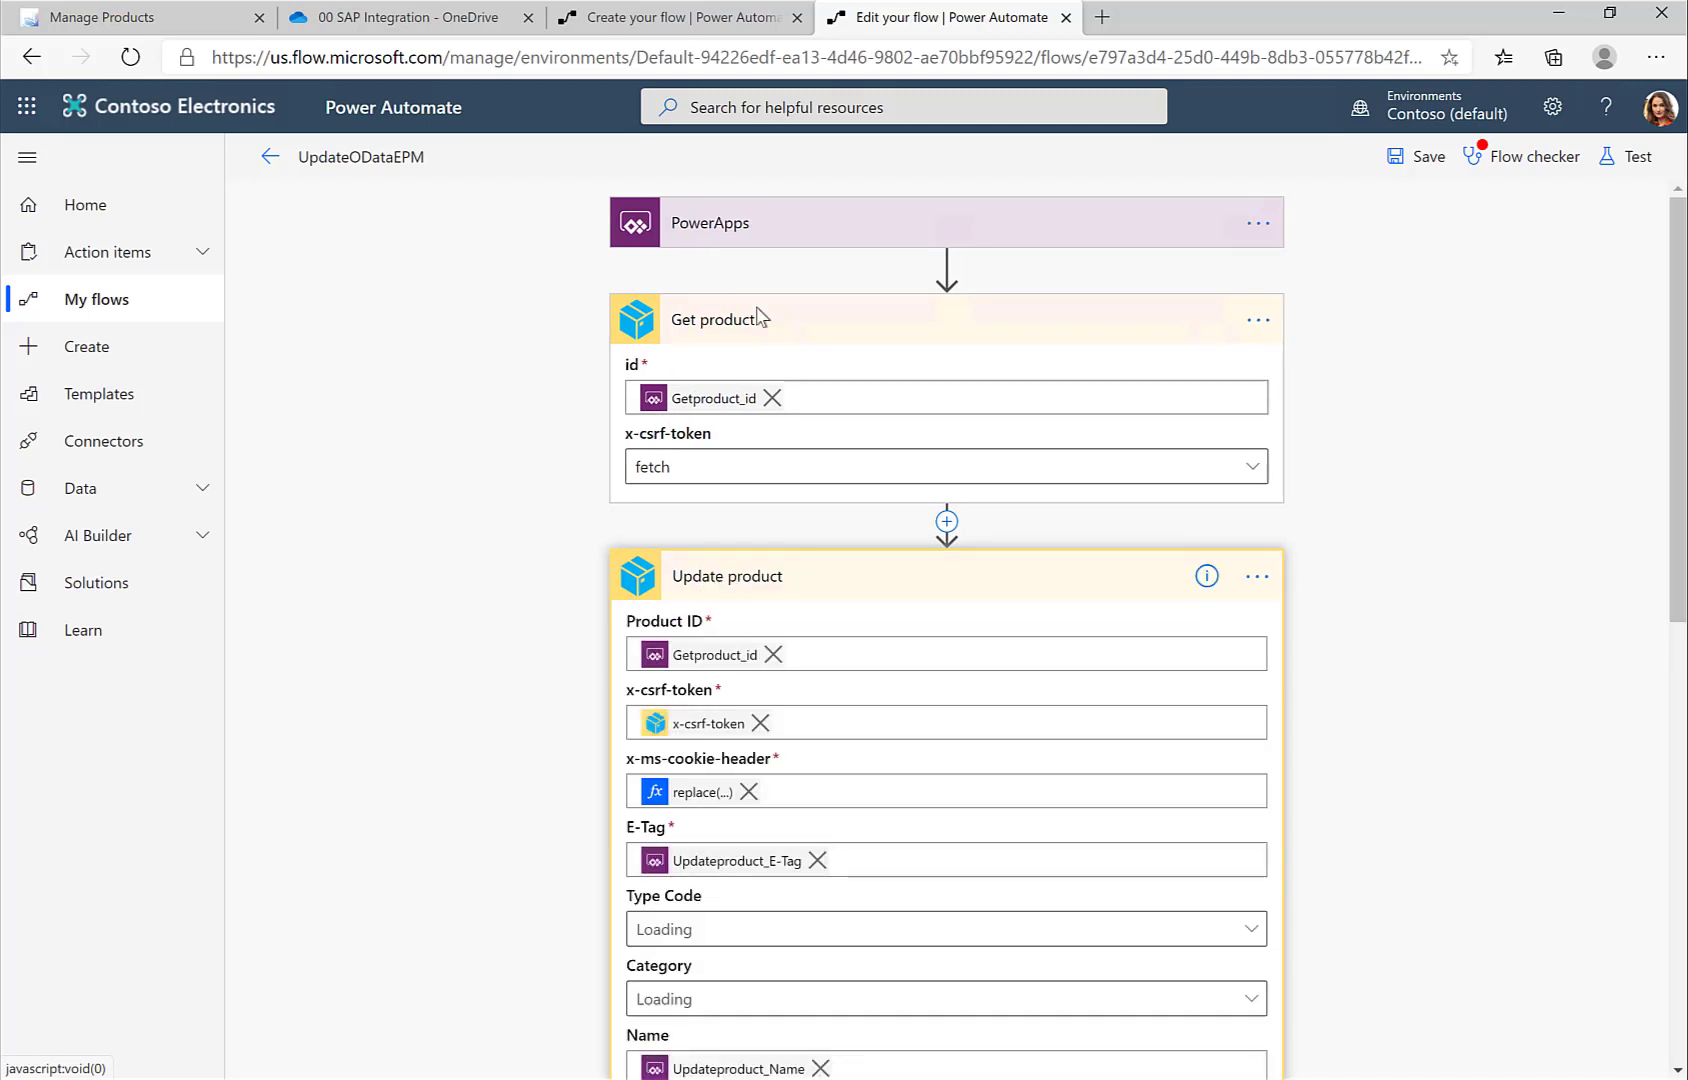
{"action": "left_click", "coordinate": [658, 30]}
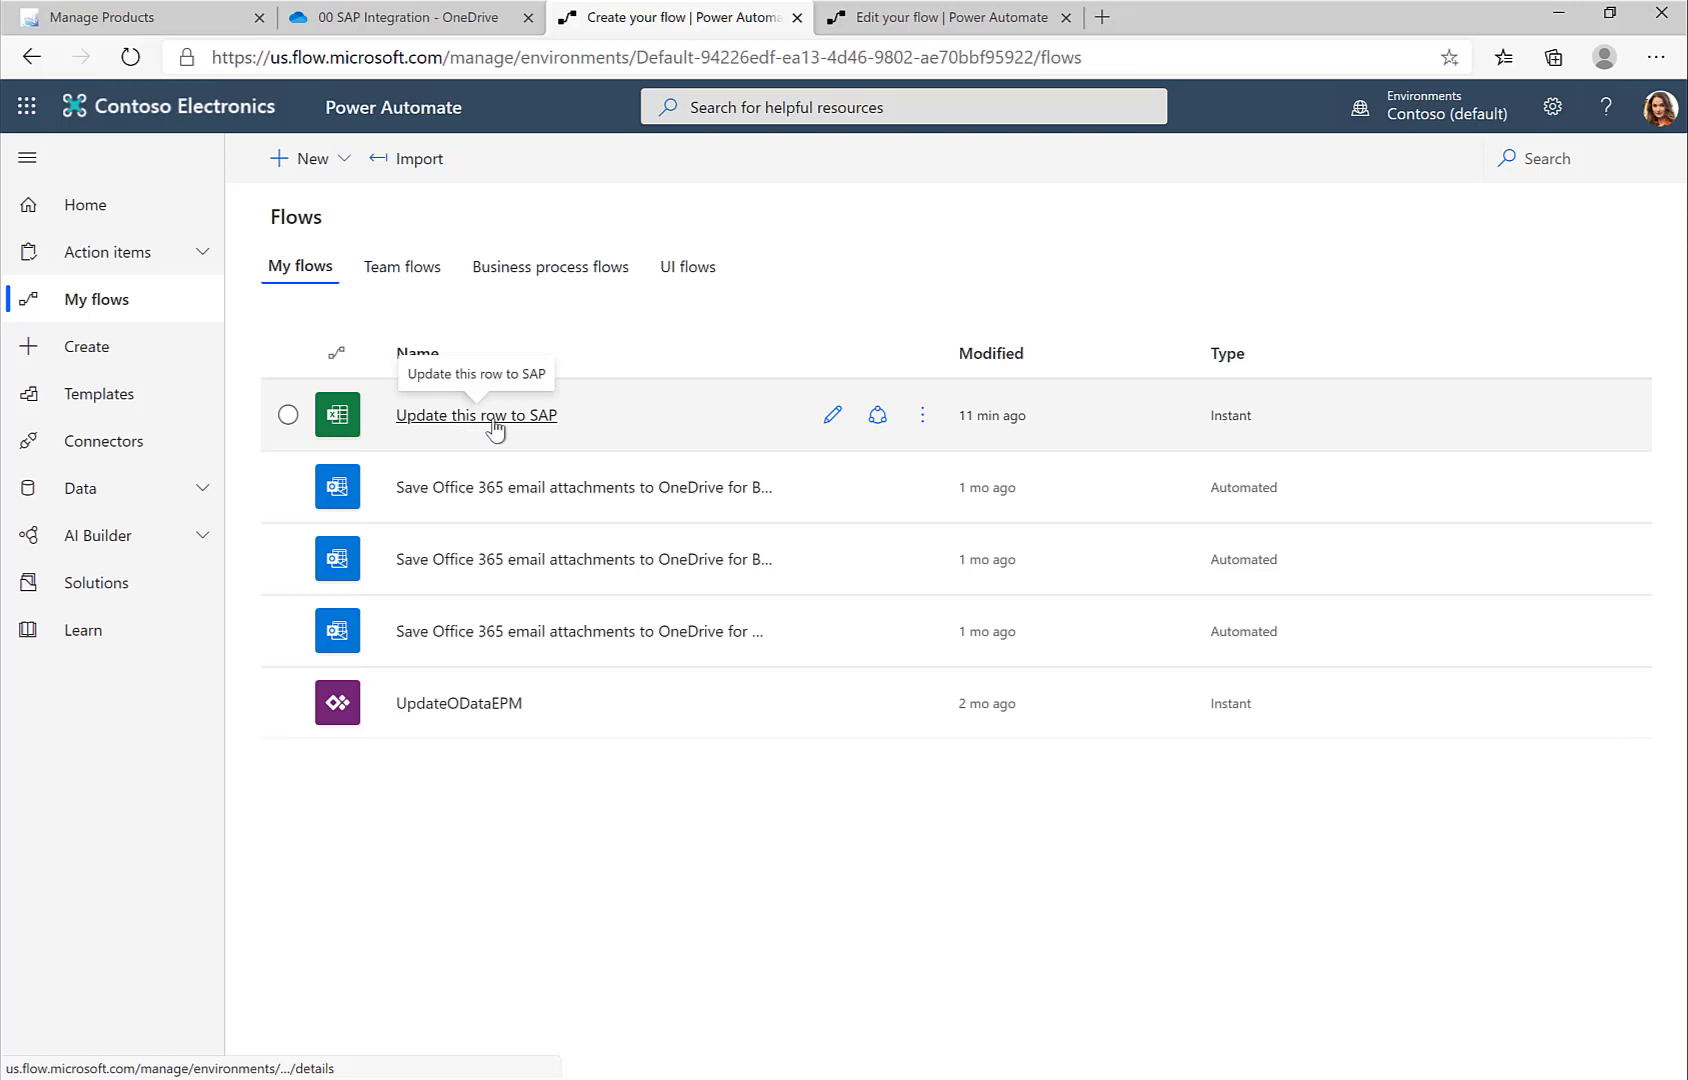
Step: Open 'Update this row to SAP' for editing and inspect its row trigger and email notification step
{"action": "left_click", "coordinate": [831, 418]}
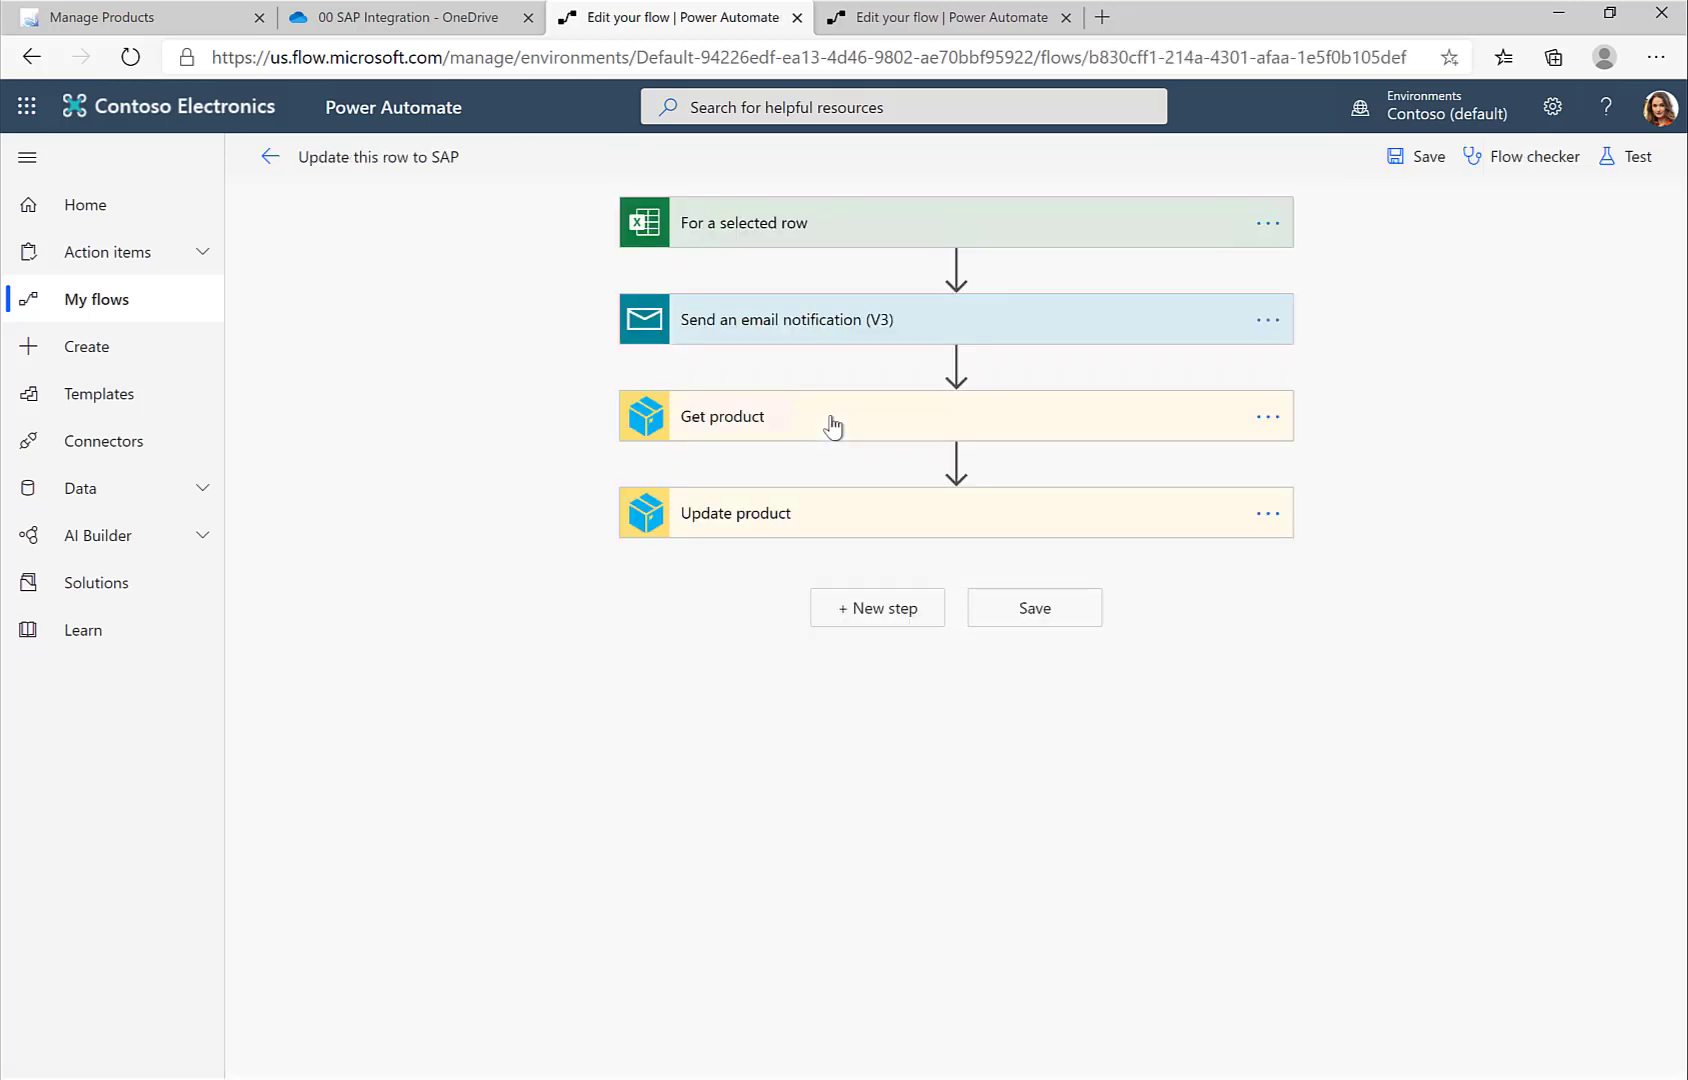
{"action": "left_click", "coordinate": [722, 230]}
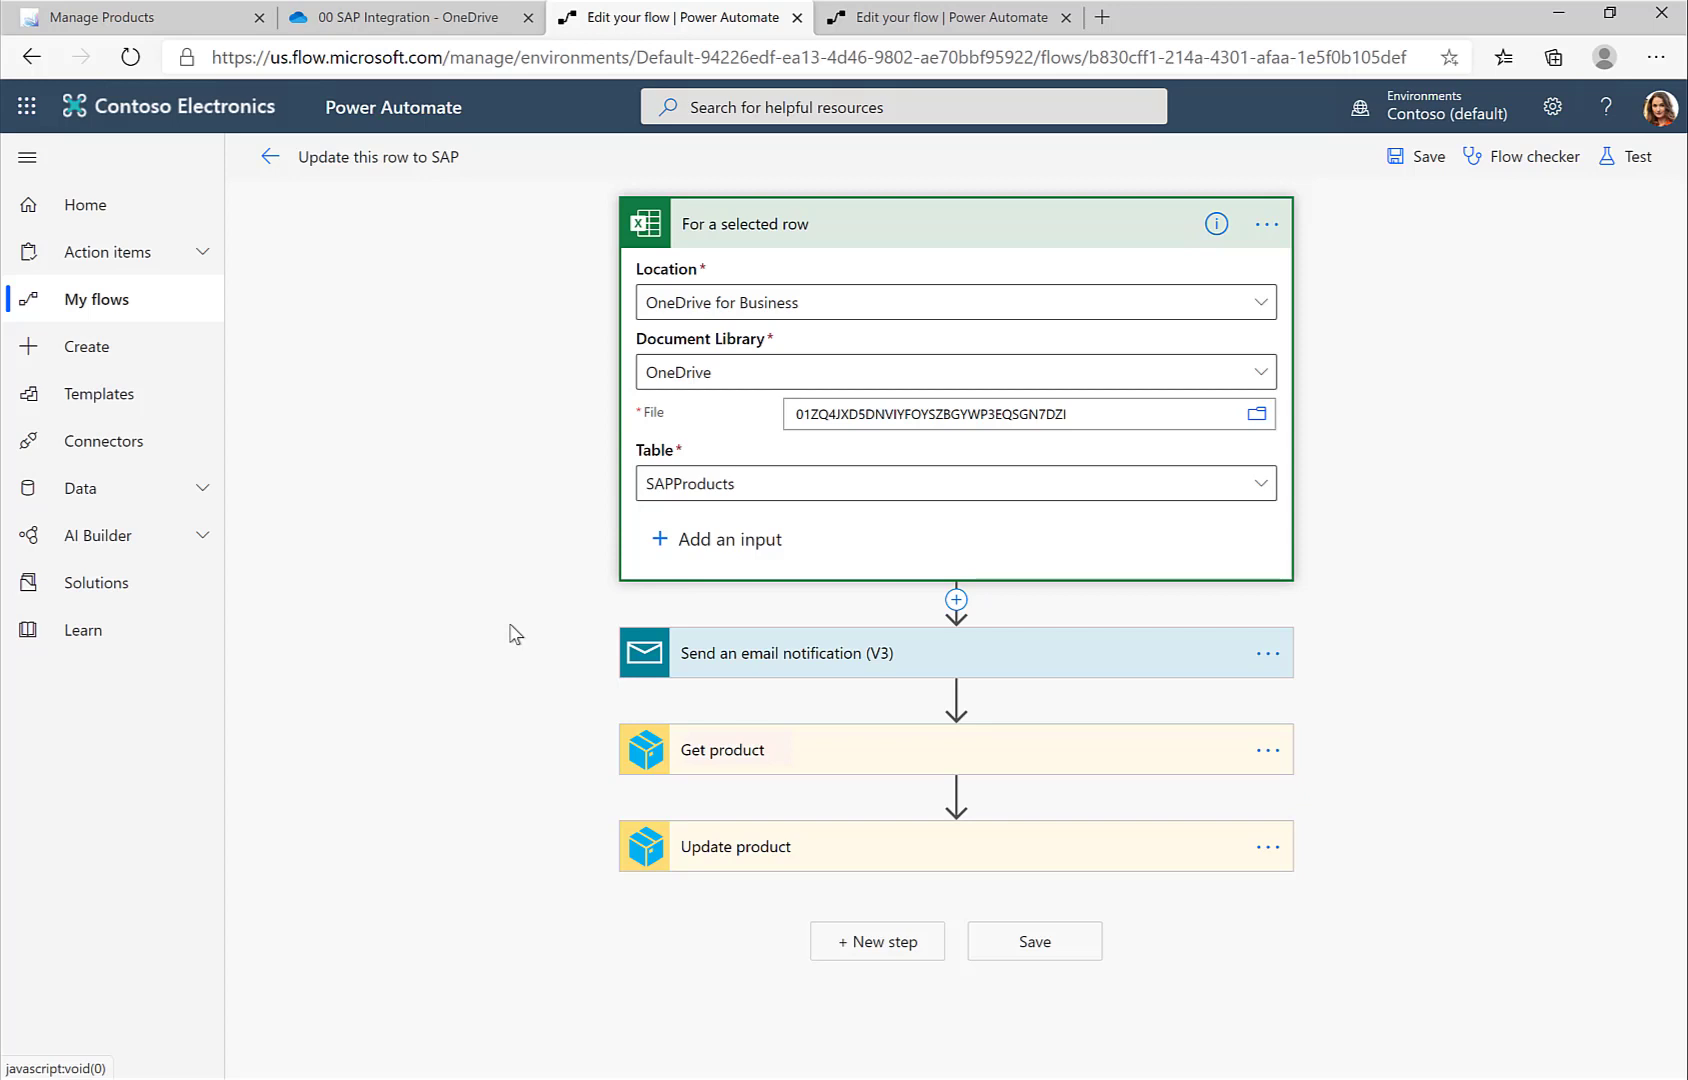
{"action": "left_click", "coordinate": [755, 655]}
{"action": "scroll", "coordinate": [528, 697], "scroll_direction": "down", "scroll_amount": 3}
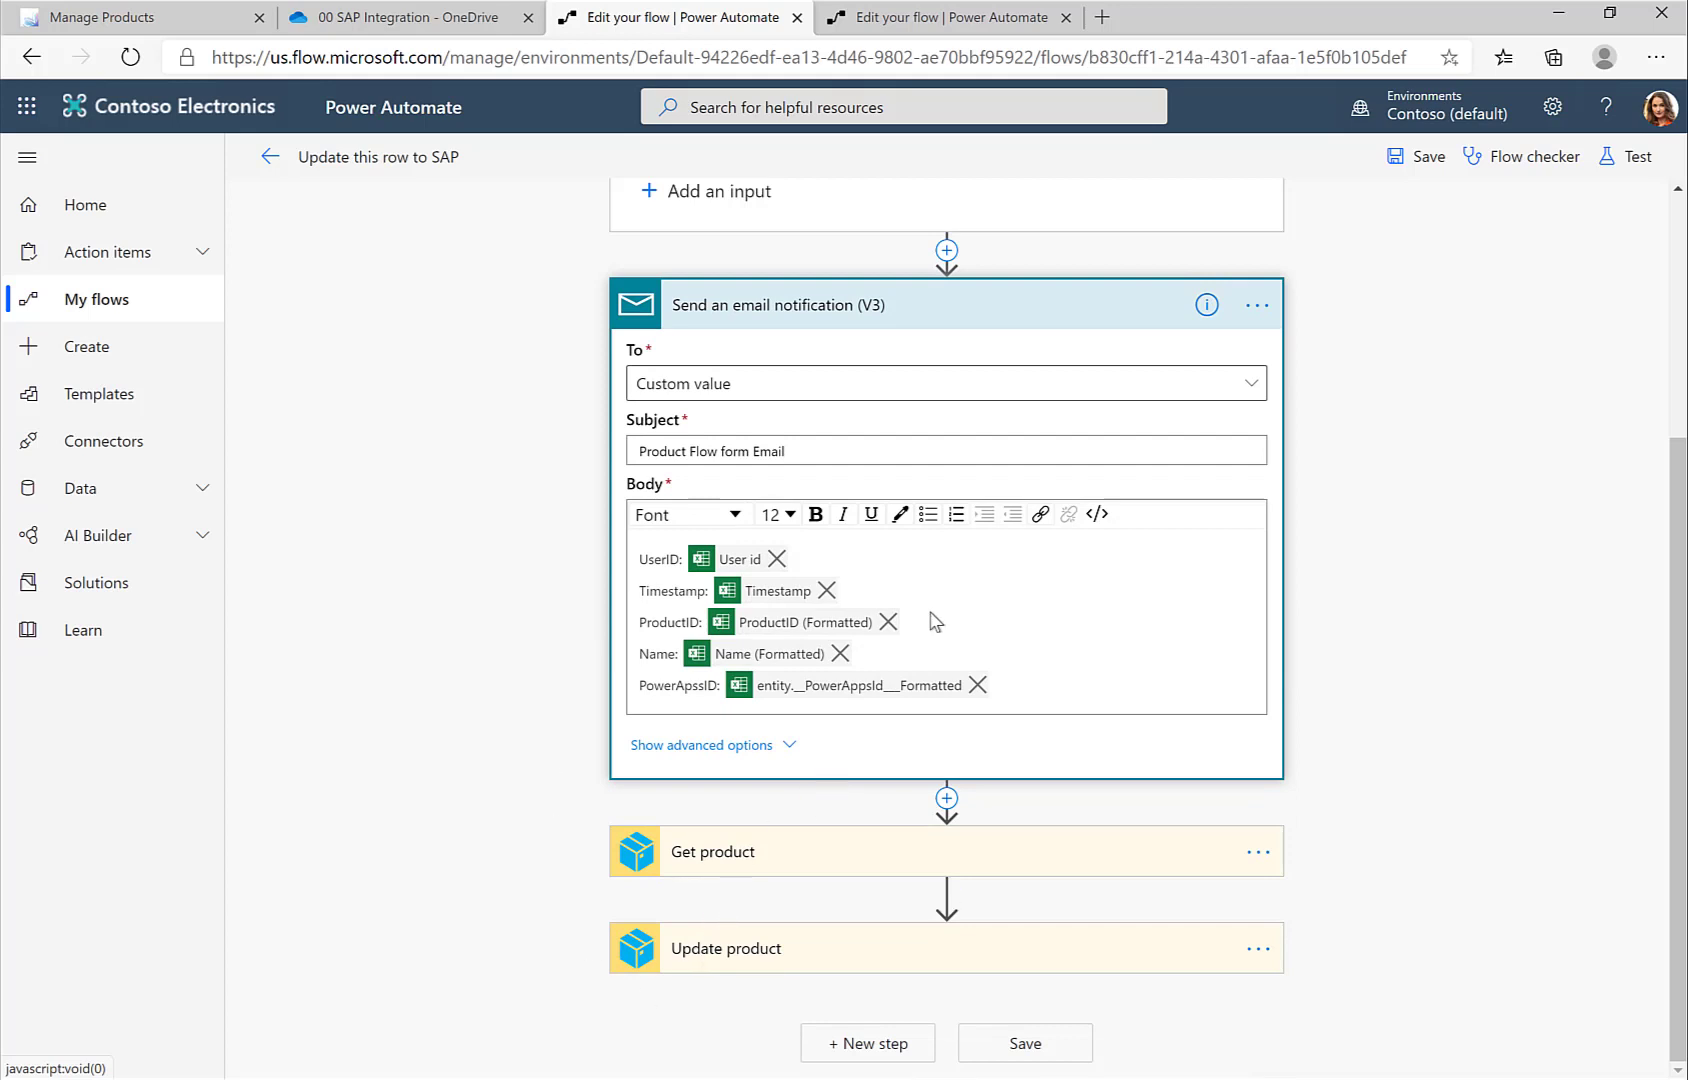
{"action": "left_click", "coordinate": [822, 305]}
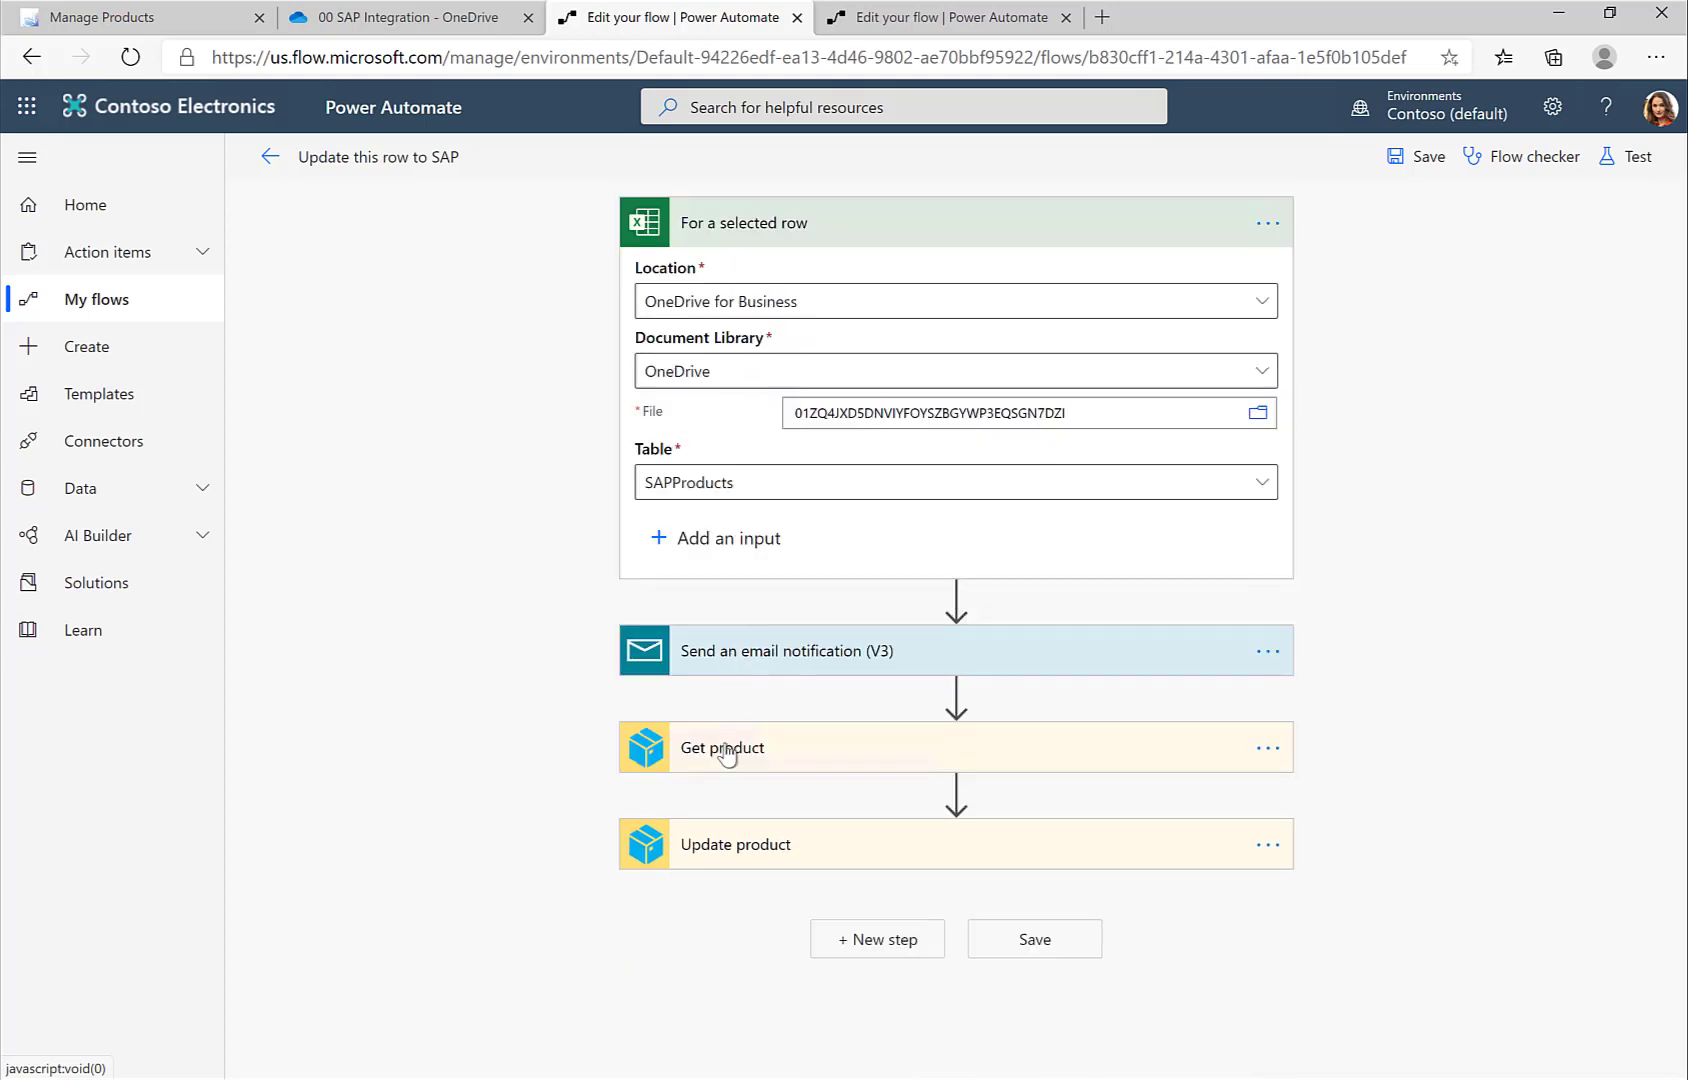
Step: Review the Get product and Update product steps, with Price mapped to Price (Formatted), then return to Excel
{"action": "left_click", "coordinate": [725, 758]}
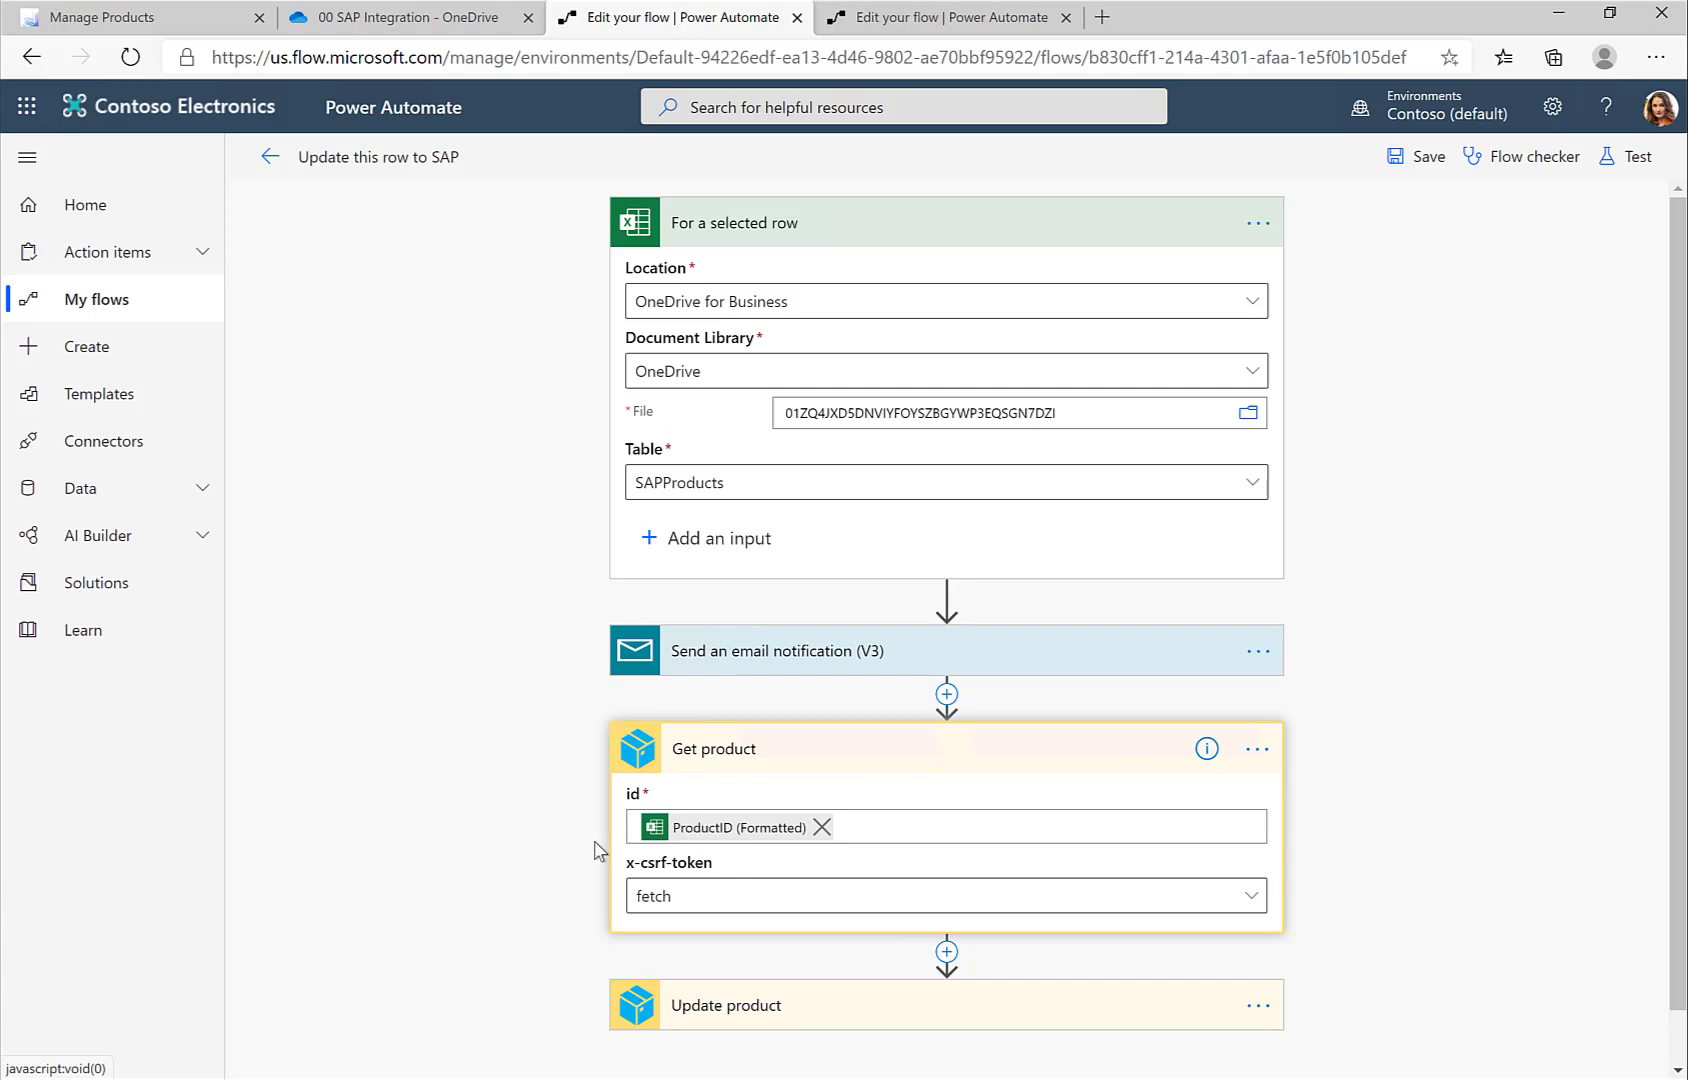
{"action": "scroll", "coordinate": [550, 910], "scroll_direction": "down", "scroll_amount": 1}
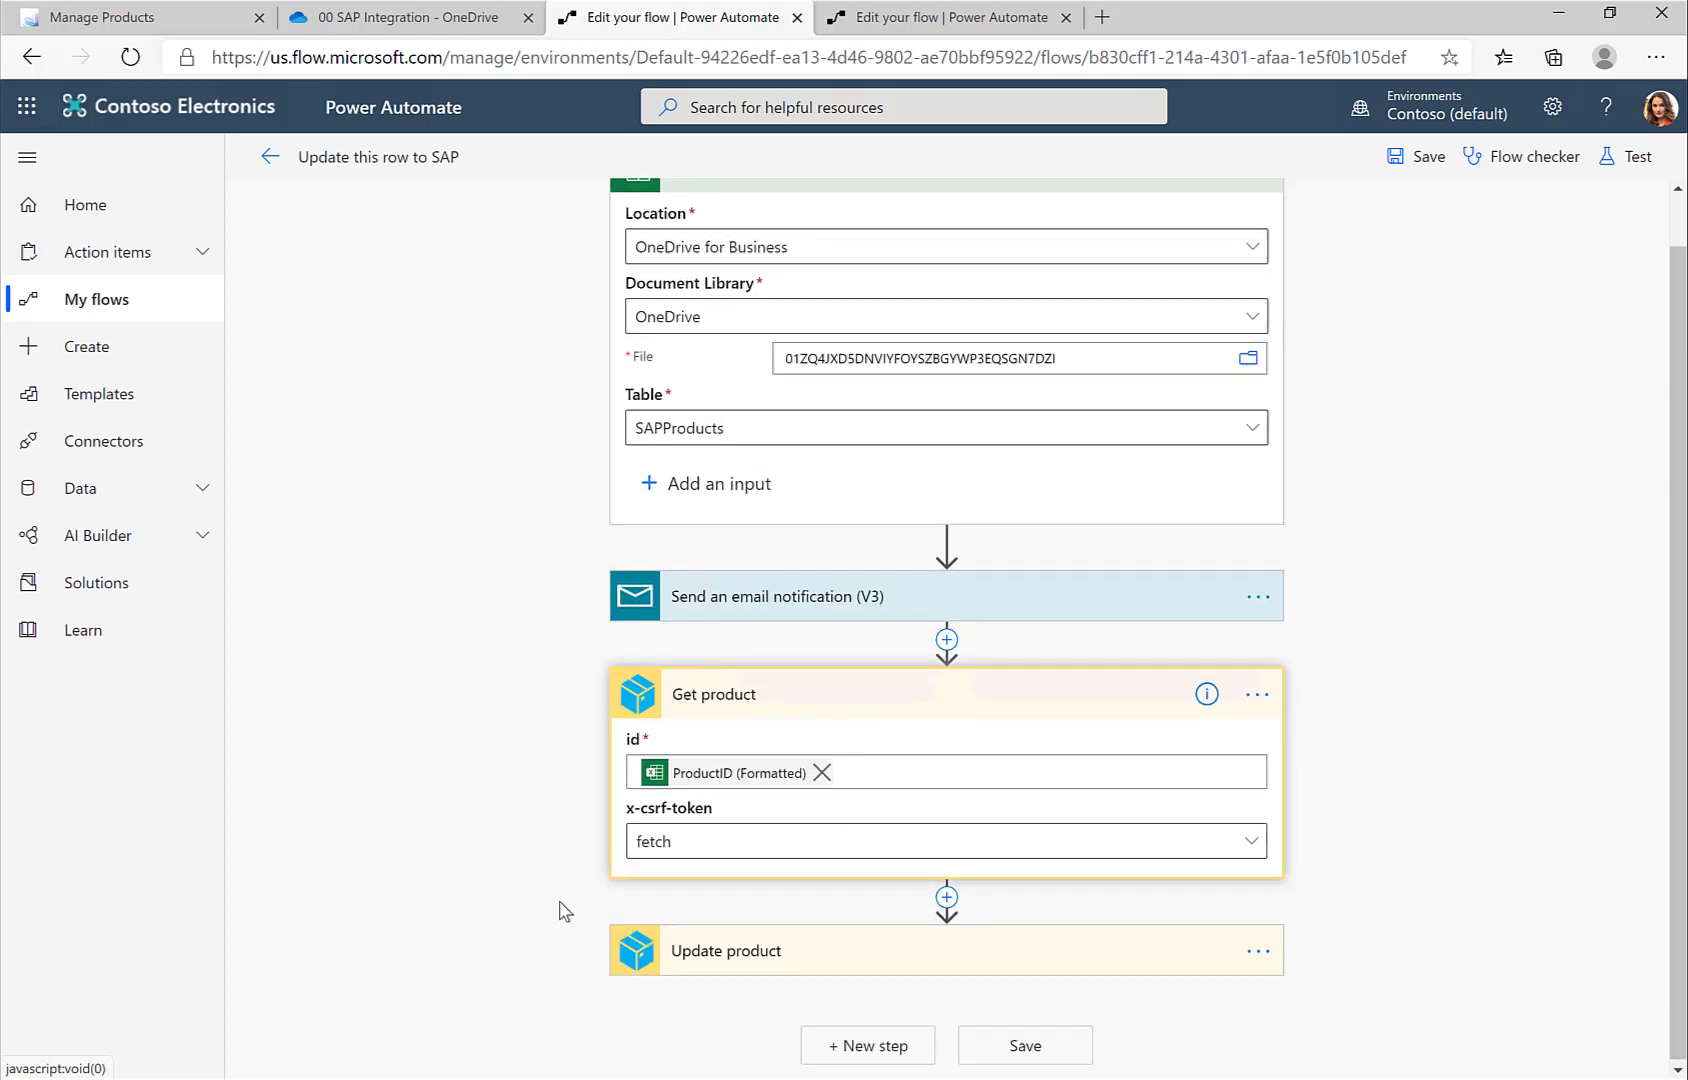
{"action": "left_click", "coordinate": [701, 955]}
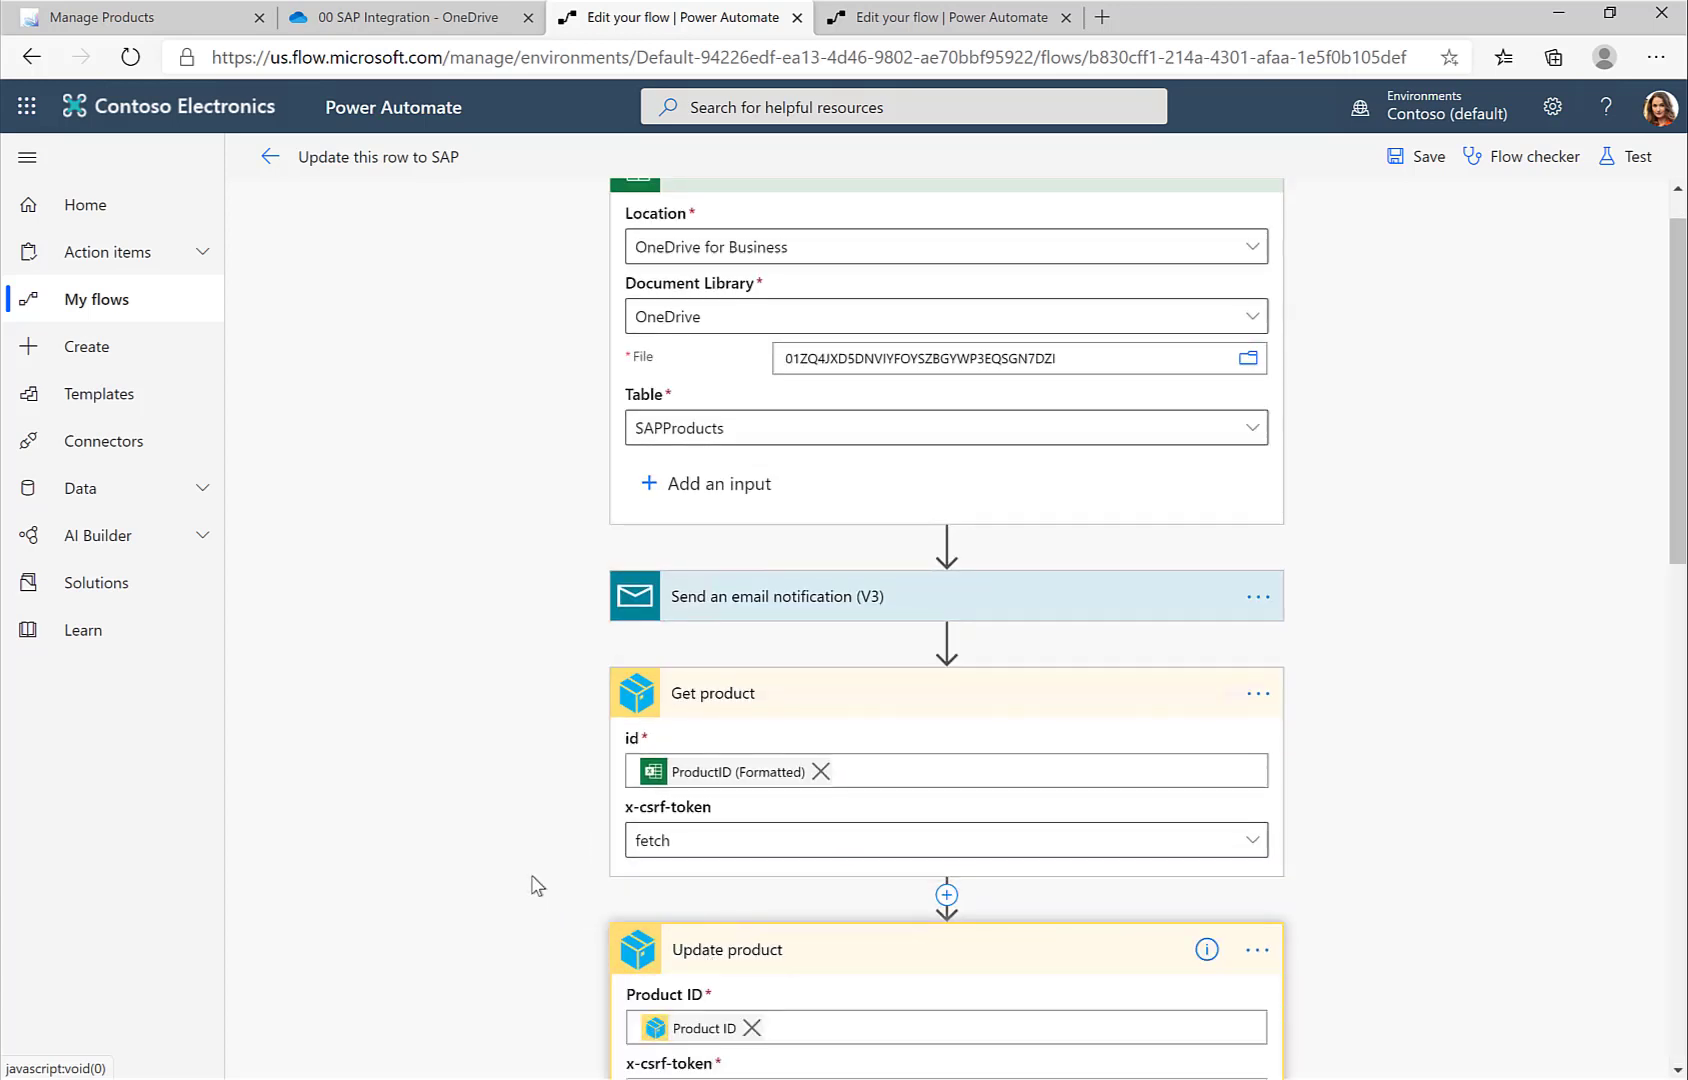
{"action": "scroll", "coordinate": [531, 885], "scroll_direction": "down", "scroll_amount": 10}
{"action": "scroll", "coordinate": [538, 886], "scroll_direction": "up", "scroll_amount": 3}
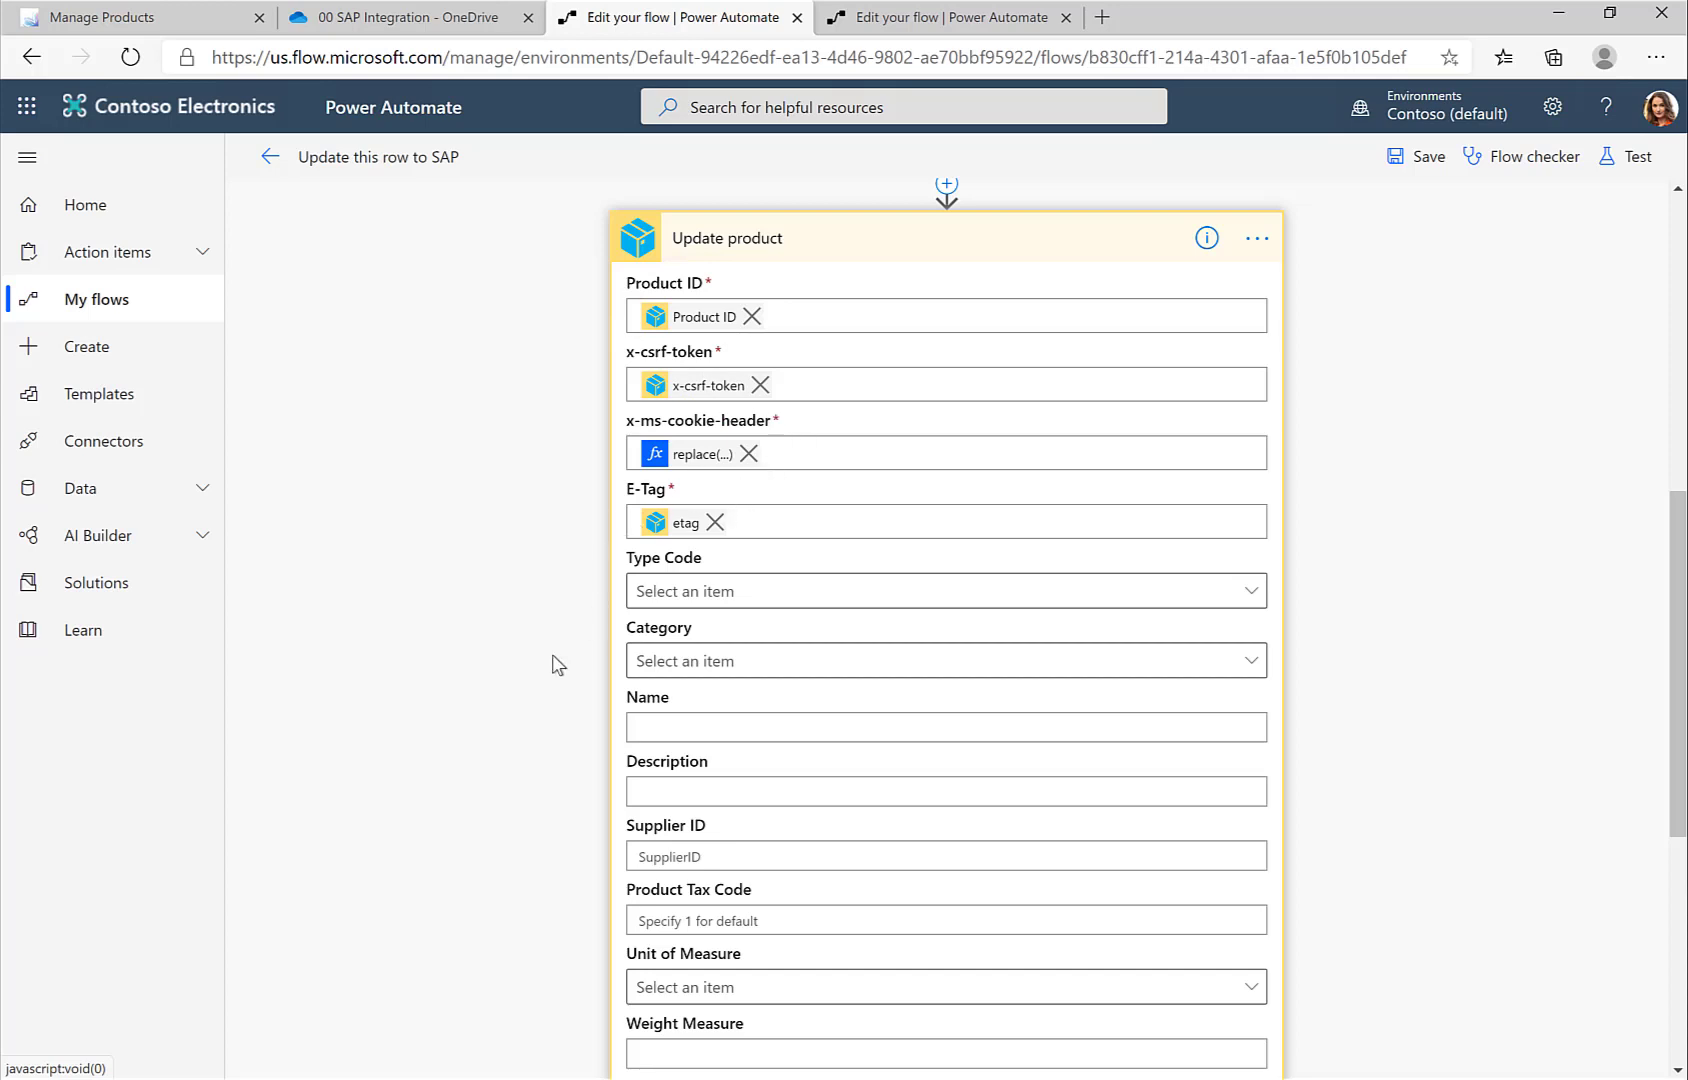
{"action": "scroll", "coordinate": [557, 665], "scroll_direction": "down", "scroll_amount": 3}
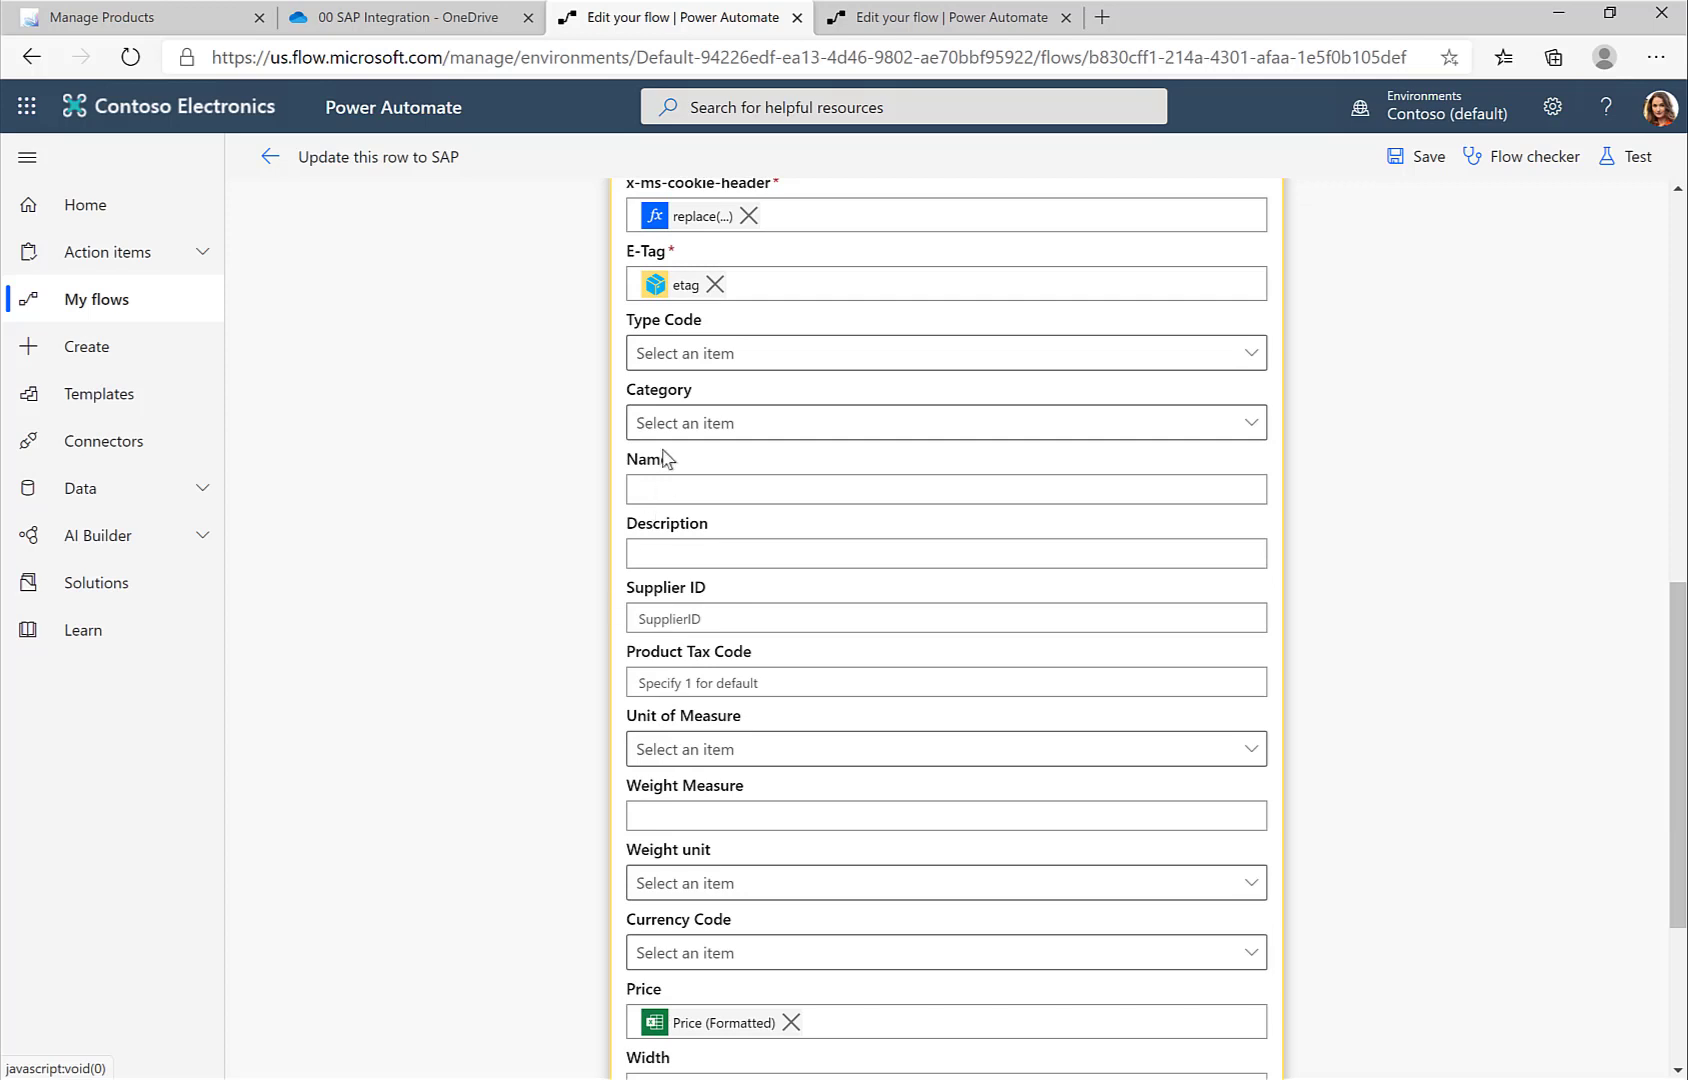
{"action": "scroll", "coordinate": [520, 900], "scroll_direction": "down", "scroll_amount": 4}
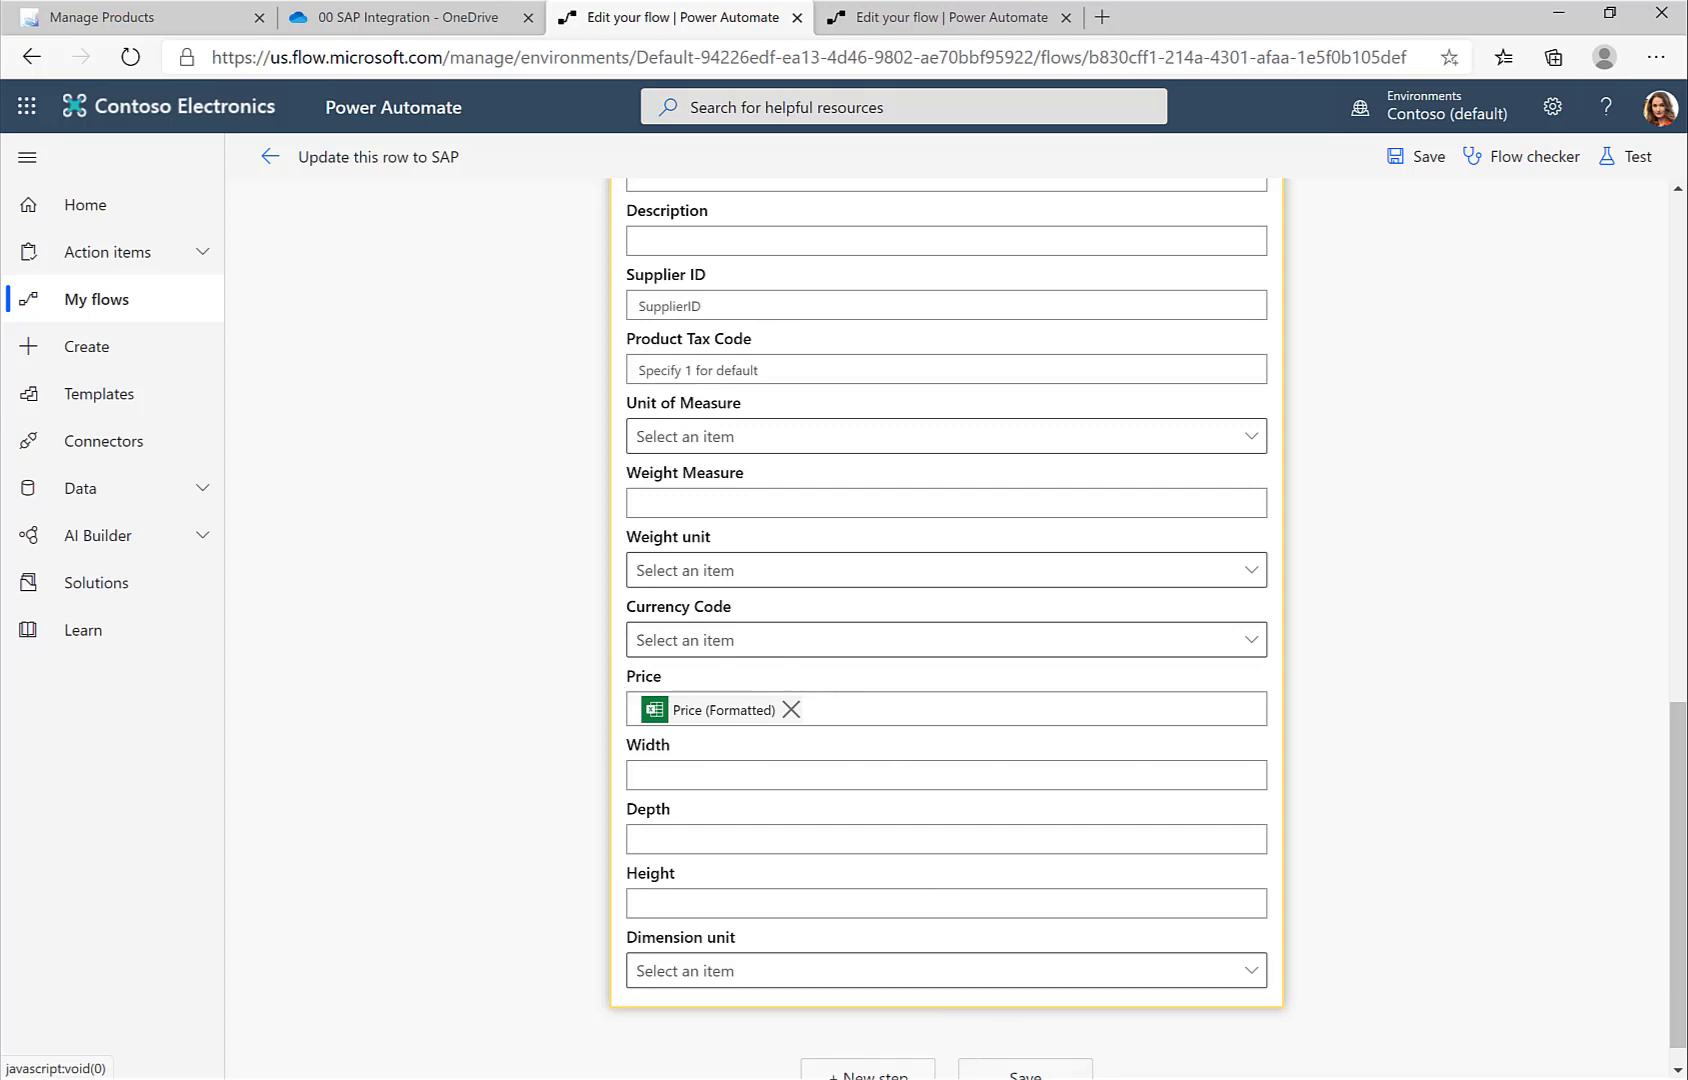
{"action": "mouse_move", "coordinate": [965, 1075]}
{"action": "left_click", "coordinate": [965, 985]}
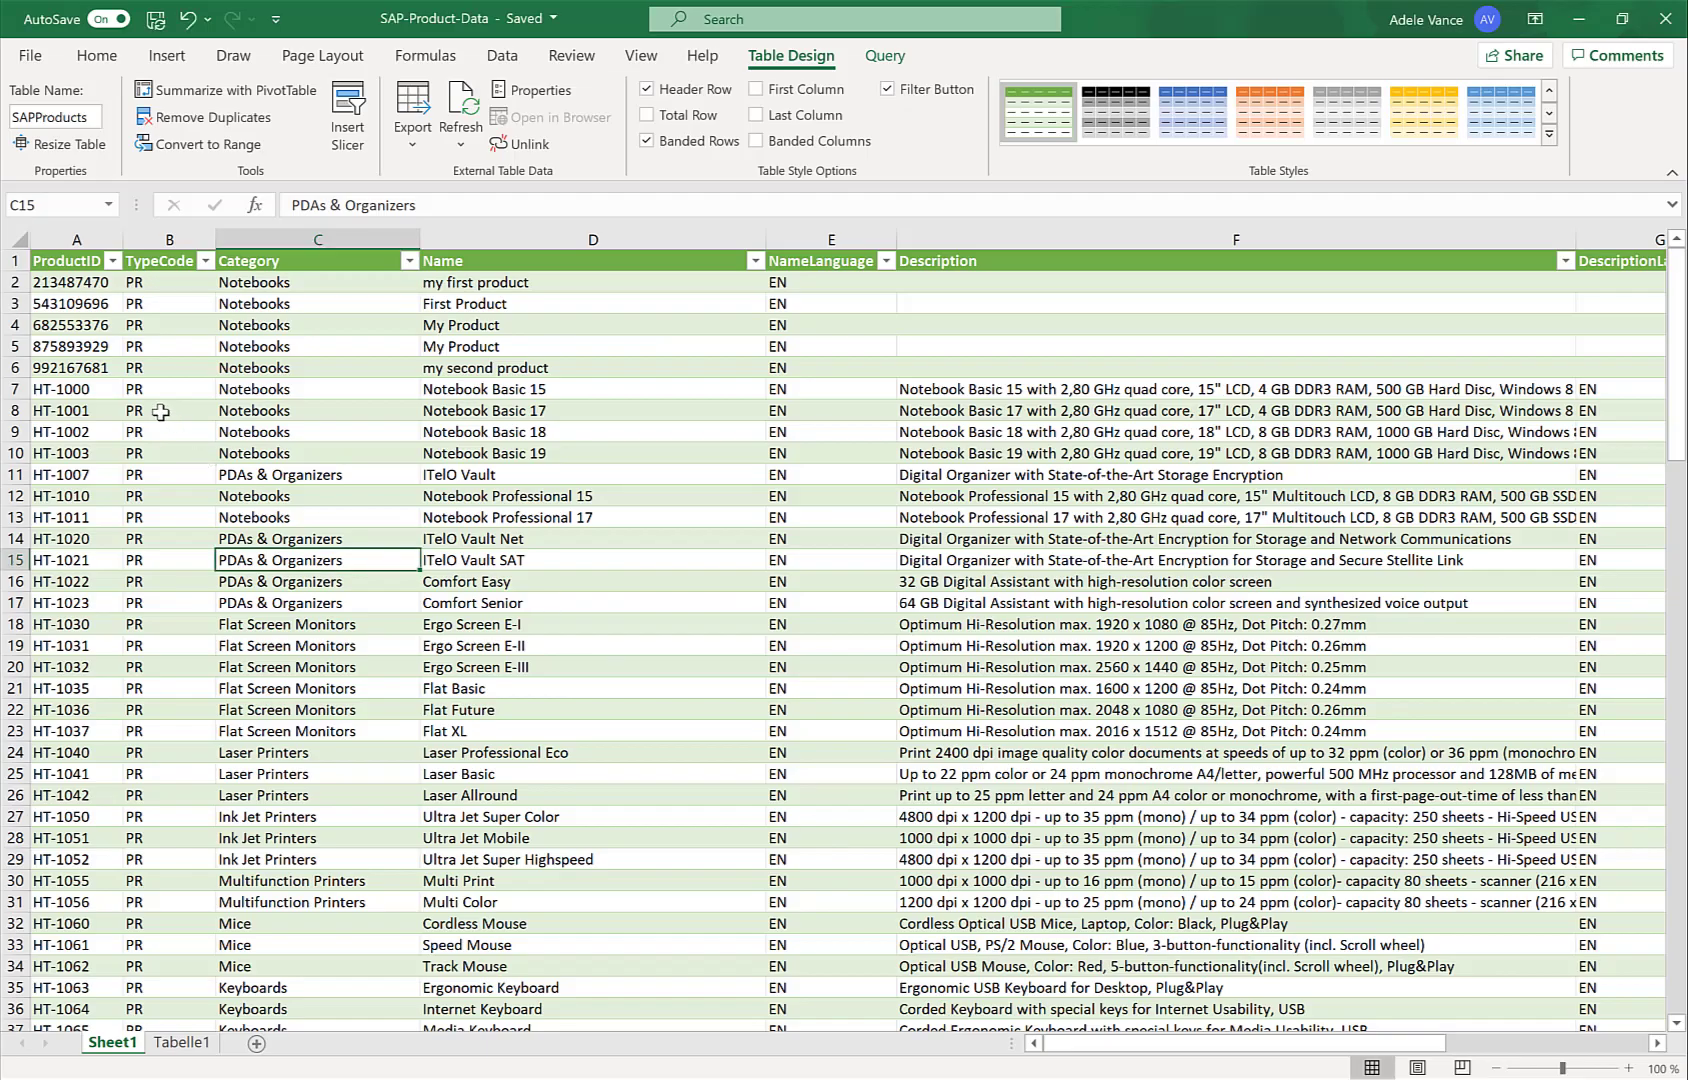
Step: Step across HT-1000's row 7 to confirm its price of 808, then return to the browser
{"action": "left_click", "coordinate": [117, 390]}
{"action": "key", "text": "Right"}
{"action": "key", "text": "Right"}
{"action": "key", "text": "Right"}
{"action": "key", "text": "Right"}
{"action": "key", "text": "Right"}
{"action": "key", "text": "Right"}
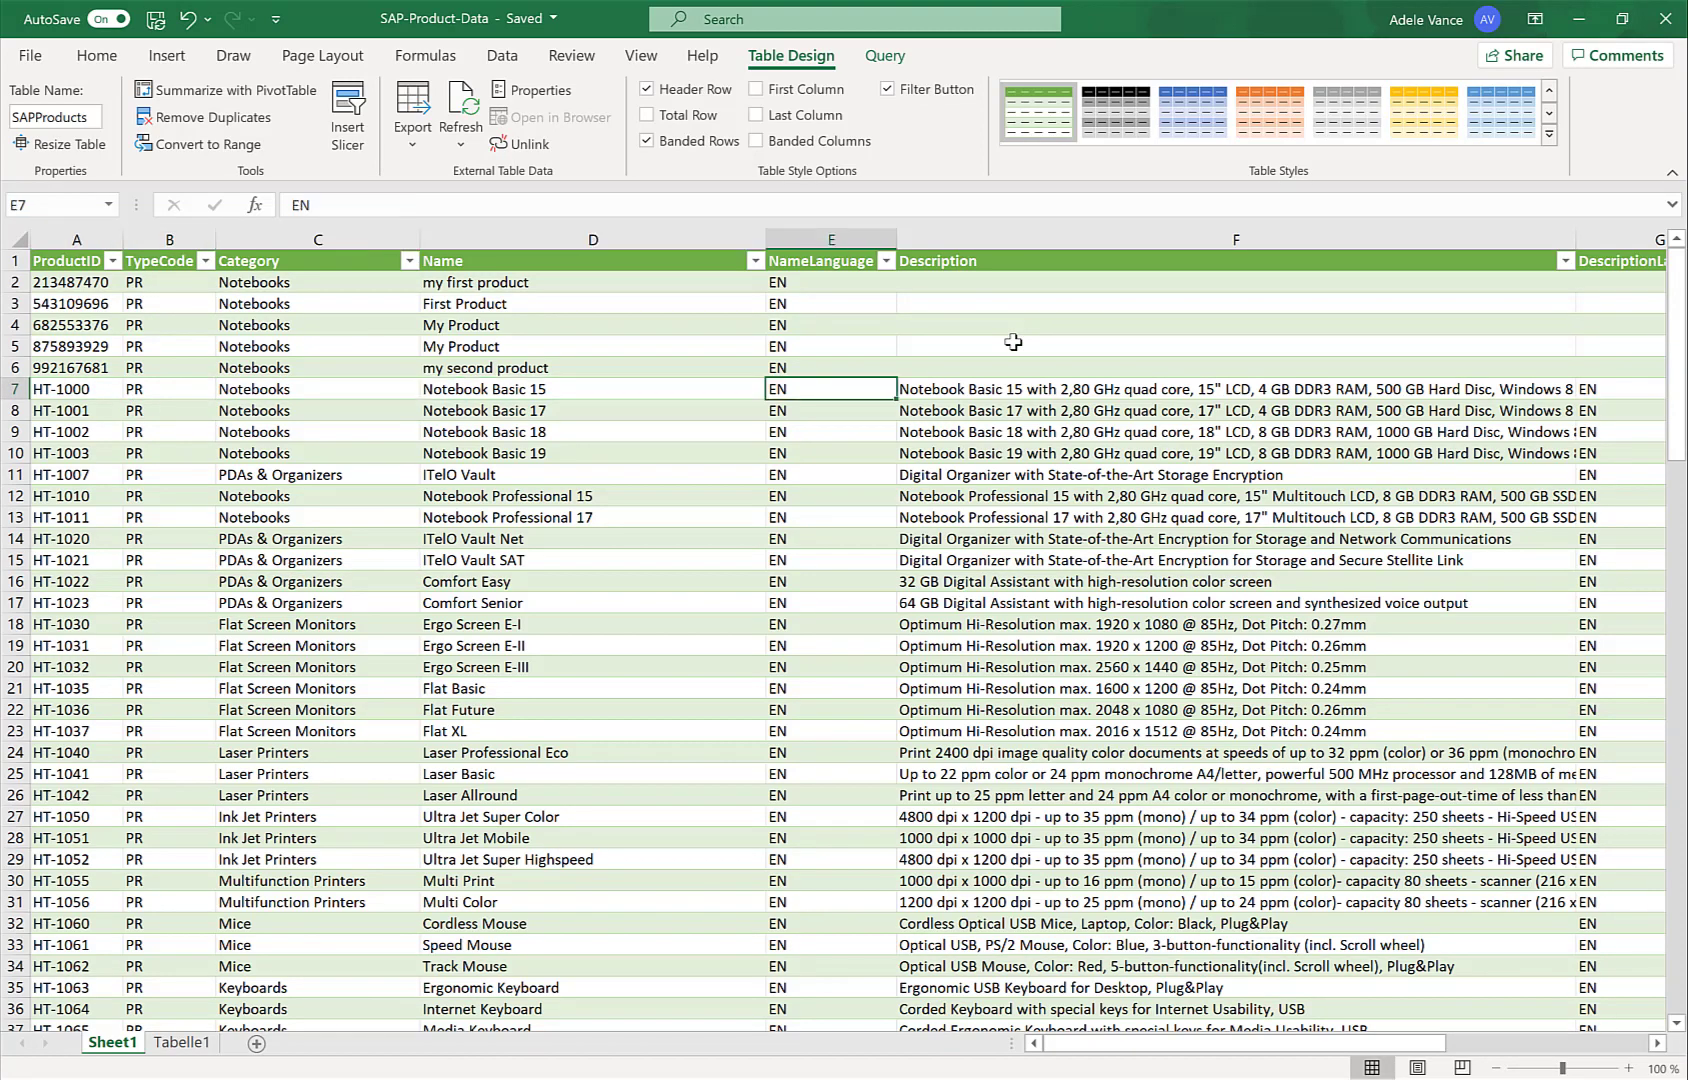
{"action": "key", "text": "Left"}
{"action": "key", "text": "Left"}
{"action": "key", "text": "Left"}
{"action": "key", "text": "Right"}
{"action": "key", "text": "Right"}
{"action": "key", "text": "Right"}
{"action": "key", "text": "Right"}
{"action": "key", "text": "Right"}
{"action": "key", "text": "Right"}
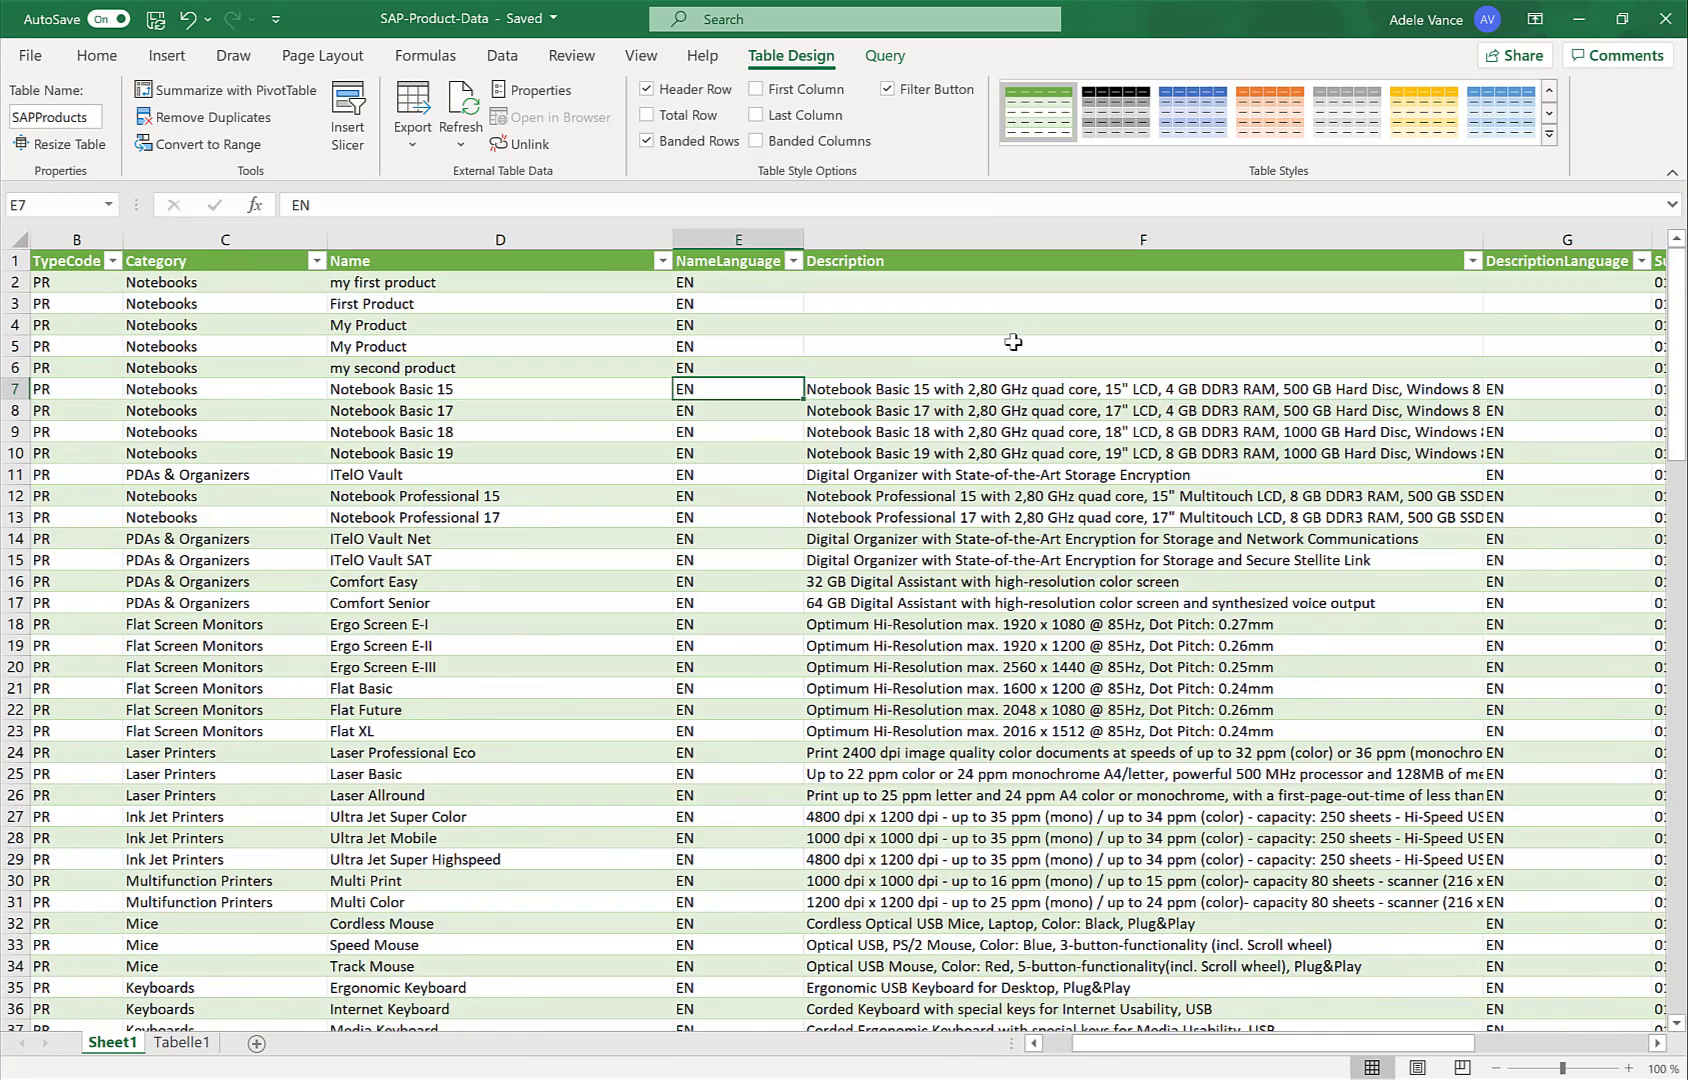
{"action": "key", "text": "Right"}
{"action": "key", "text": "Right"}
{"action": "key", "text": "Right"}
{"action": "key", "text": "Right"}
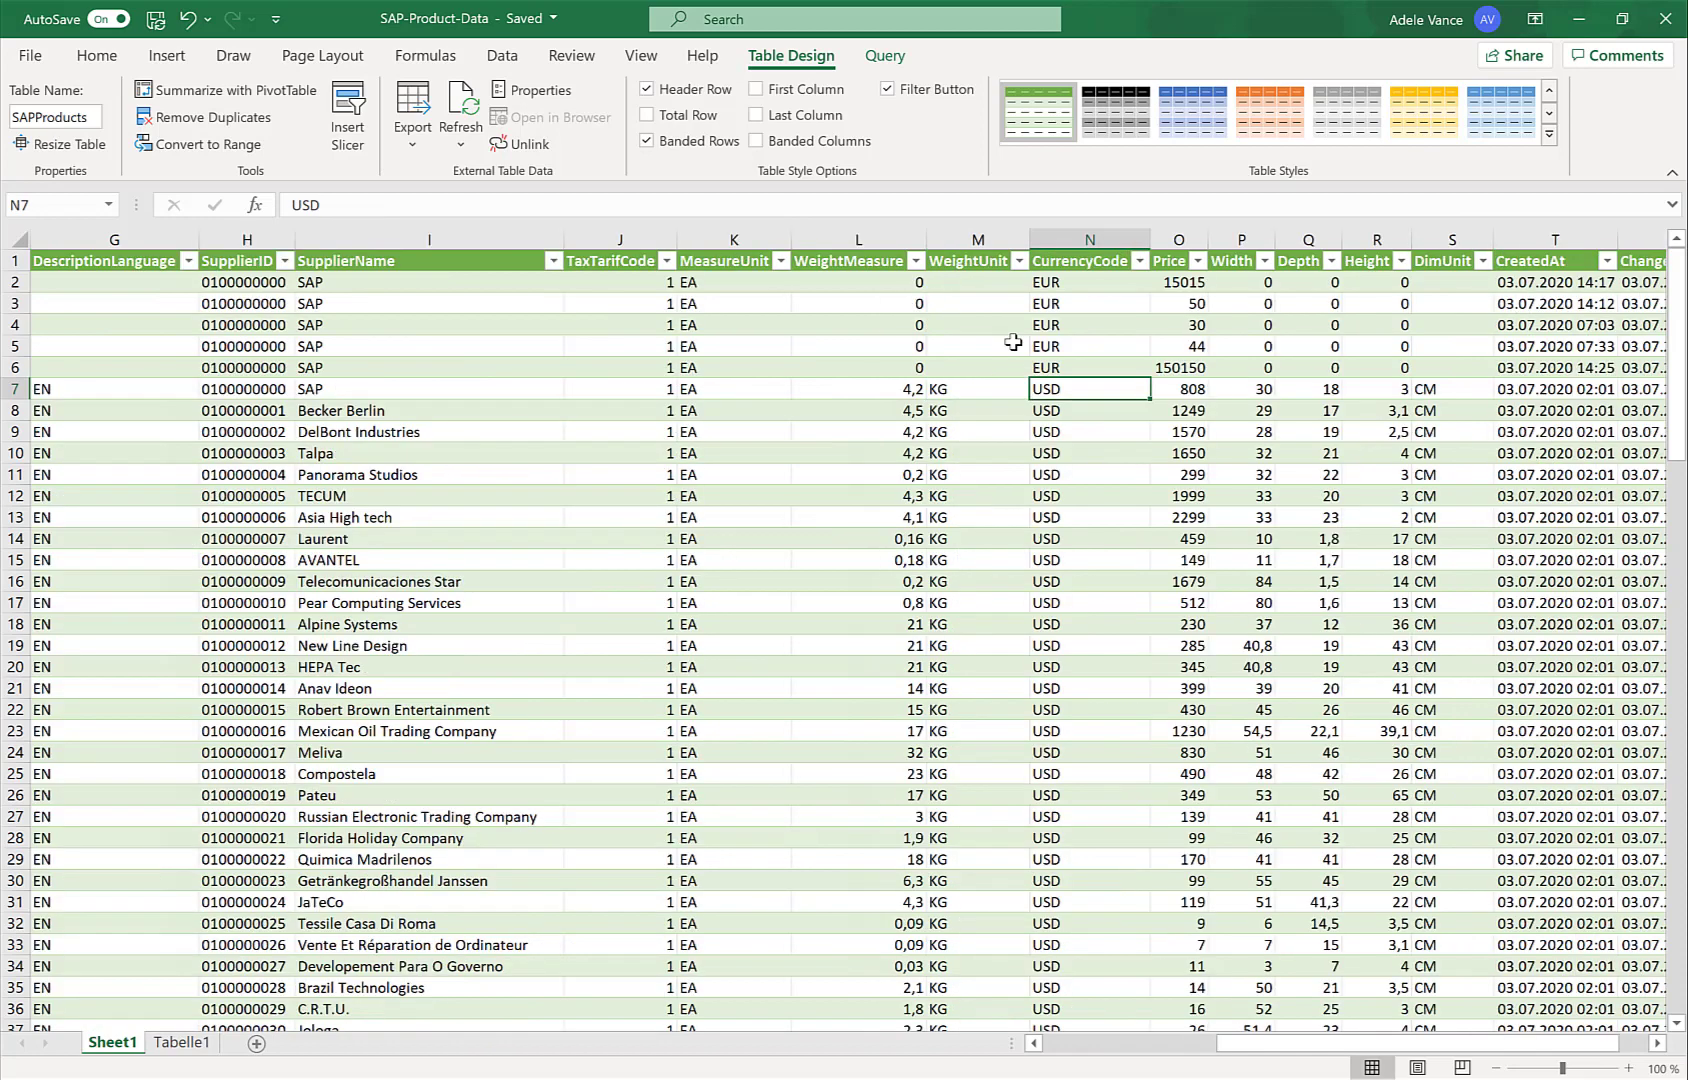
{"action": "key", "text": "Right"}
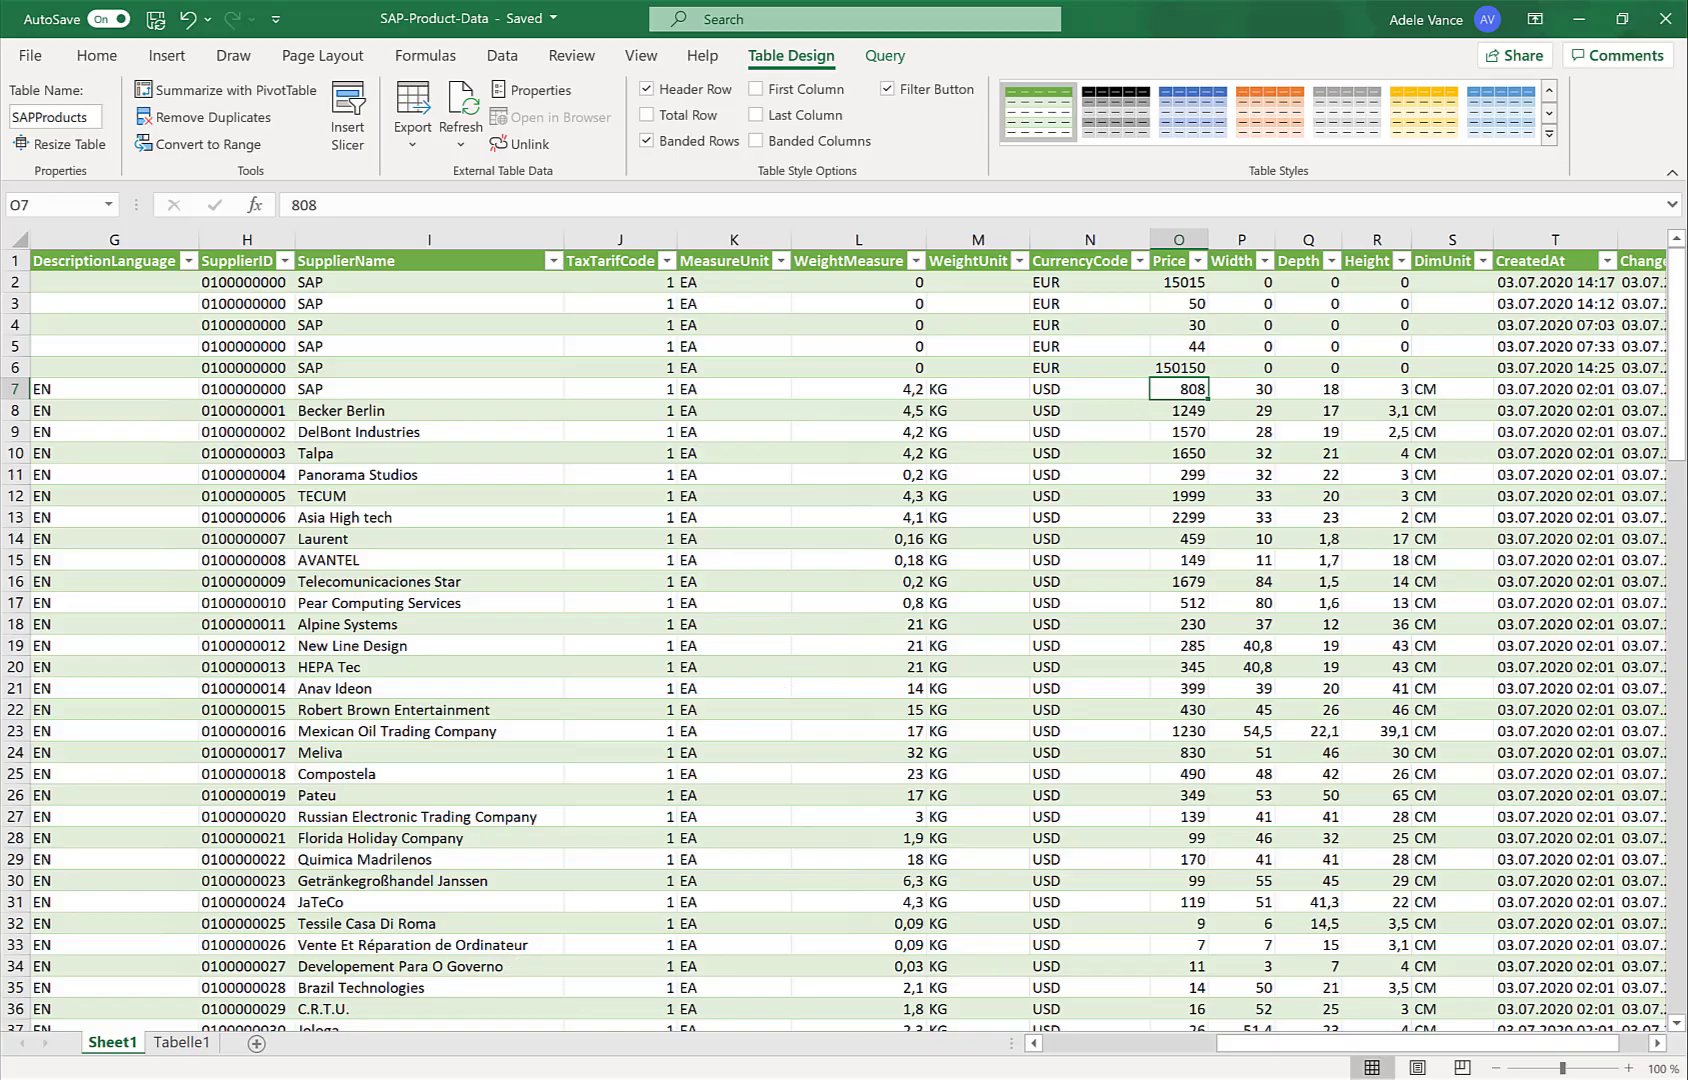
{"action": "key", "text": "alt+Tab"}
Step: Search Manage Products for HT-1000, showing Notebook Basic 15 at 808,00 USD, then return to Excel
{"action": "left_click", "coordinate": [112, 17]}
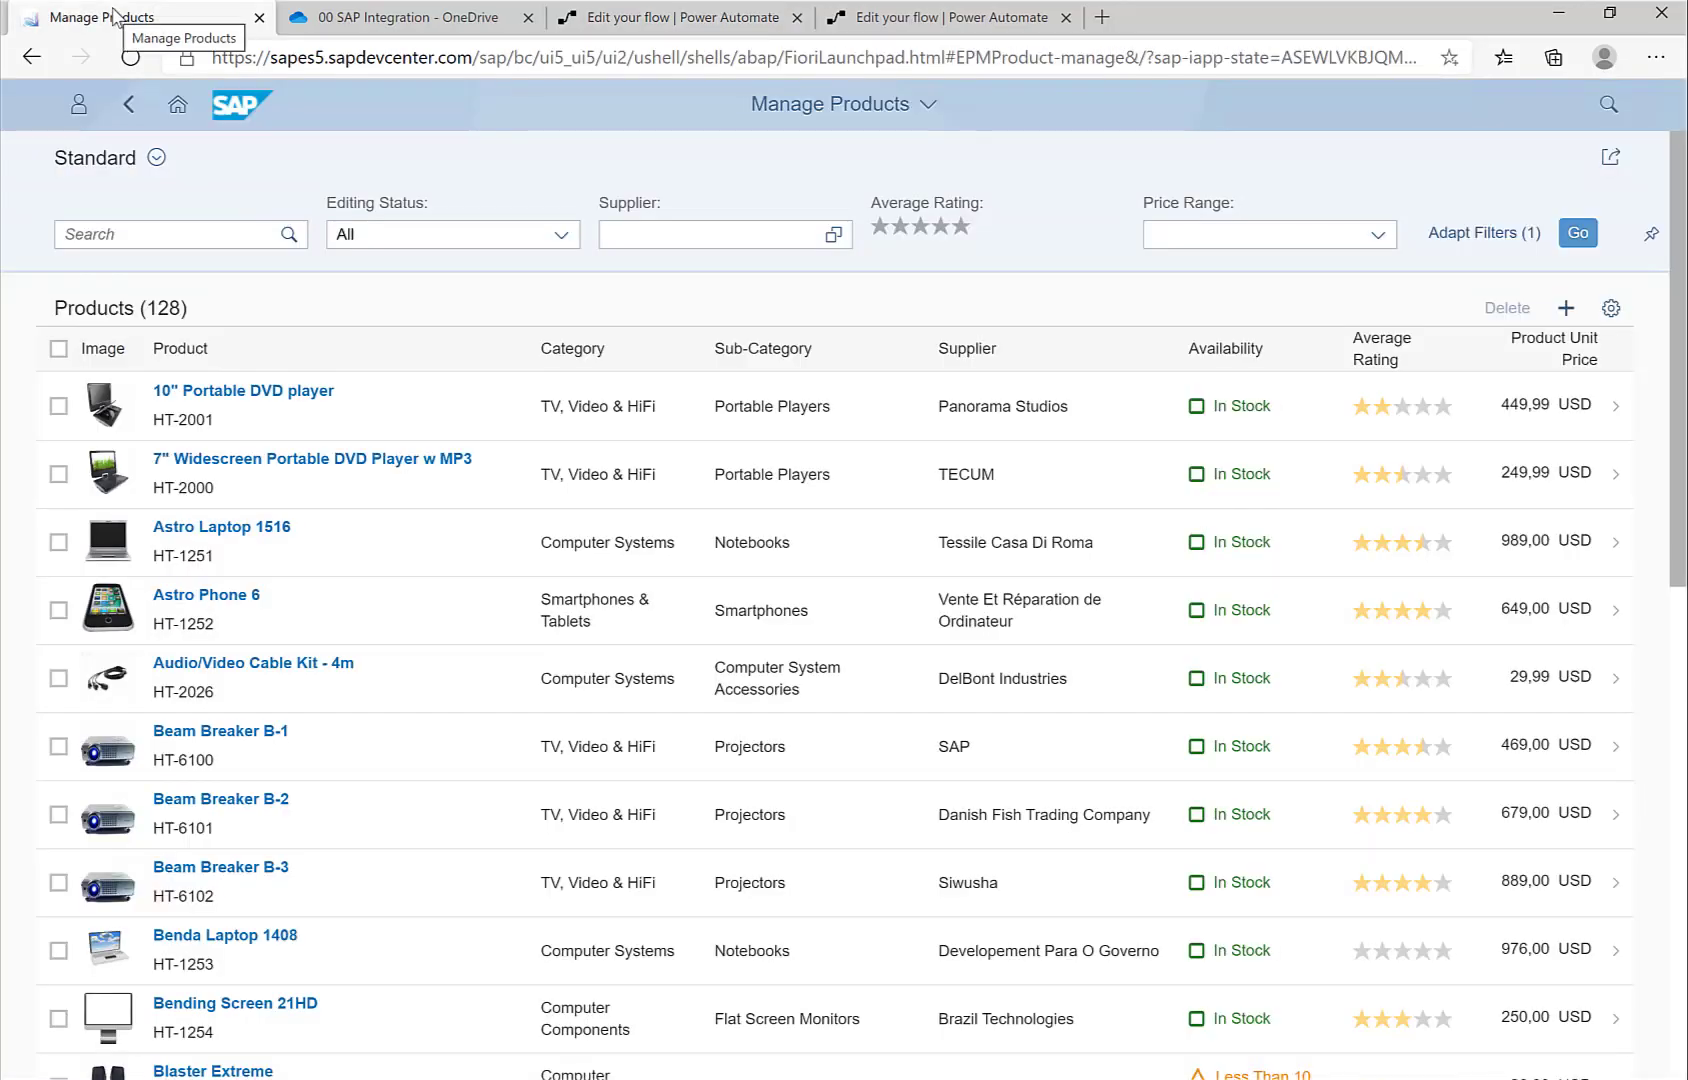
{"action": "left_click", "coordinate": [174, 234]}
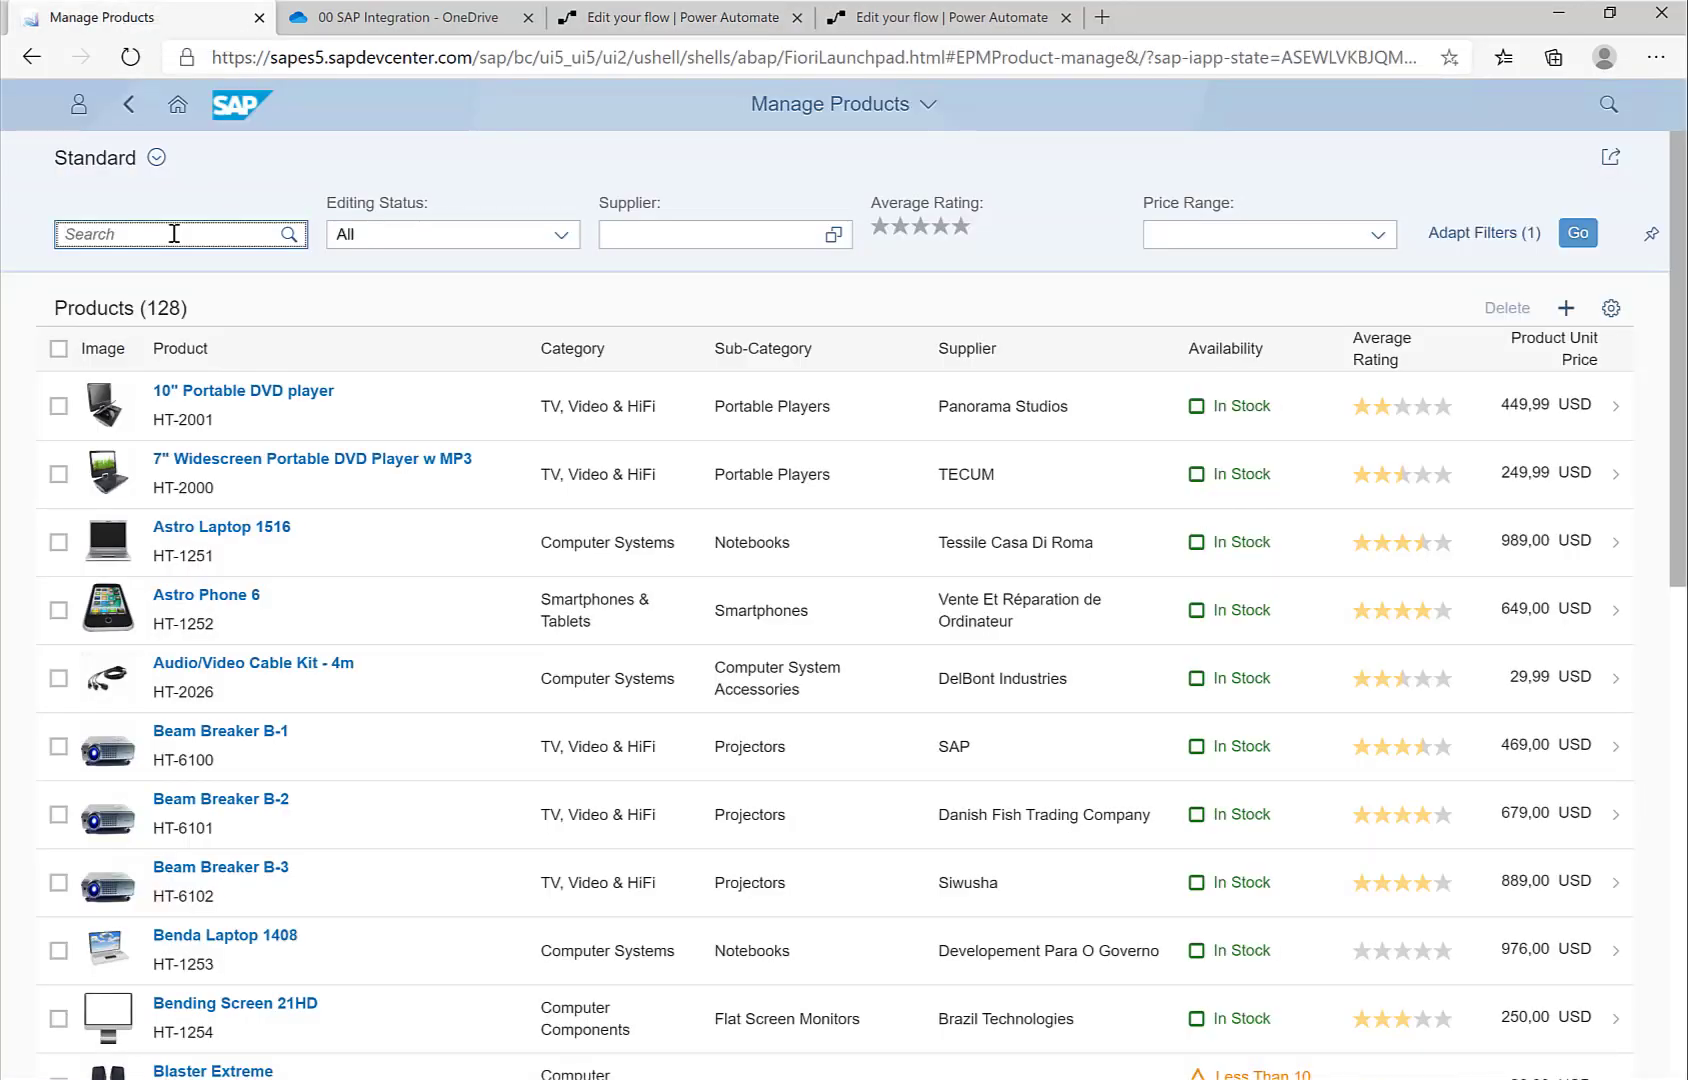
{"action": "type", "text": "HT-1000"}
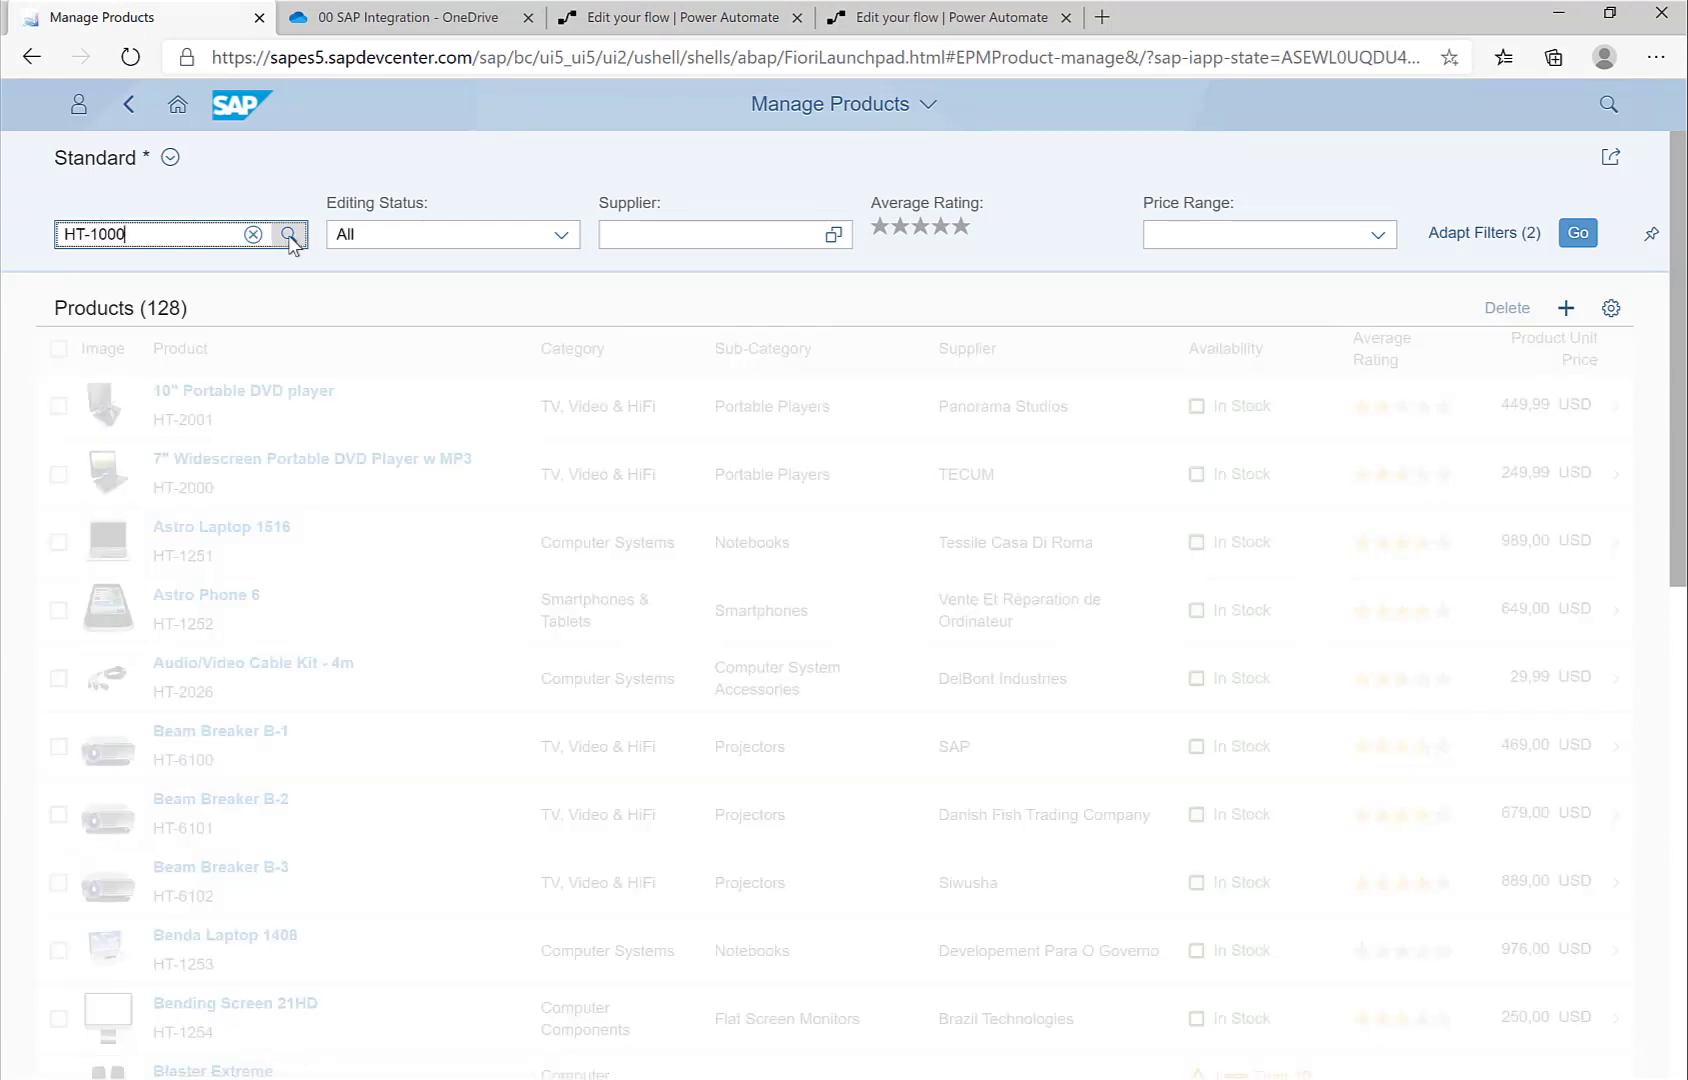
{"action": "left_click", "coordinate": [288, 235]}
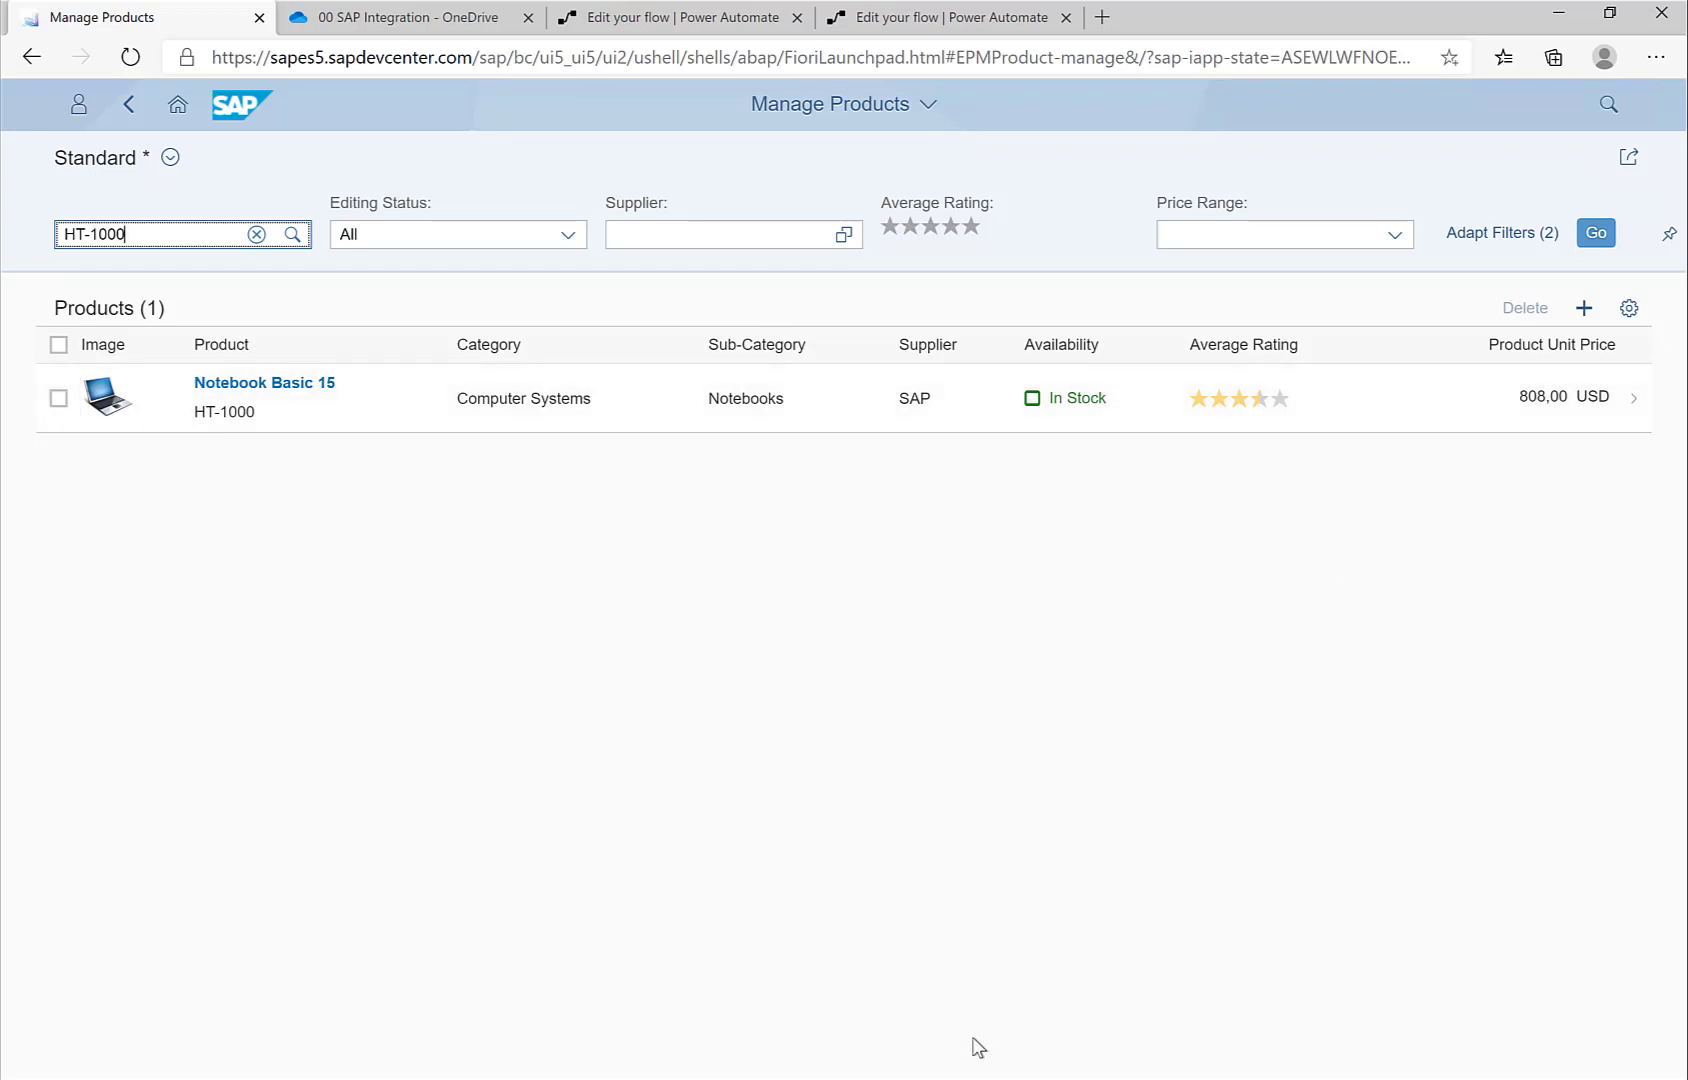
{"action": "key", "text": "alt+Tab"}
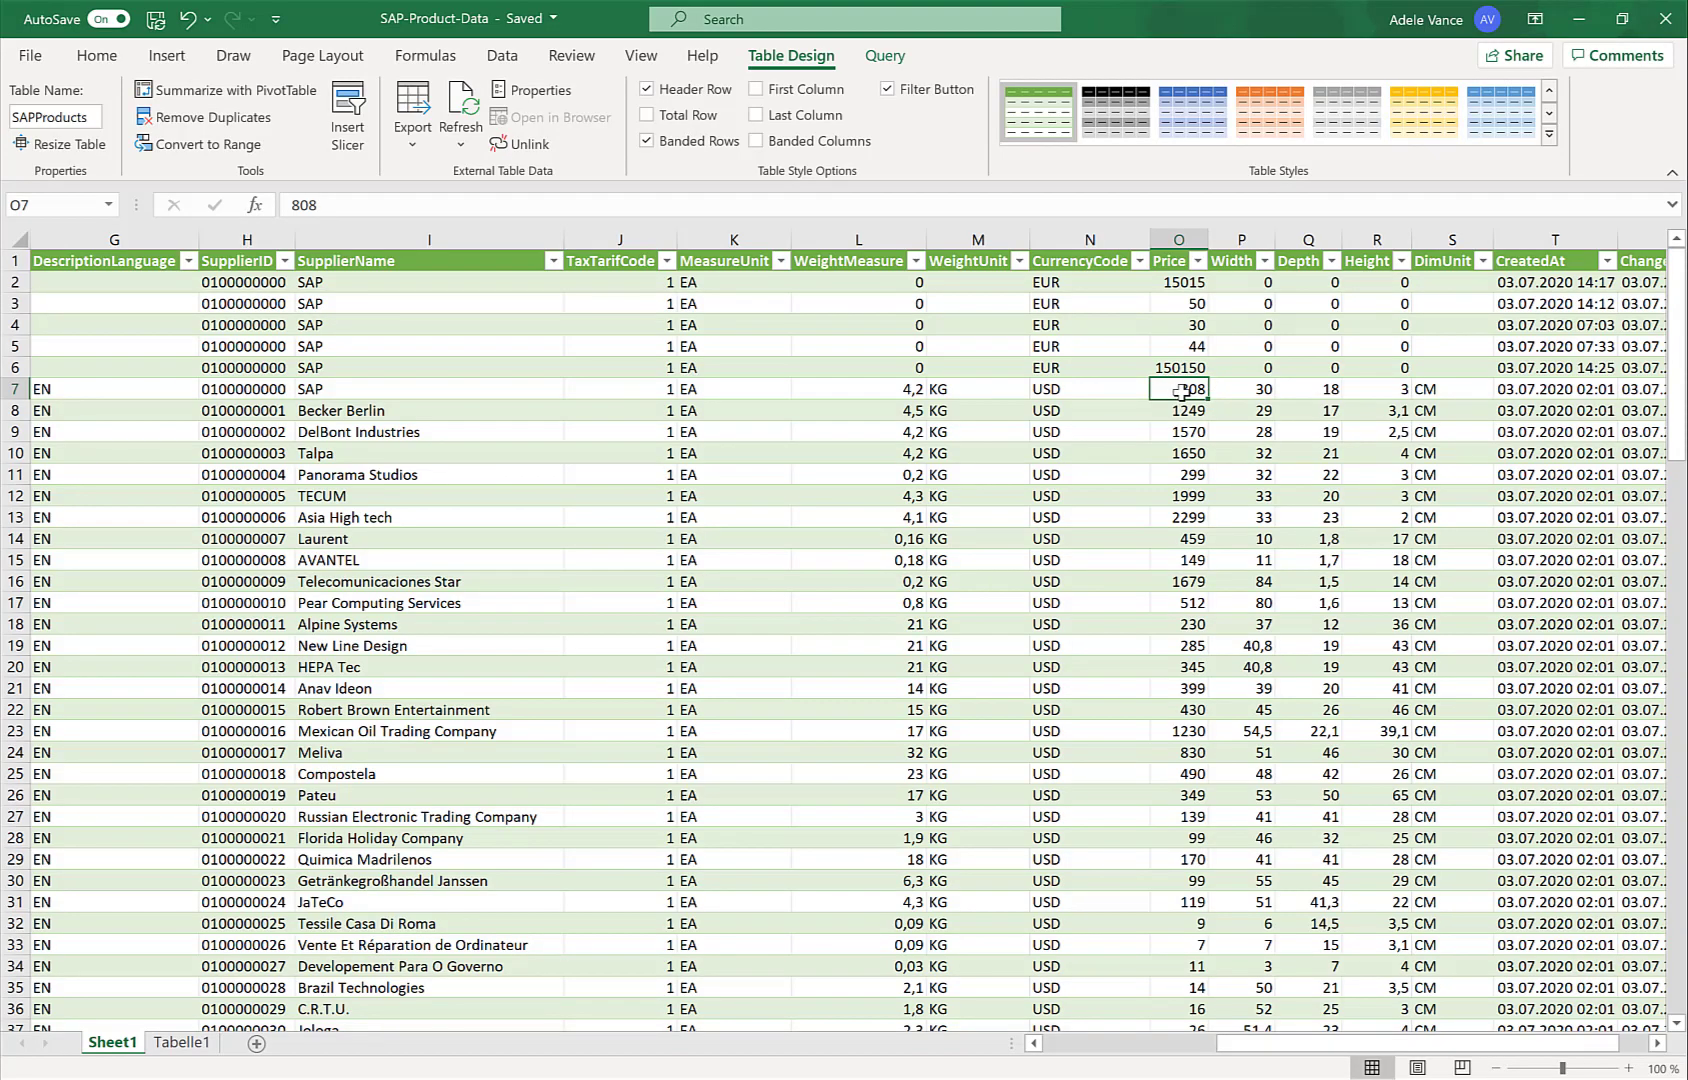
Step: Change HT-1000's price in cell O7 from 808 to 900 and move to N7
{"action": "type", "text": "8"}
{"action": "type", "text": "00"}
{"action": "key", "text": "Return"}
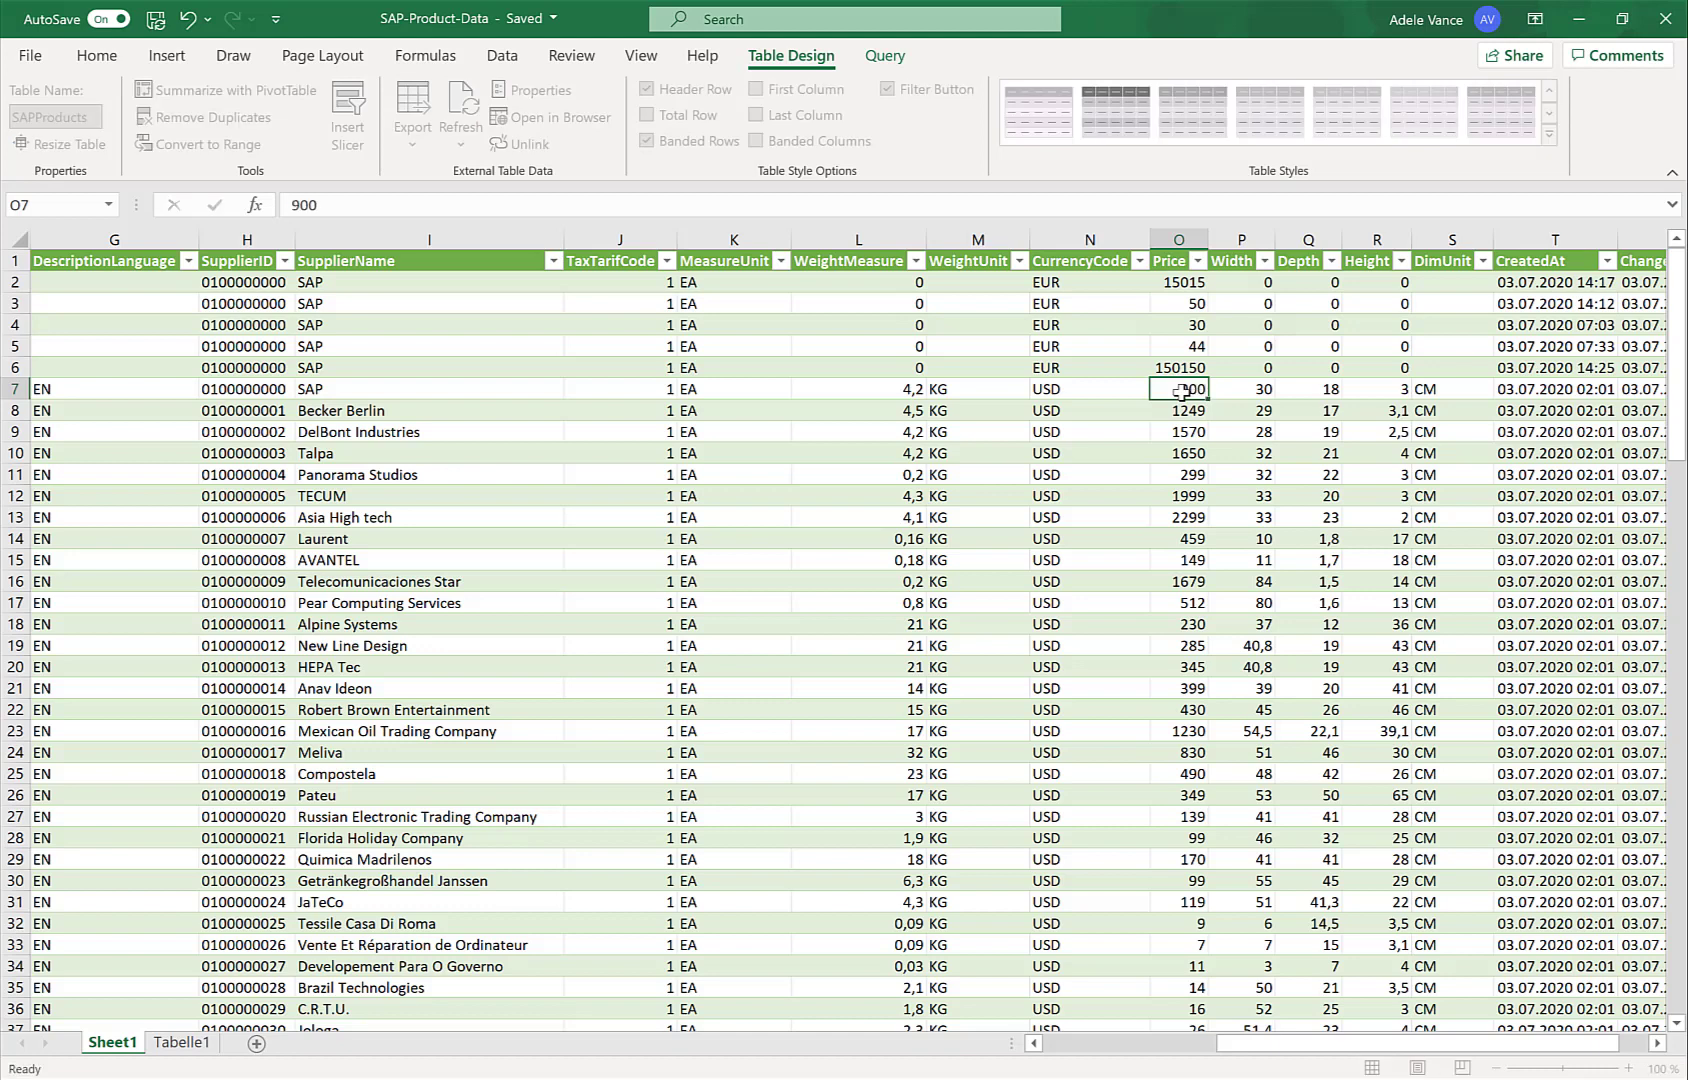
{"action": "left_click", "coordinate": [1141, 391]}
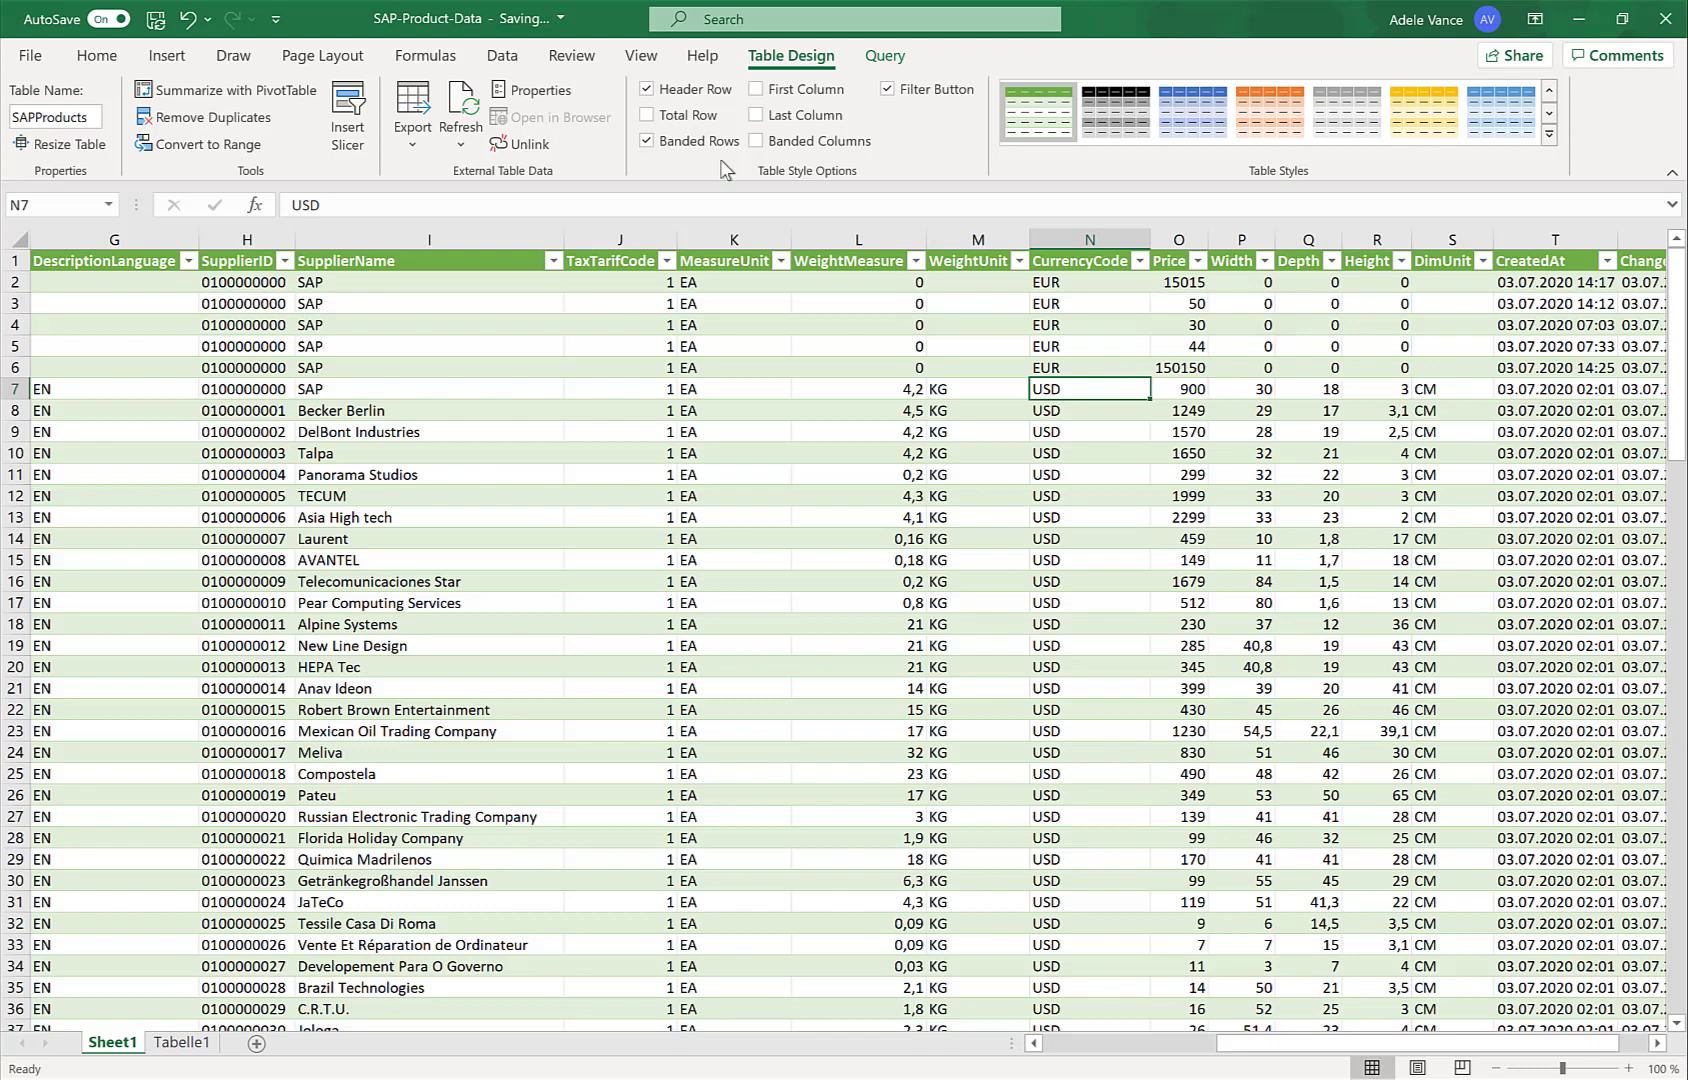
{"action": "left_click", "coordinate": [503, 58]}
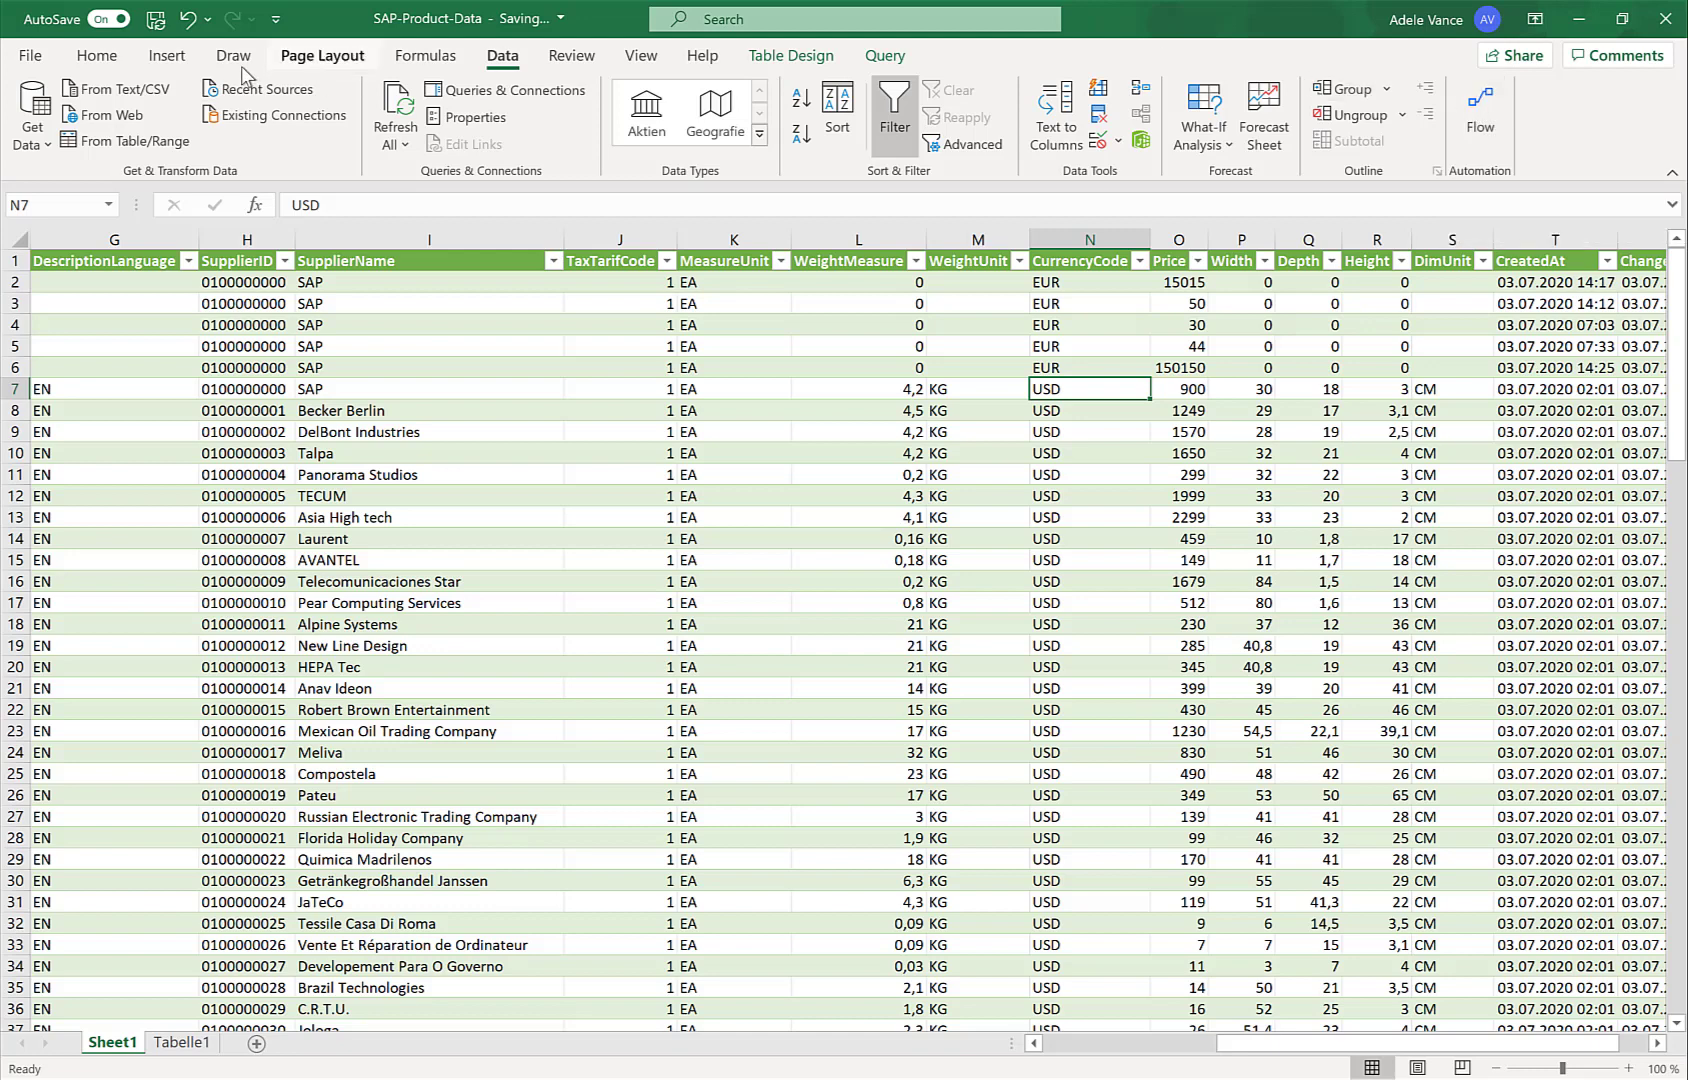
Step: Search the Office Add-ins store for 'power automate', close it without adding anything, and return to the Data commands
{"action": "left_click", "coordinate": [167, 55]}
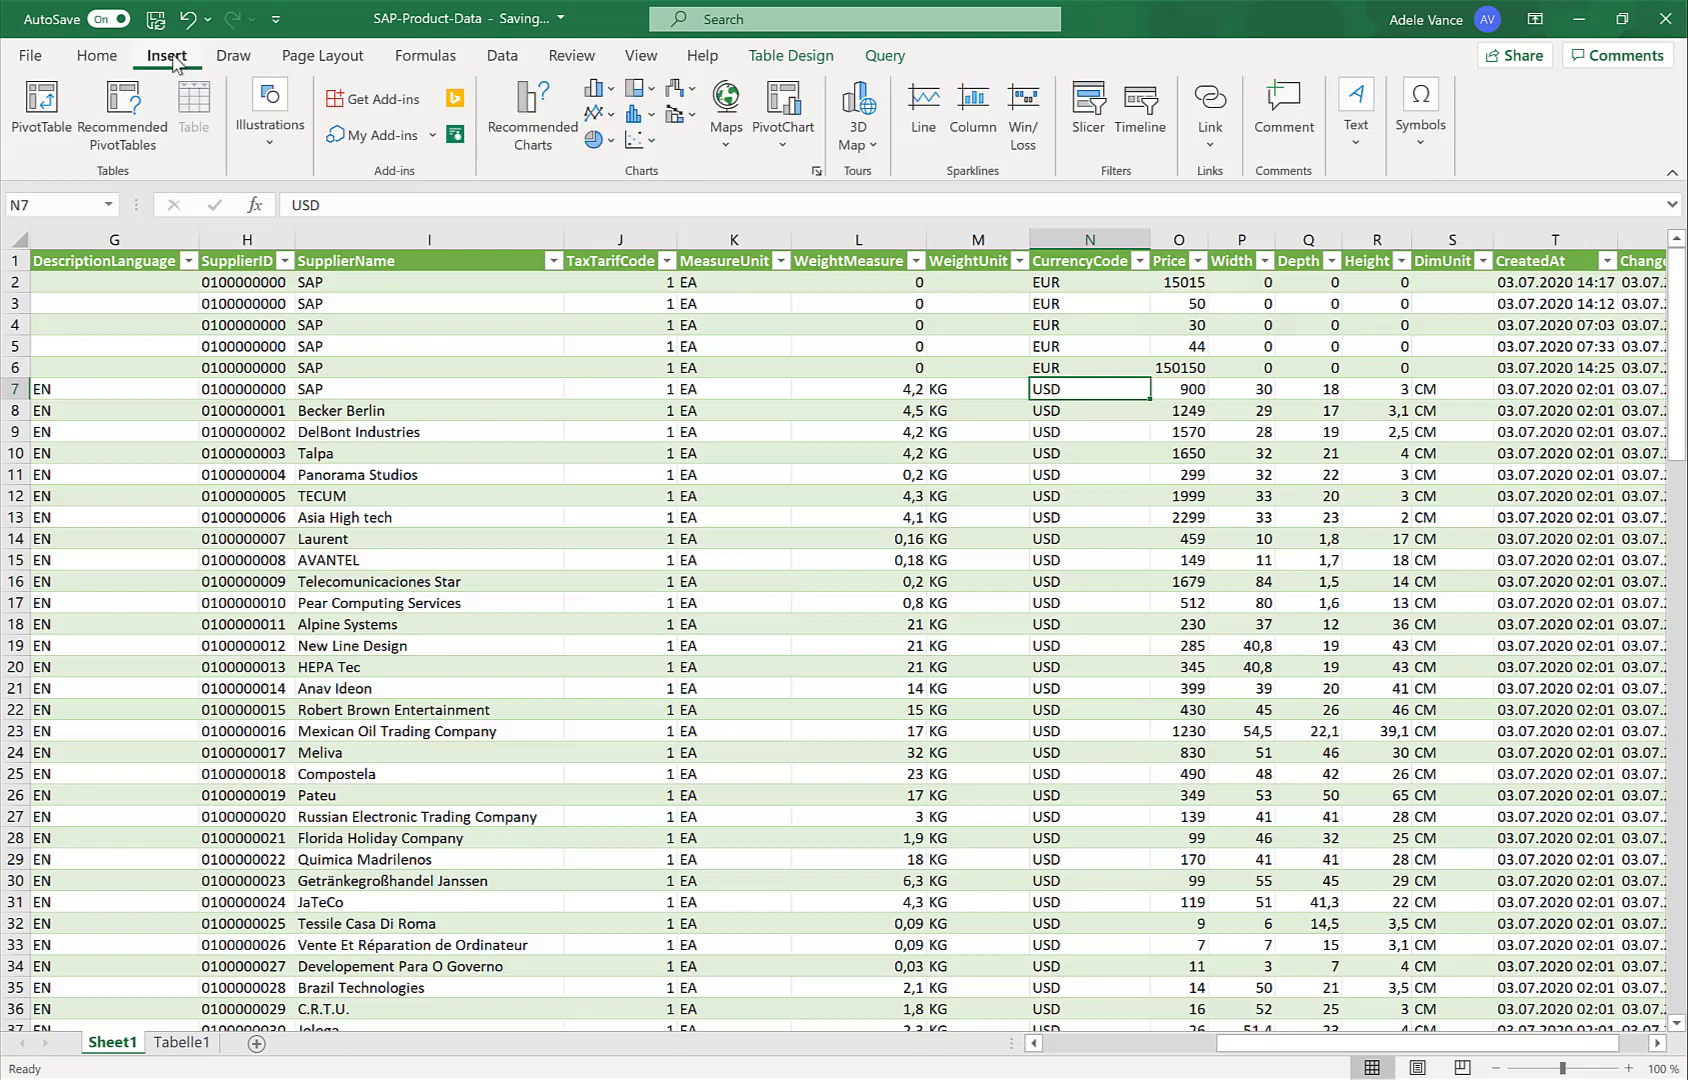
{"action": "left_click", "coordinate": [385, 100]}
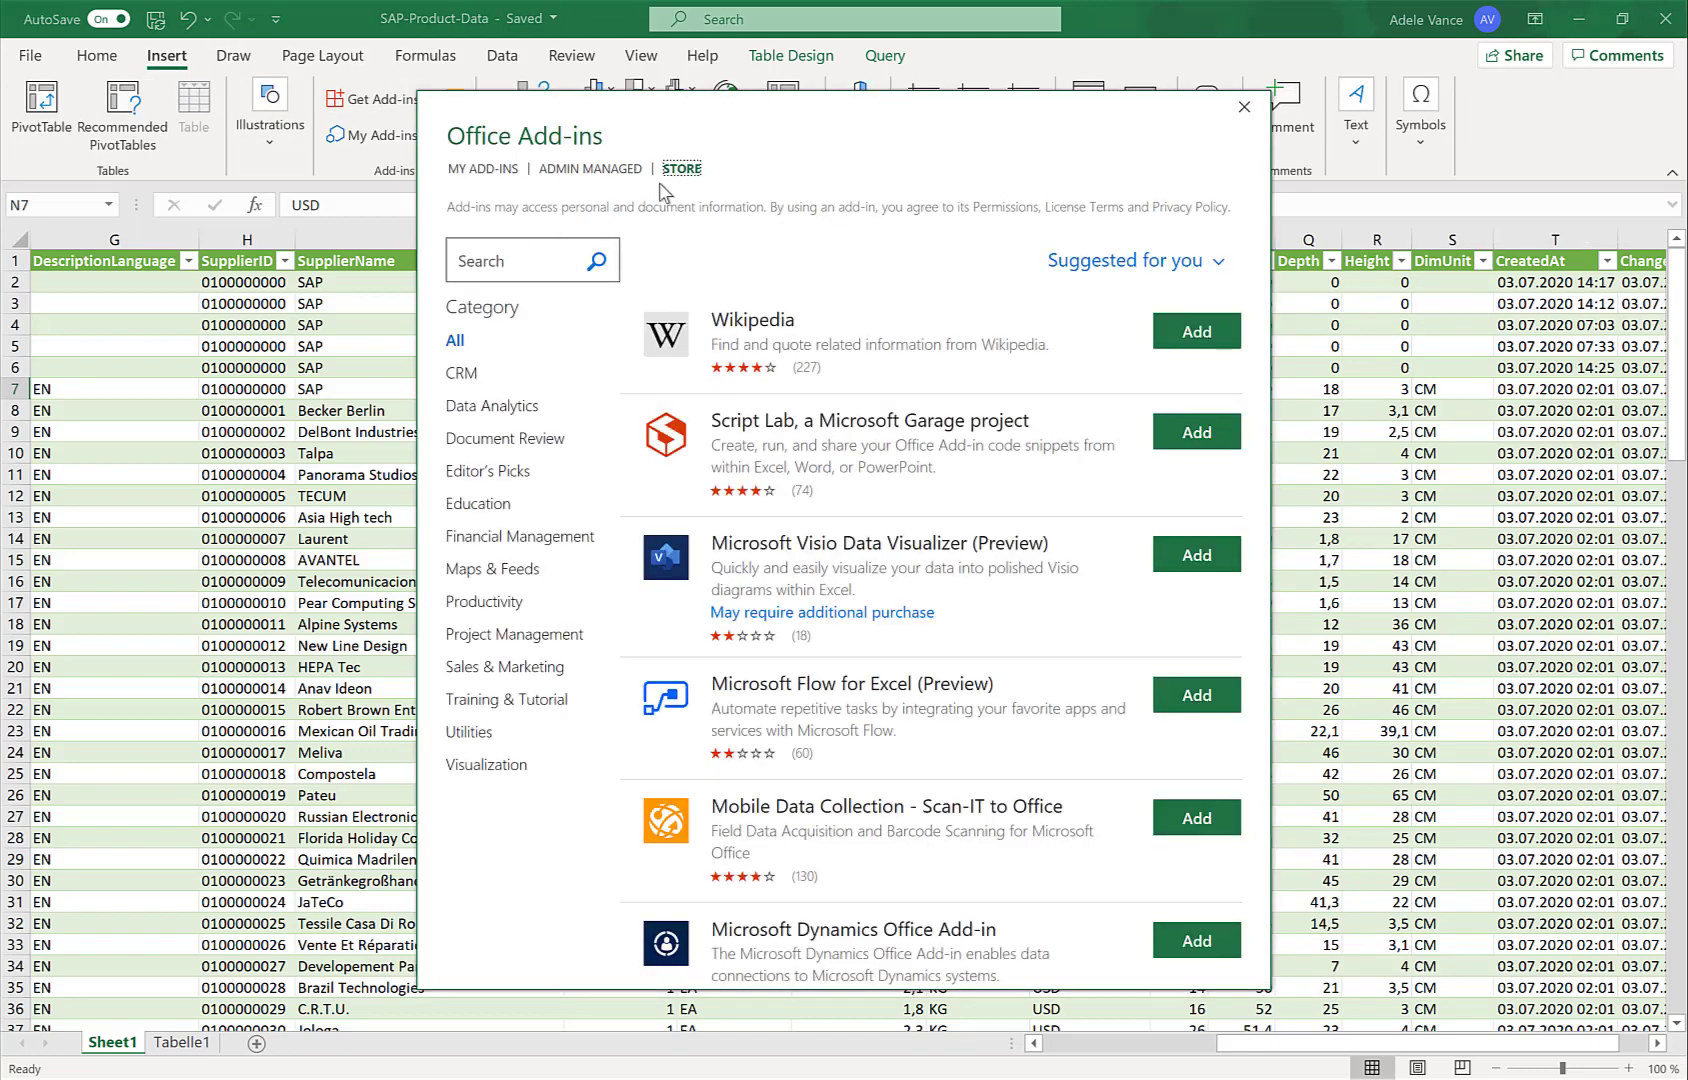
{"action": "left_click", "coordinate": [497, 268]}
{"action": "type", "text": "power"}
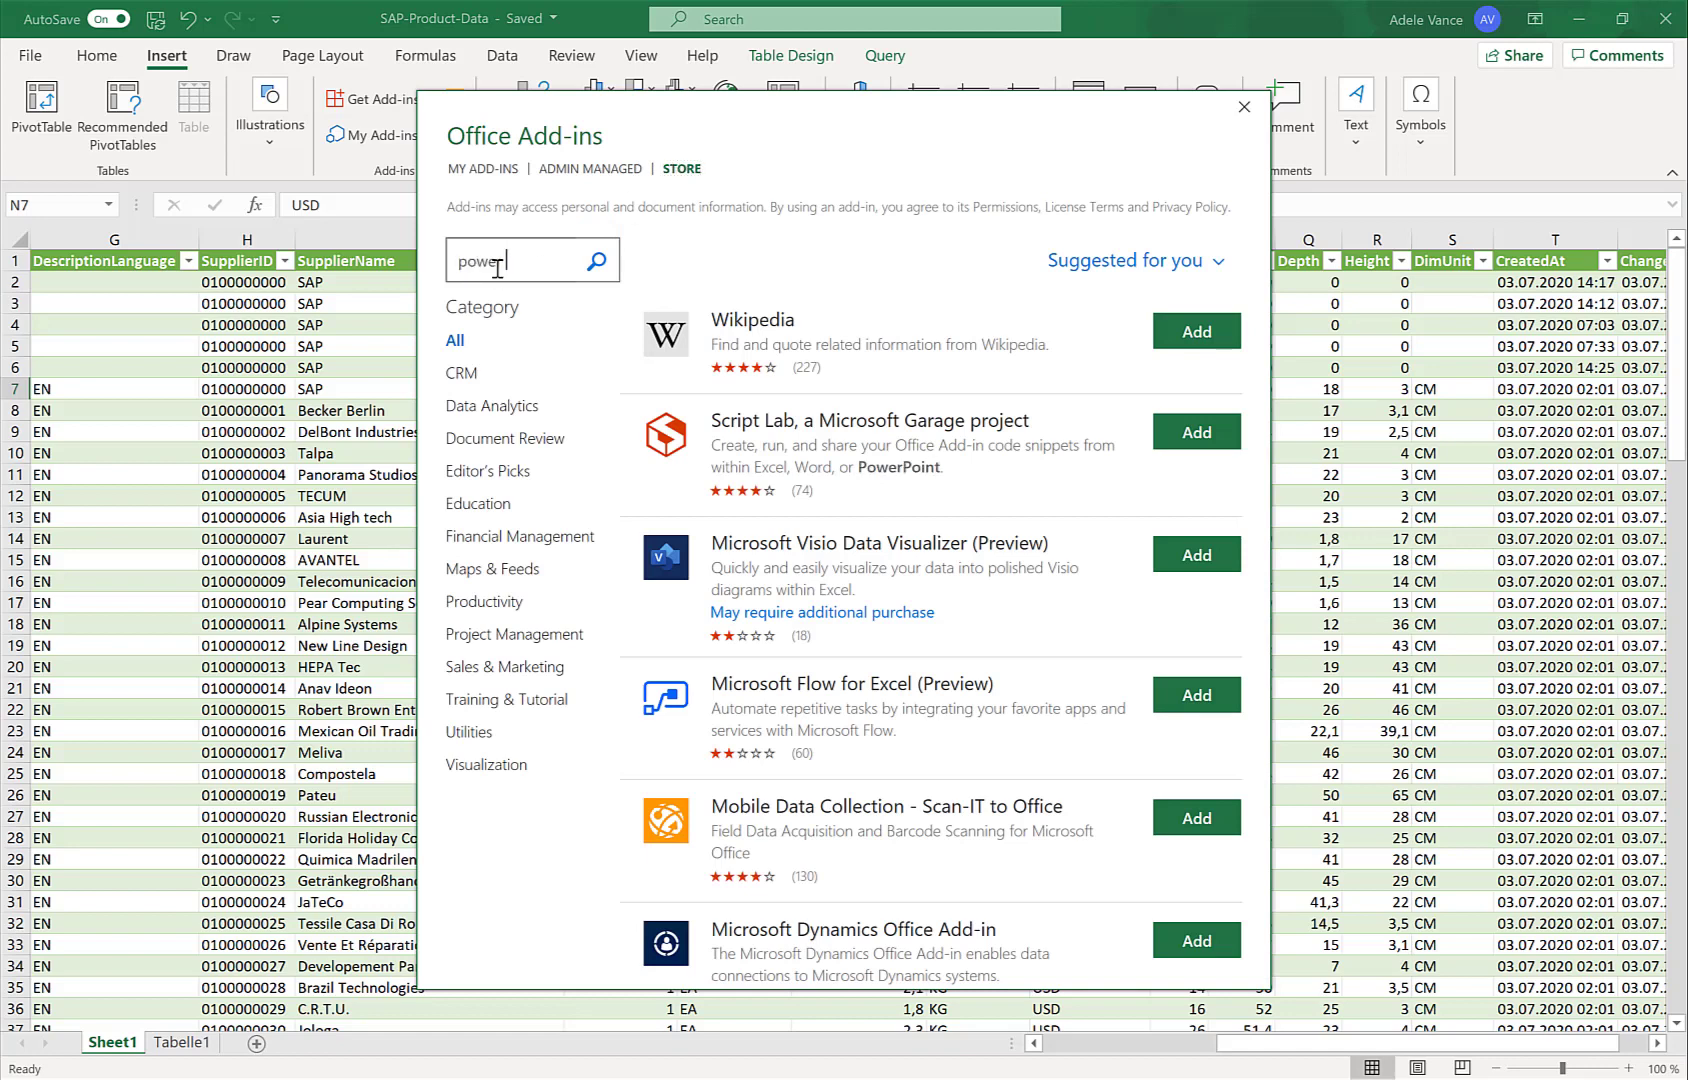
{"action": "type", "text": " automate"}
{"action": "key", "text": "Return"}
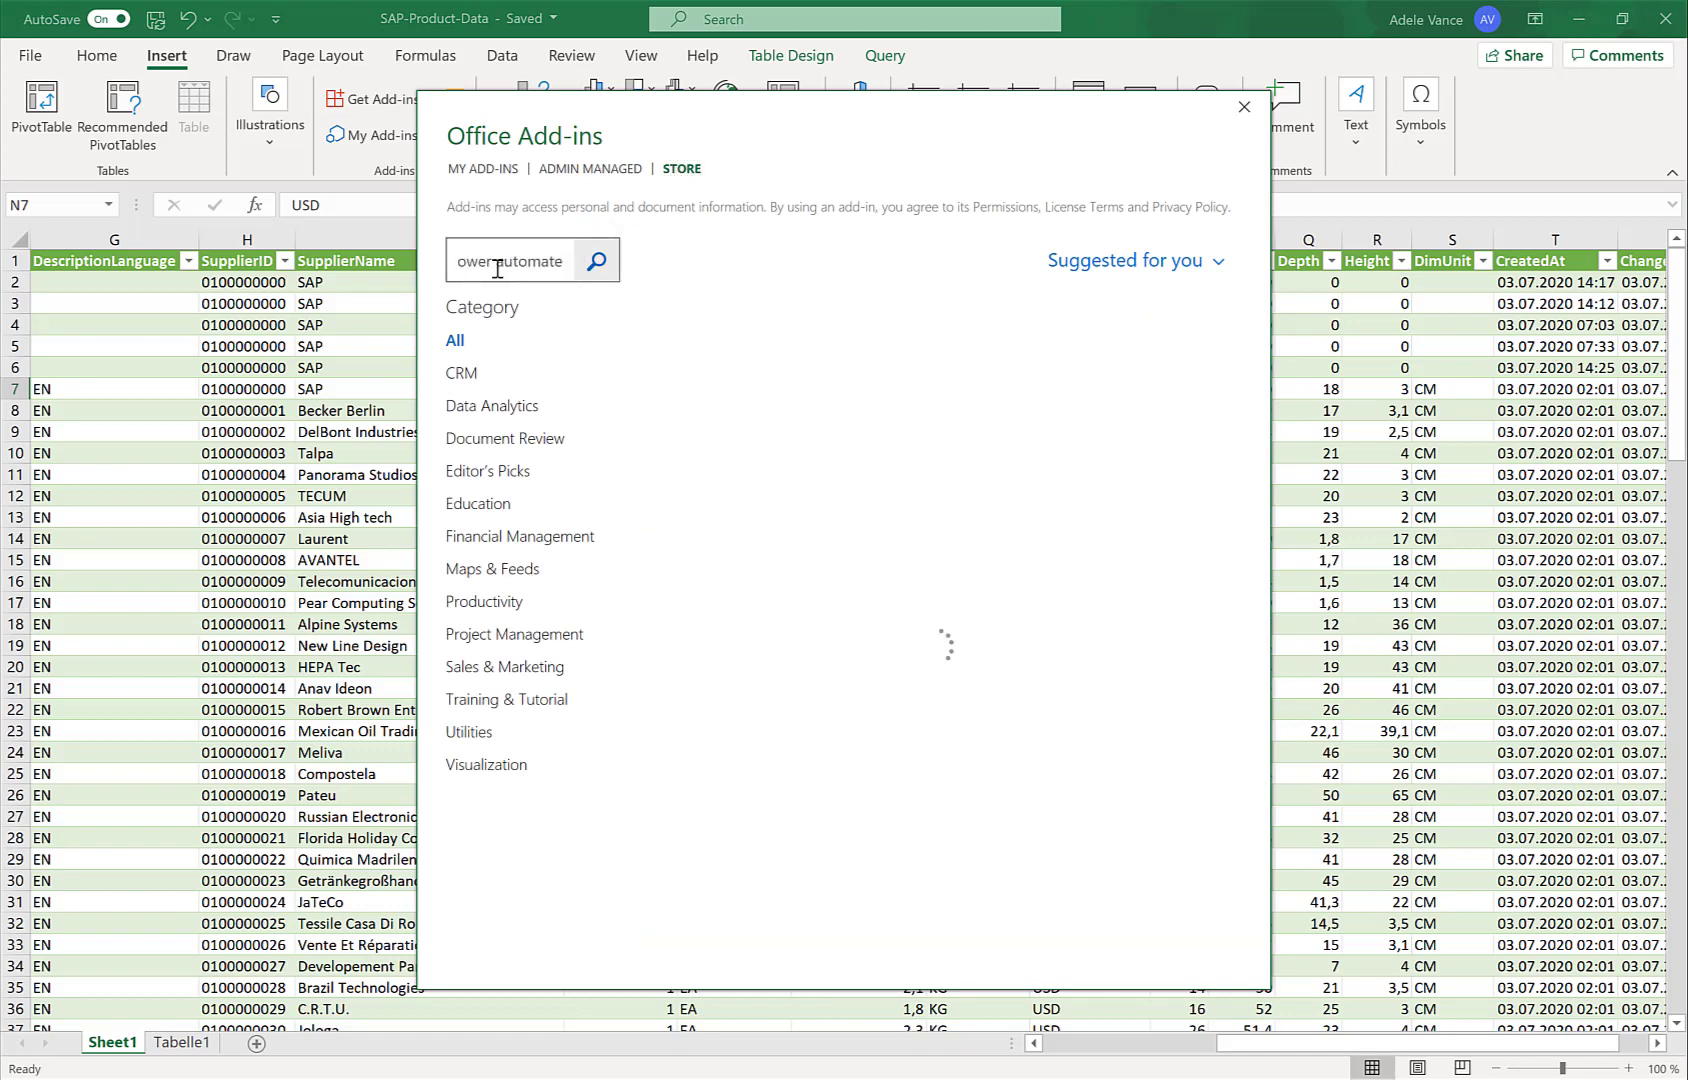
{"action": "left_click", "coordinate": [597, 262]}
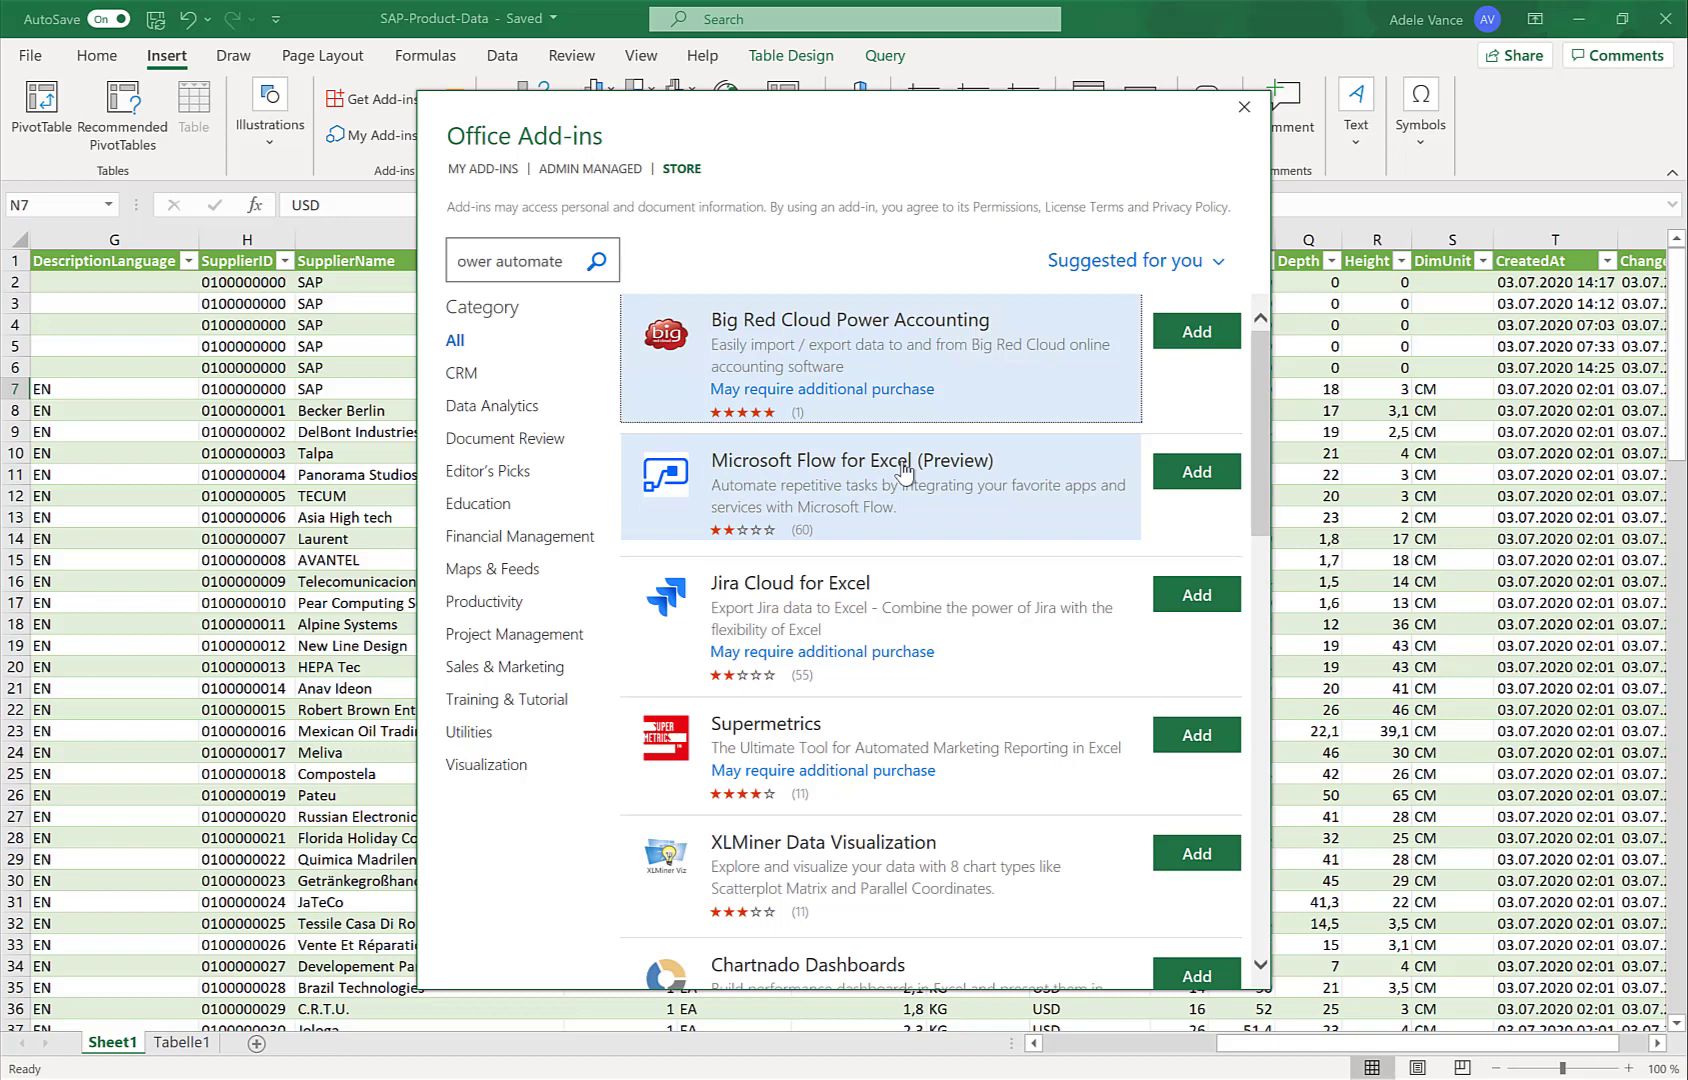
{"action": "left_click", "coordinate": [1244, 107]}
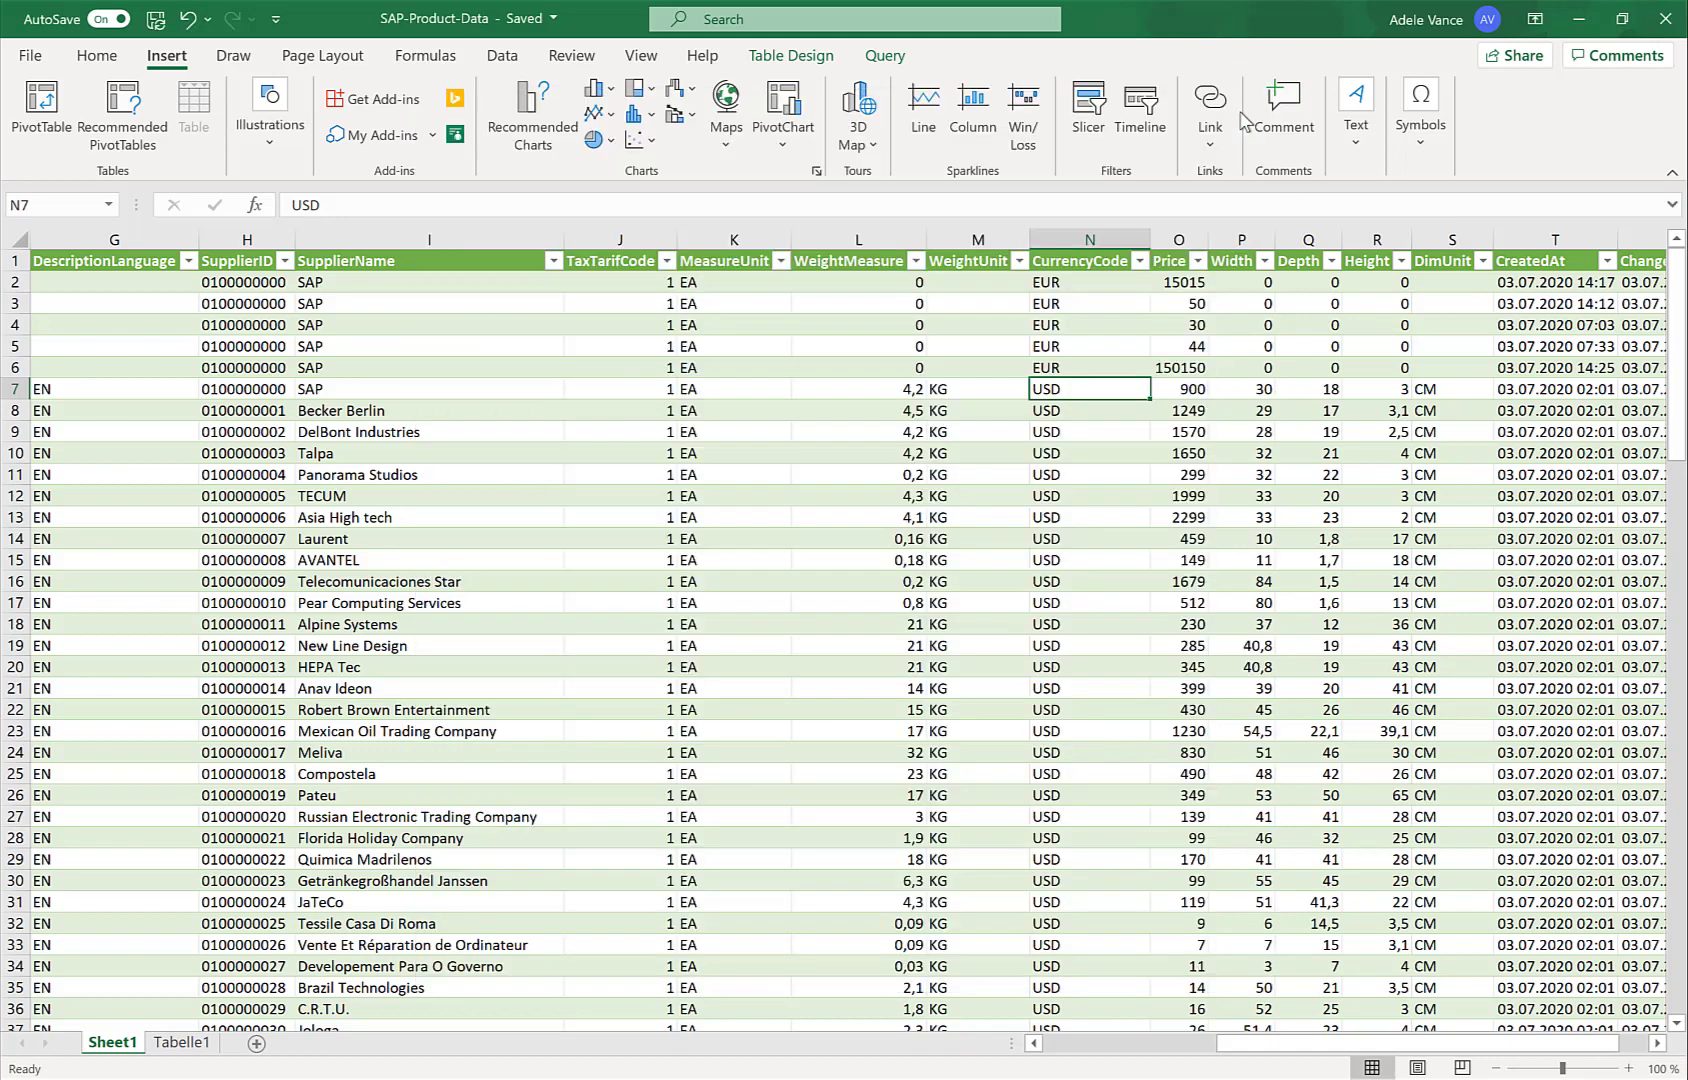
{"action": "left_click", "coordinate": [502, 55]}
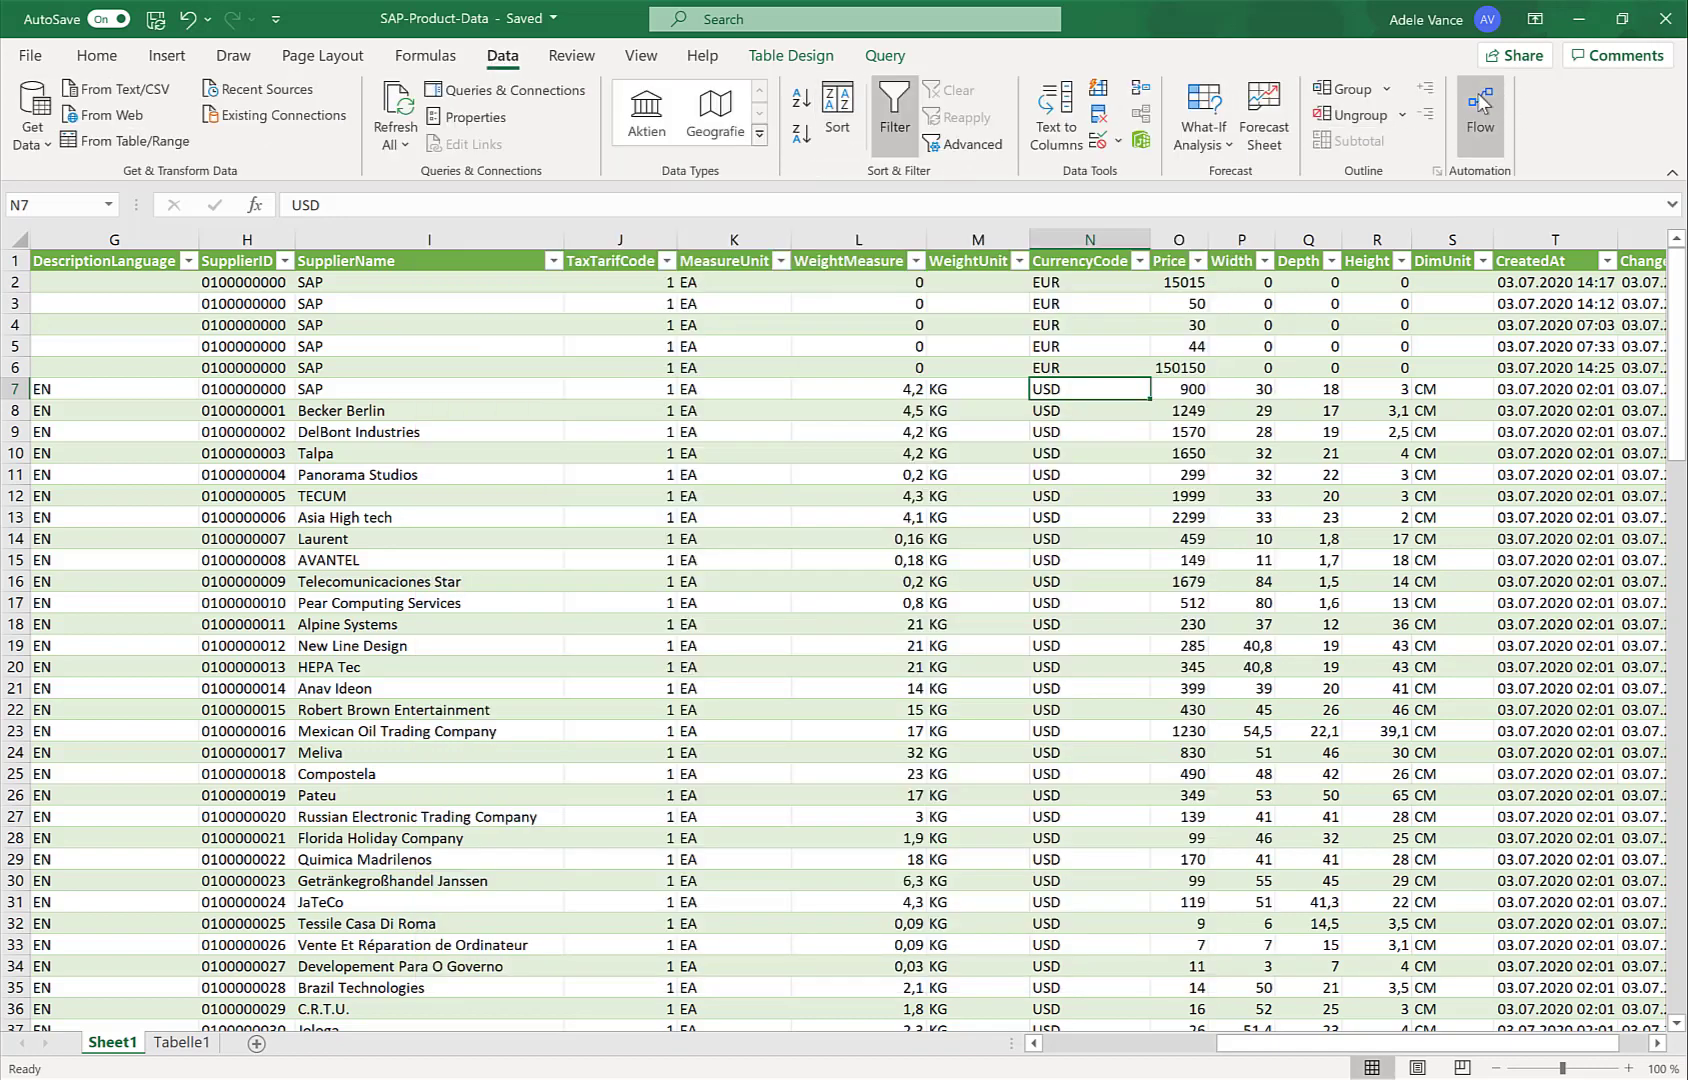
Step: Open Flow and sign in to Power Automate with the work account and its password
{"action": "left_click", "coordinate": [1484, 102]}
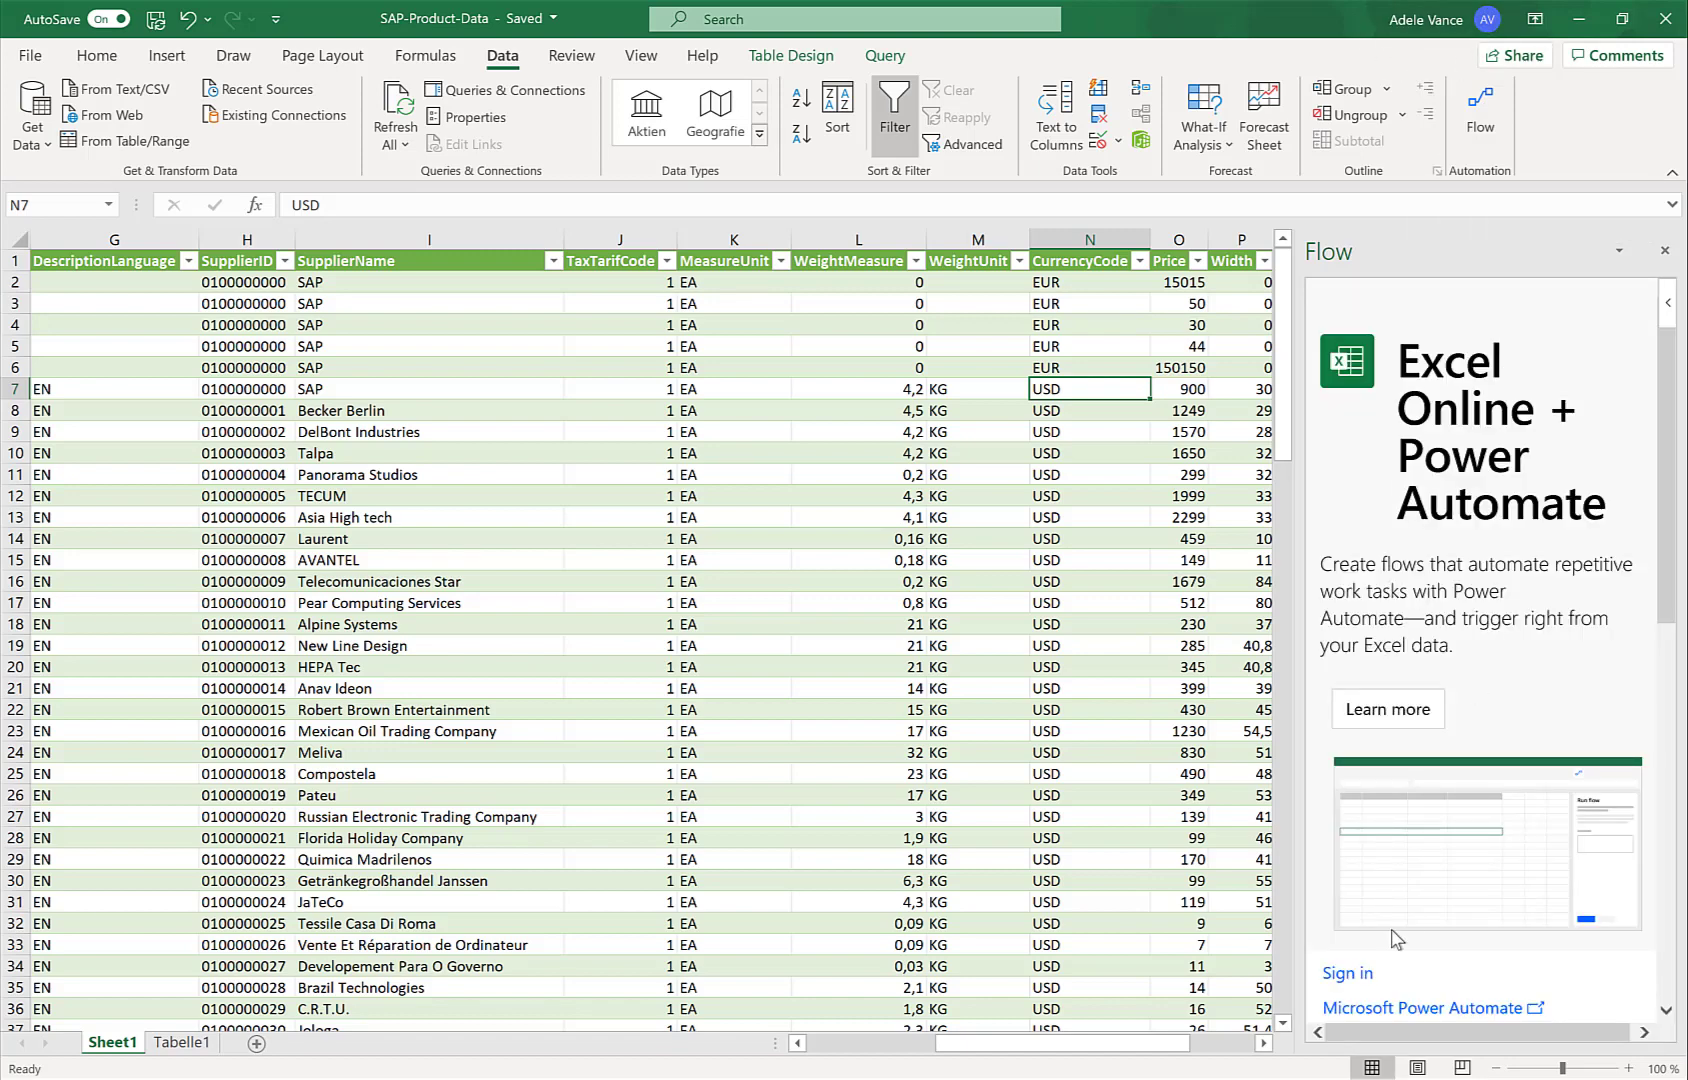
{"action": "left_click", "coordinate": [1347, 974]}
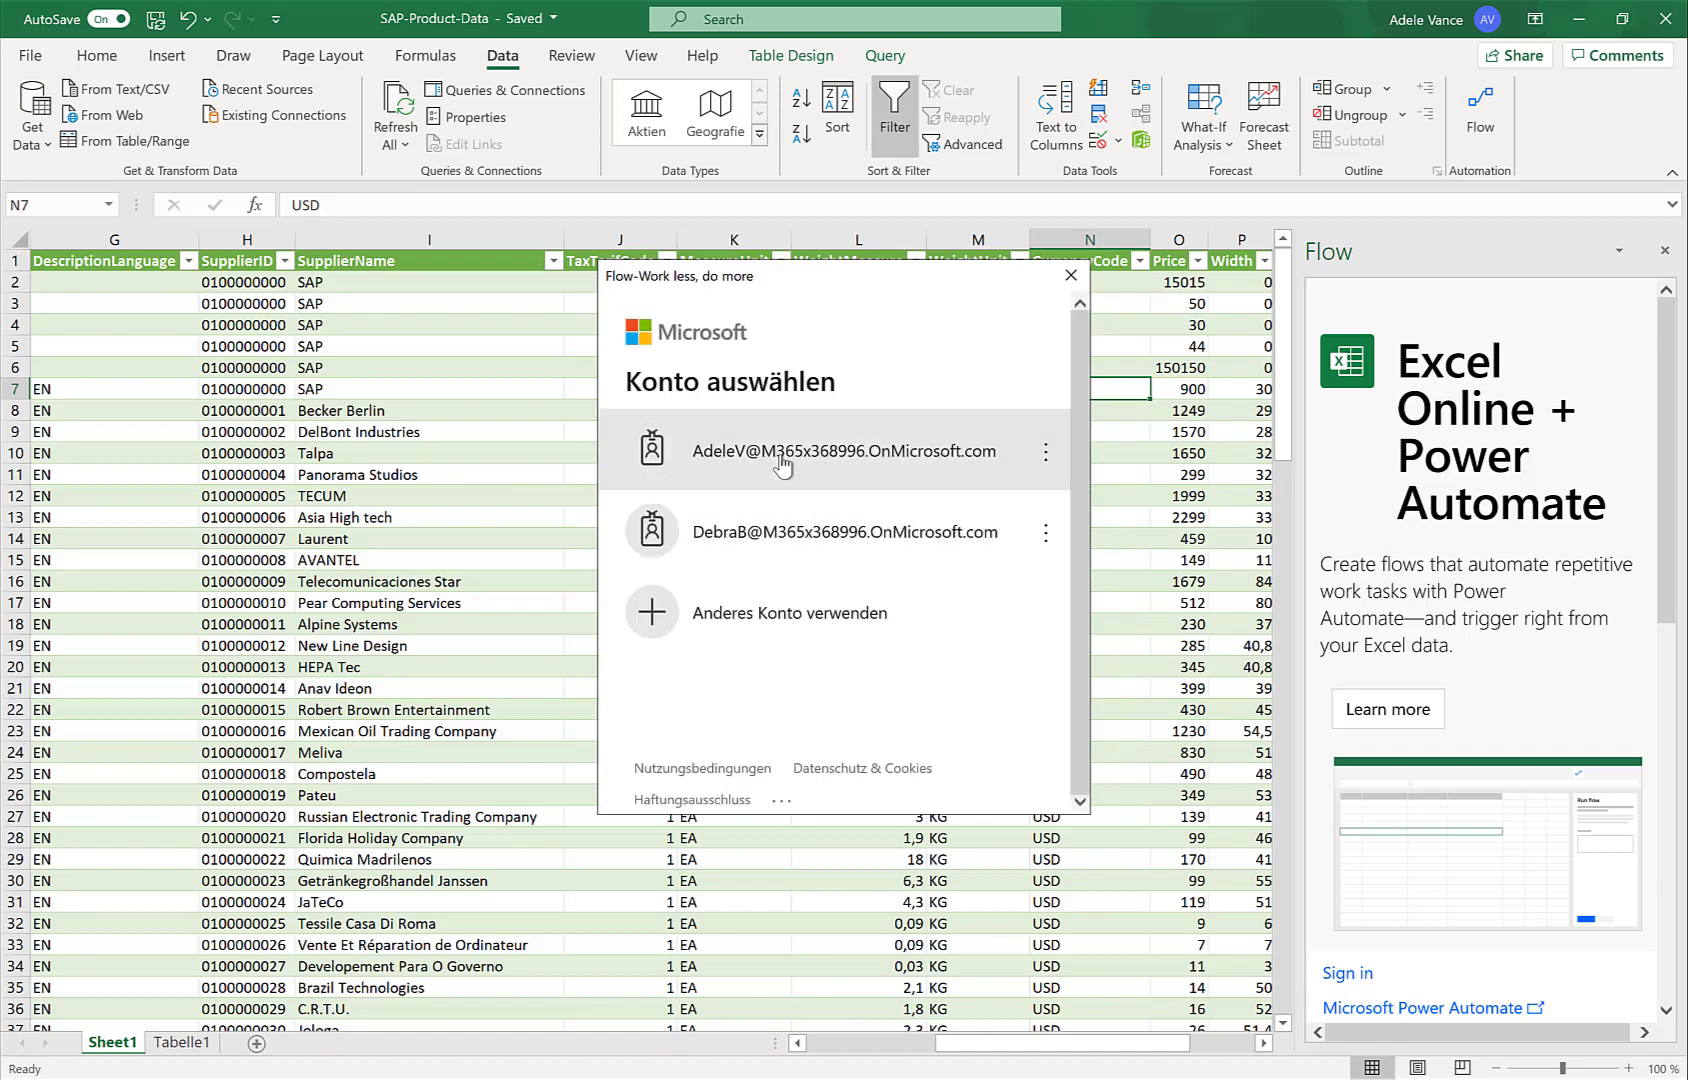
{"action": "left_click", "coordinate": [782, 463]}
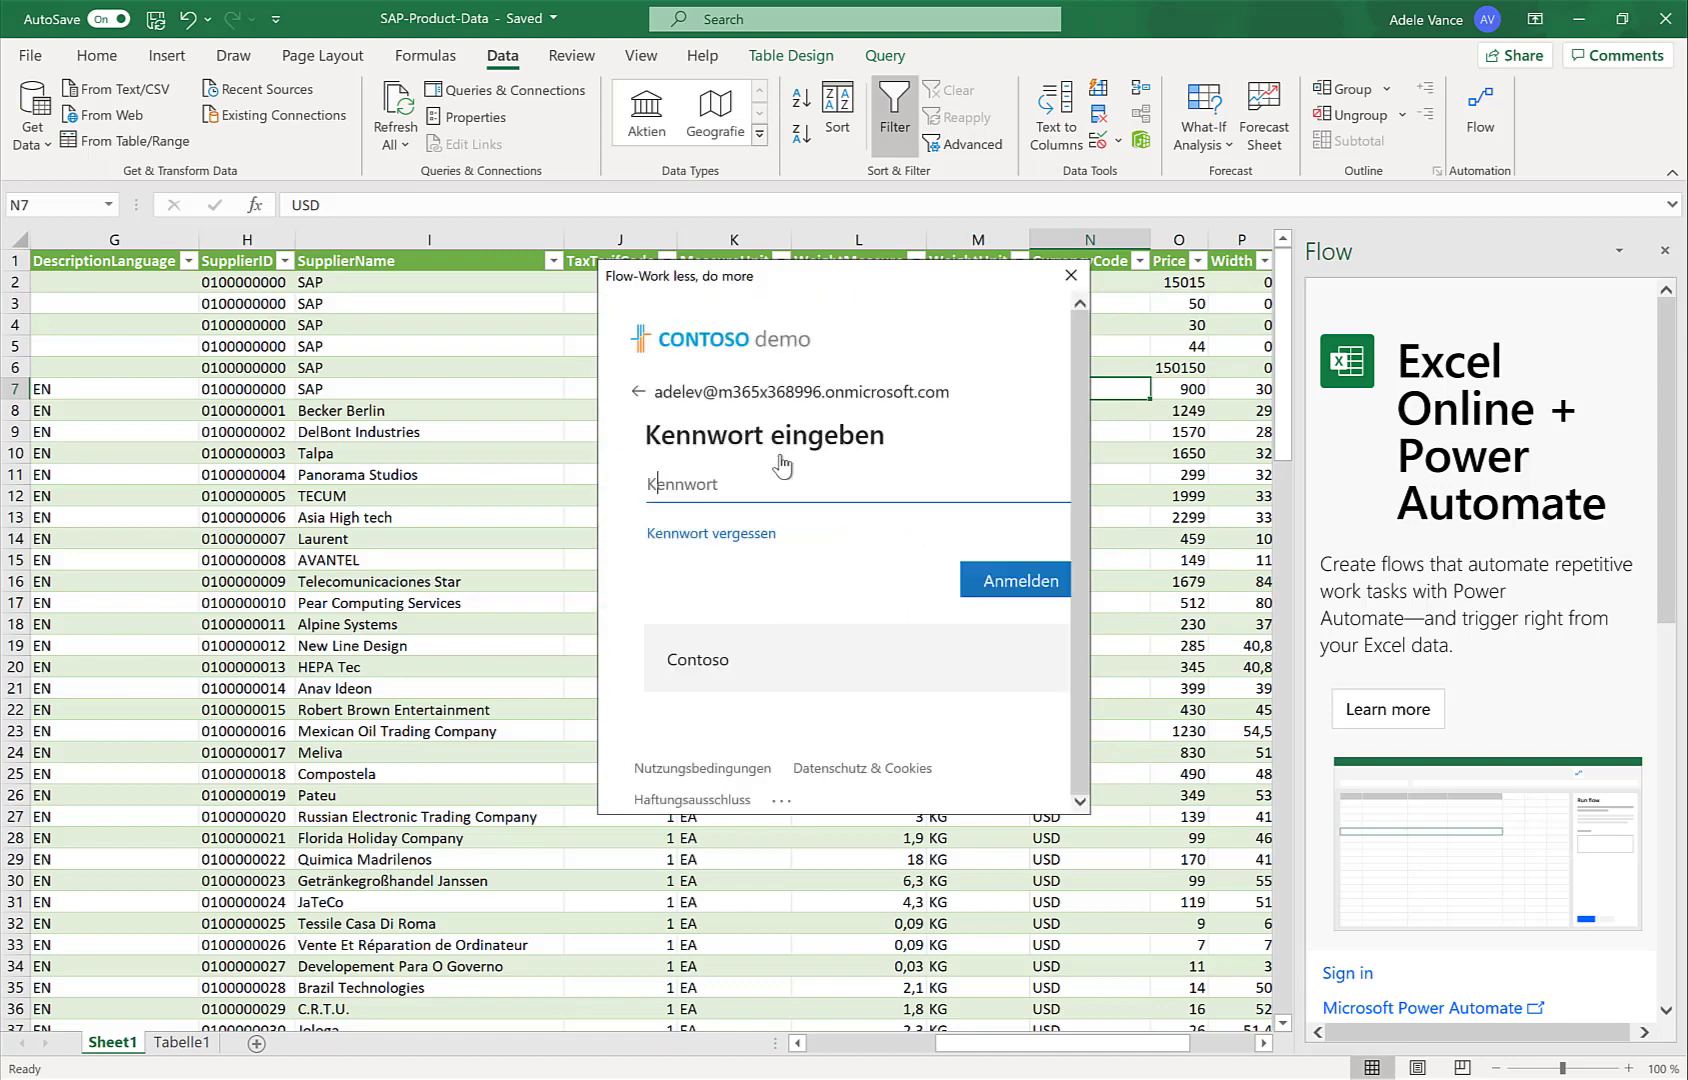
{"action": "key", "text": "ctrl+v"}
{"action": "key", "text": "Return"}
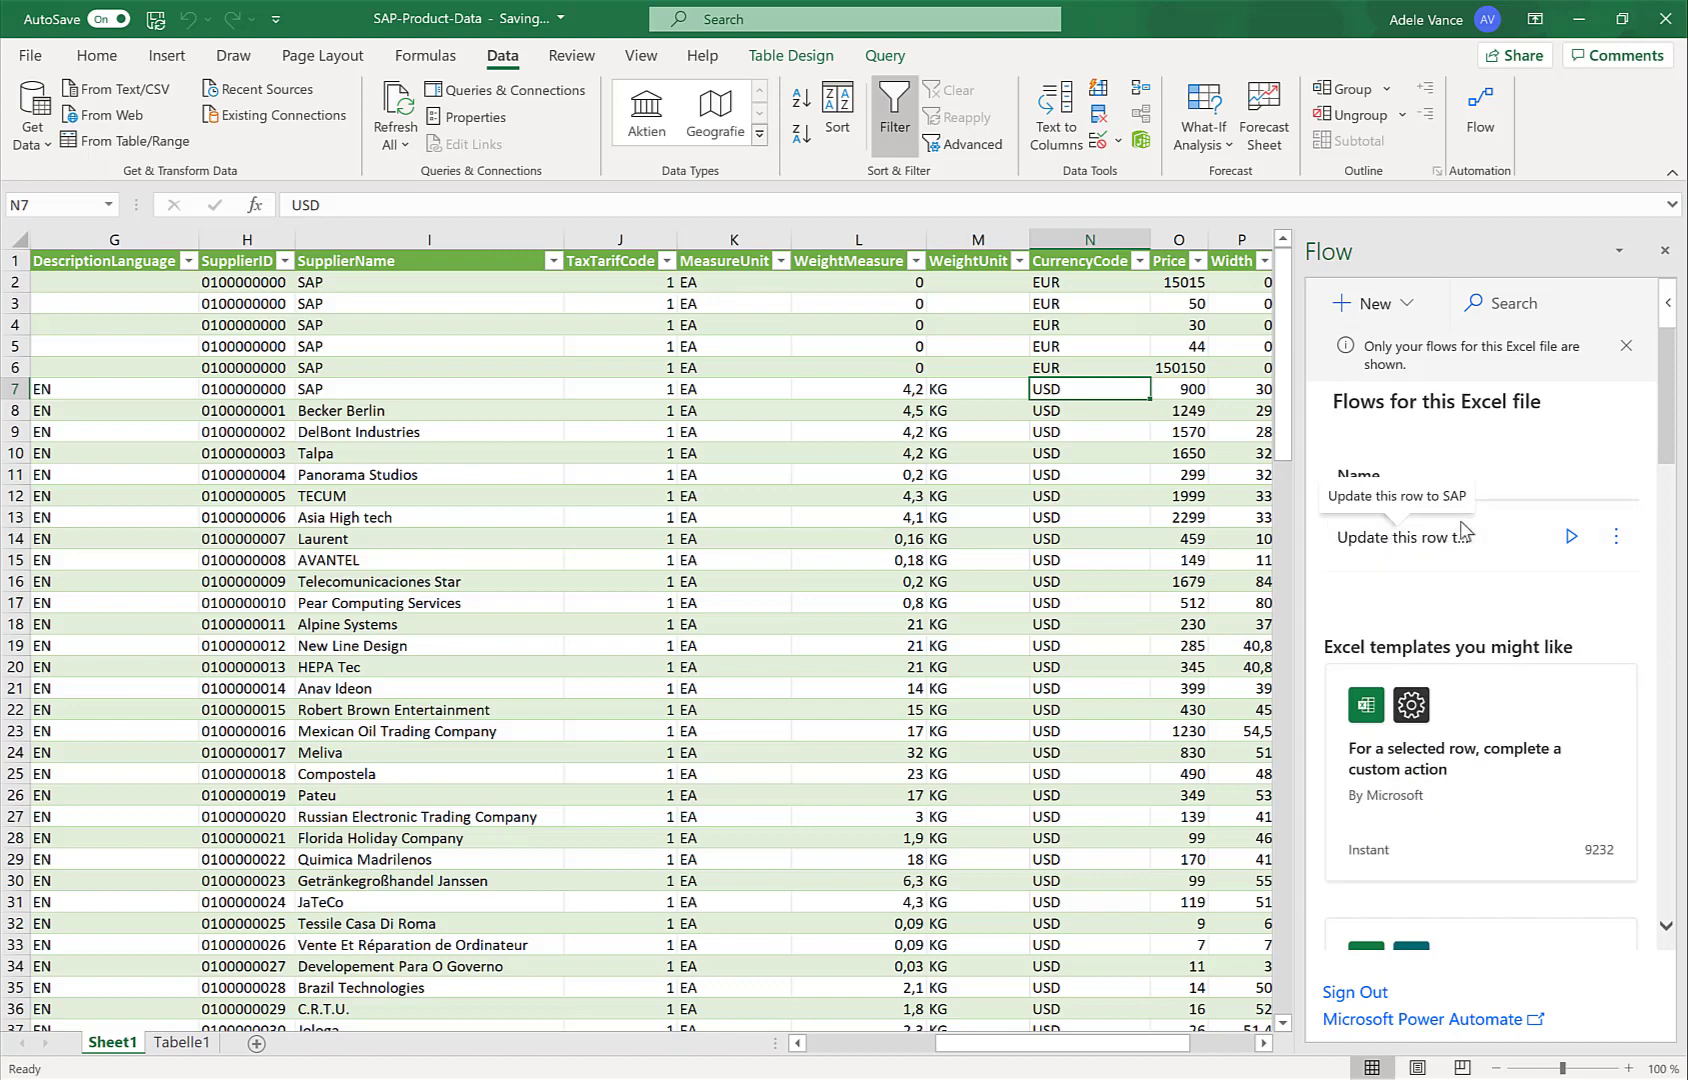
Step: Run 'Update this row to SAP' for HT-1000's row and dismiss the success message
{"action": "left_click", "coordinate": [1571, 545]}
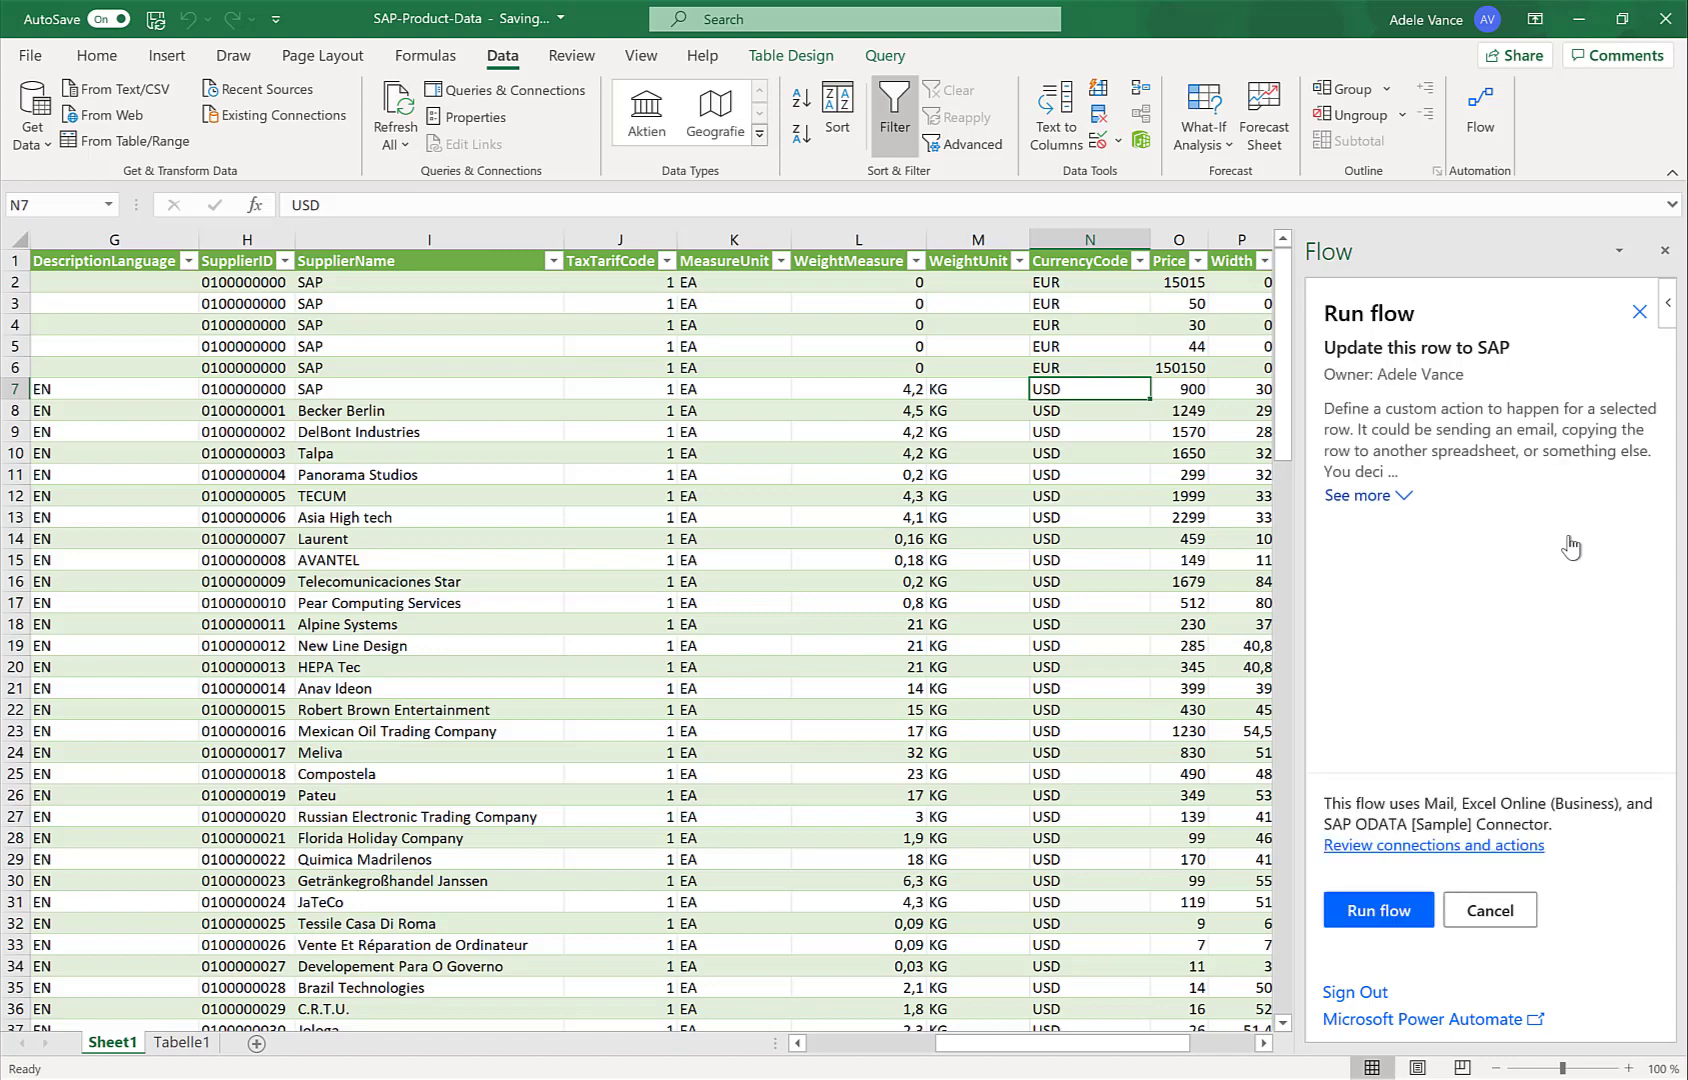
{"action": "left_click", "coordinate": [1380, 912]}
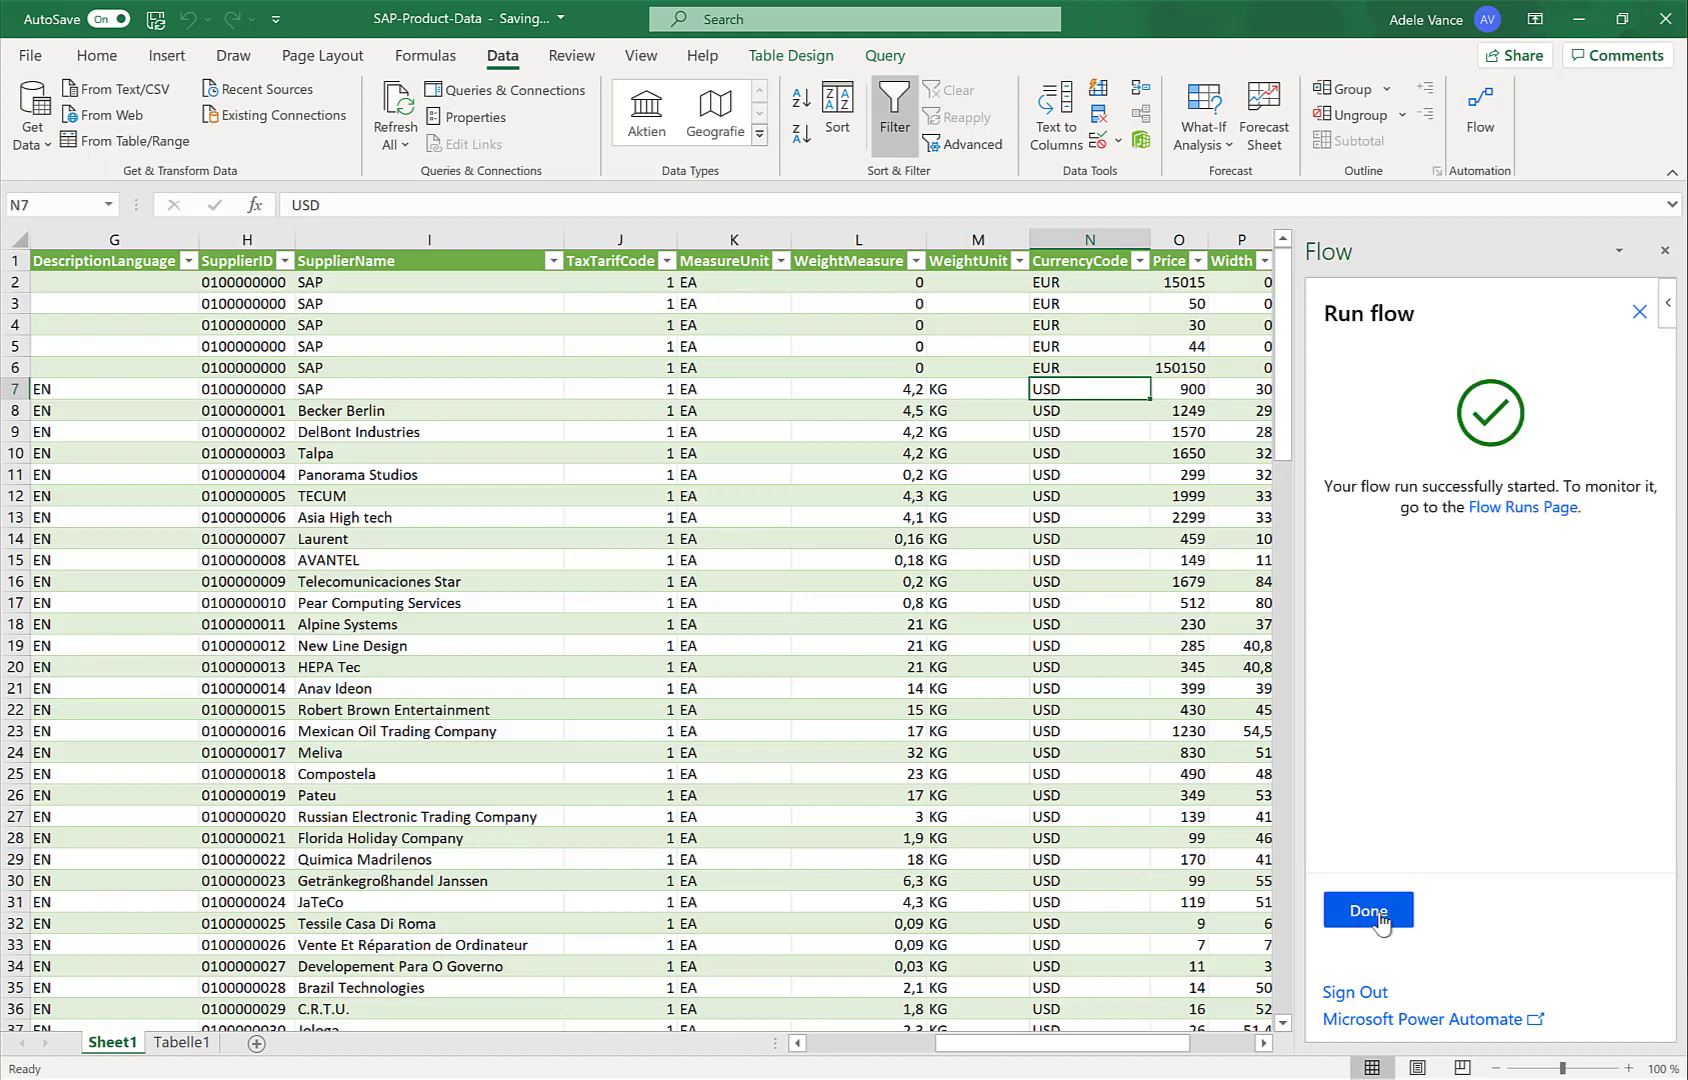
{"action": "left_click", "coordinate": [1381, 918]}
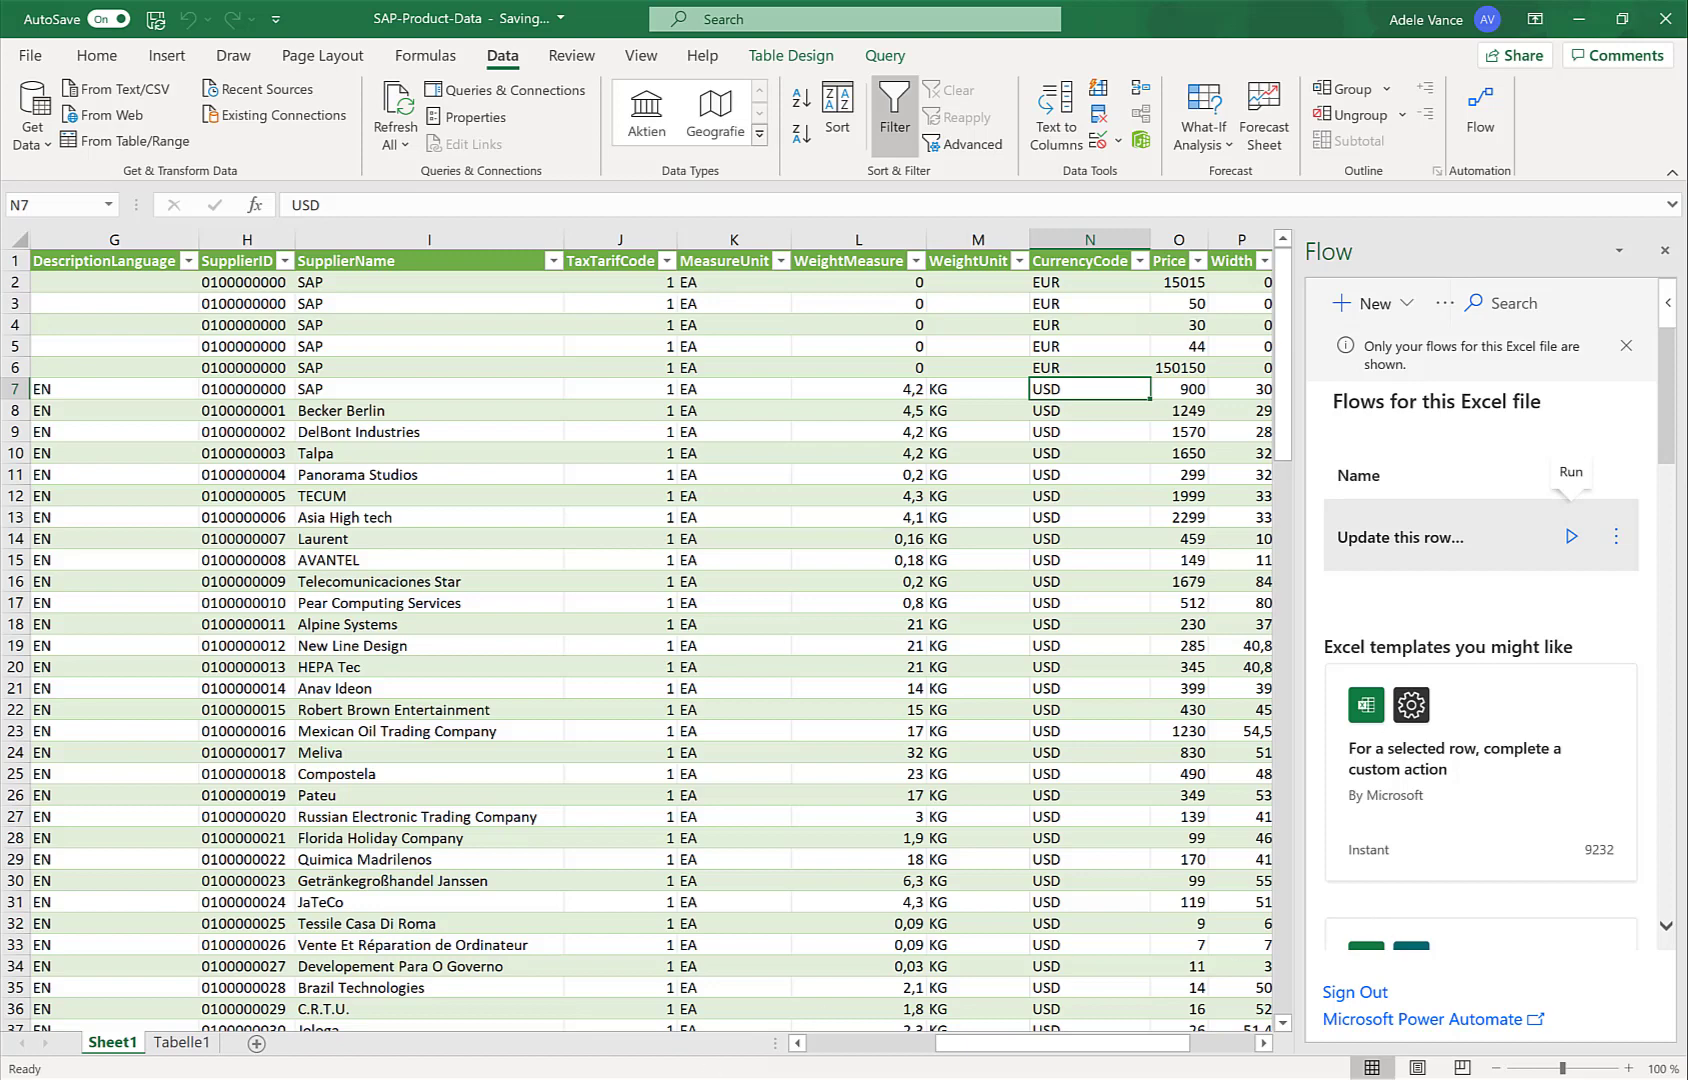
Step: Refresh the HT-1000 search in SAP Fiori to confirm its 900,00 USD price
{"action": "key", "text": "alt+Tab"}
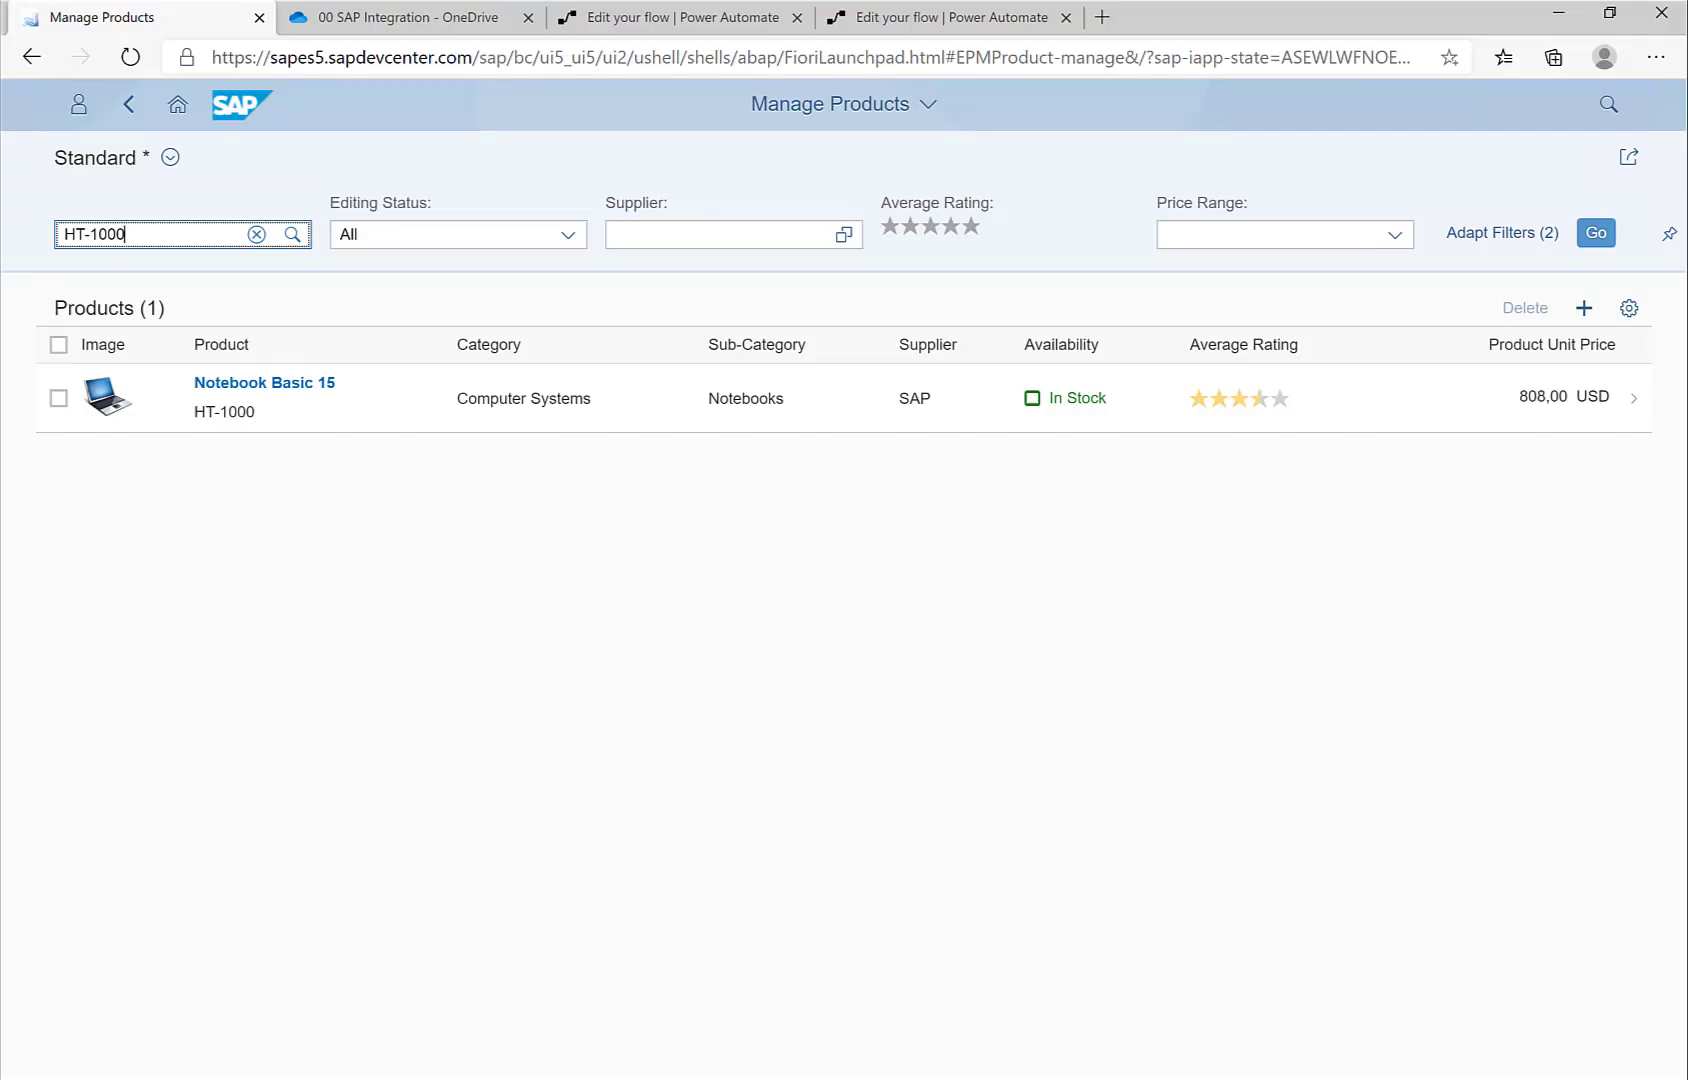
{"action": "left_click", "coordinate": [292, 235]}
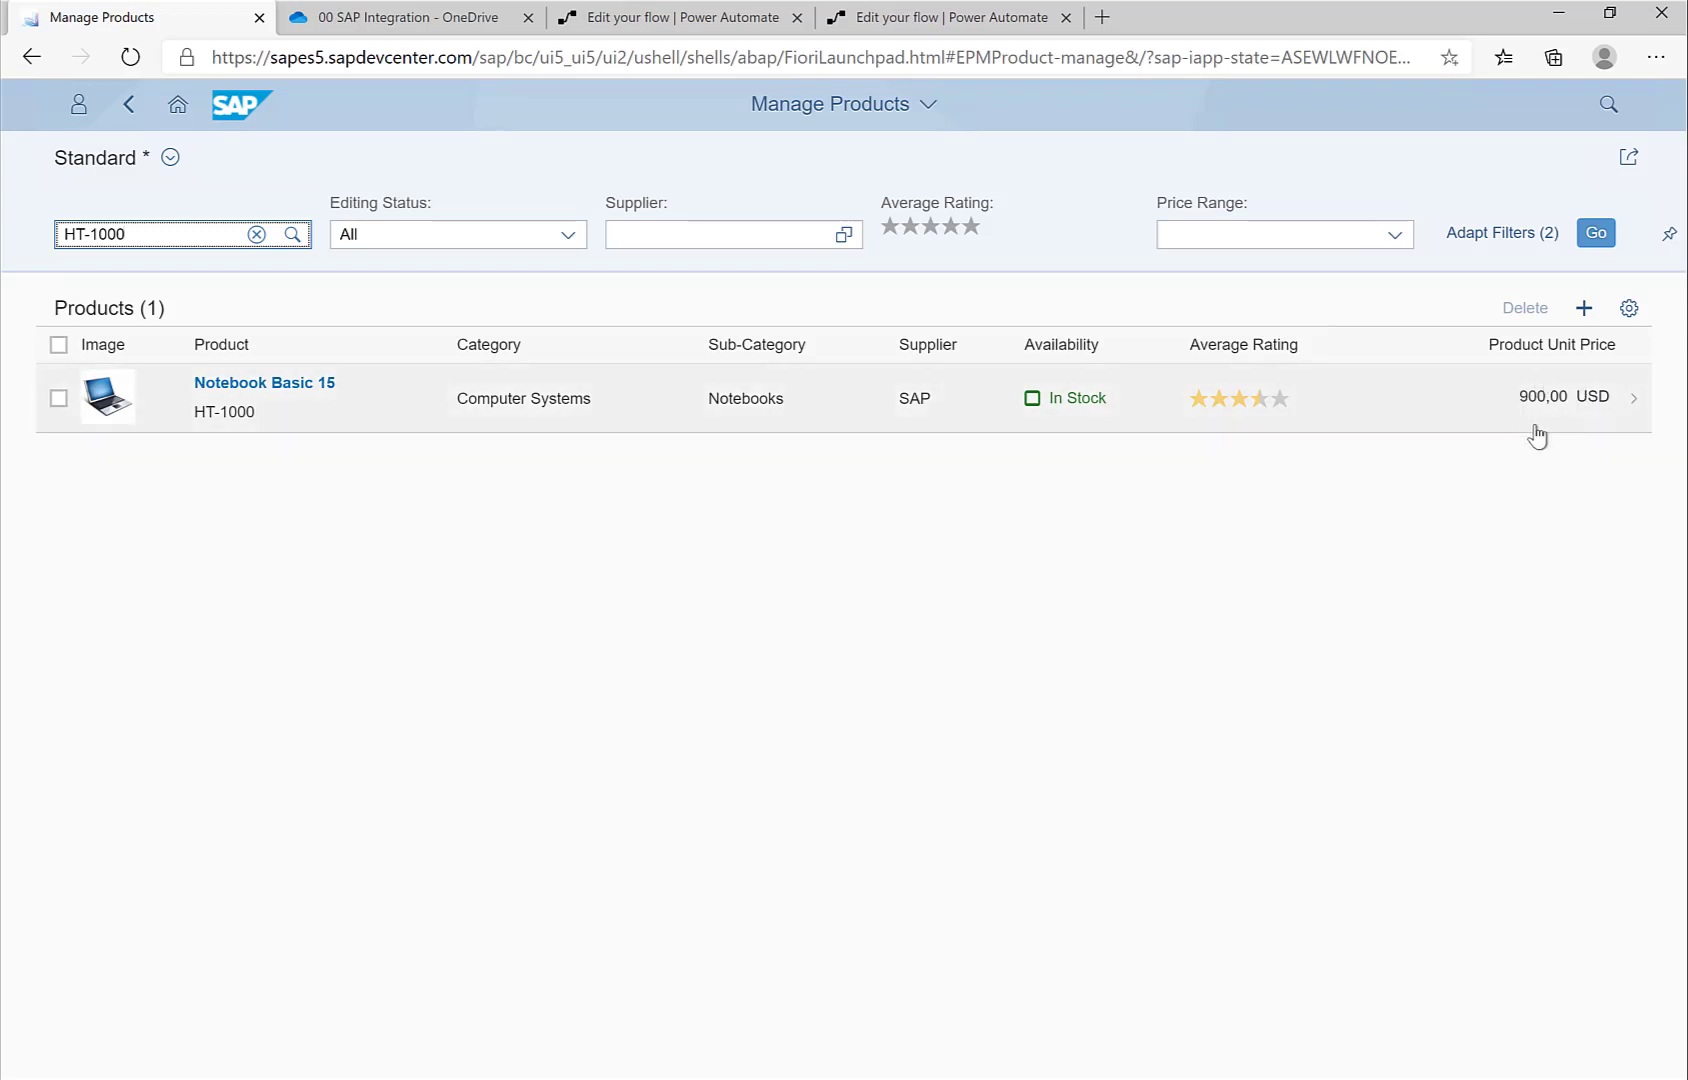
{"action": "left_click", "coordinate": [716, 17]}
Step: Open the newest run of 'Update this row to SAP' from the flow's details page
{"action": "scroll", "coordinate": [437, 392], "scroll_direction": "up", "scroll_amount": 10}
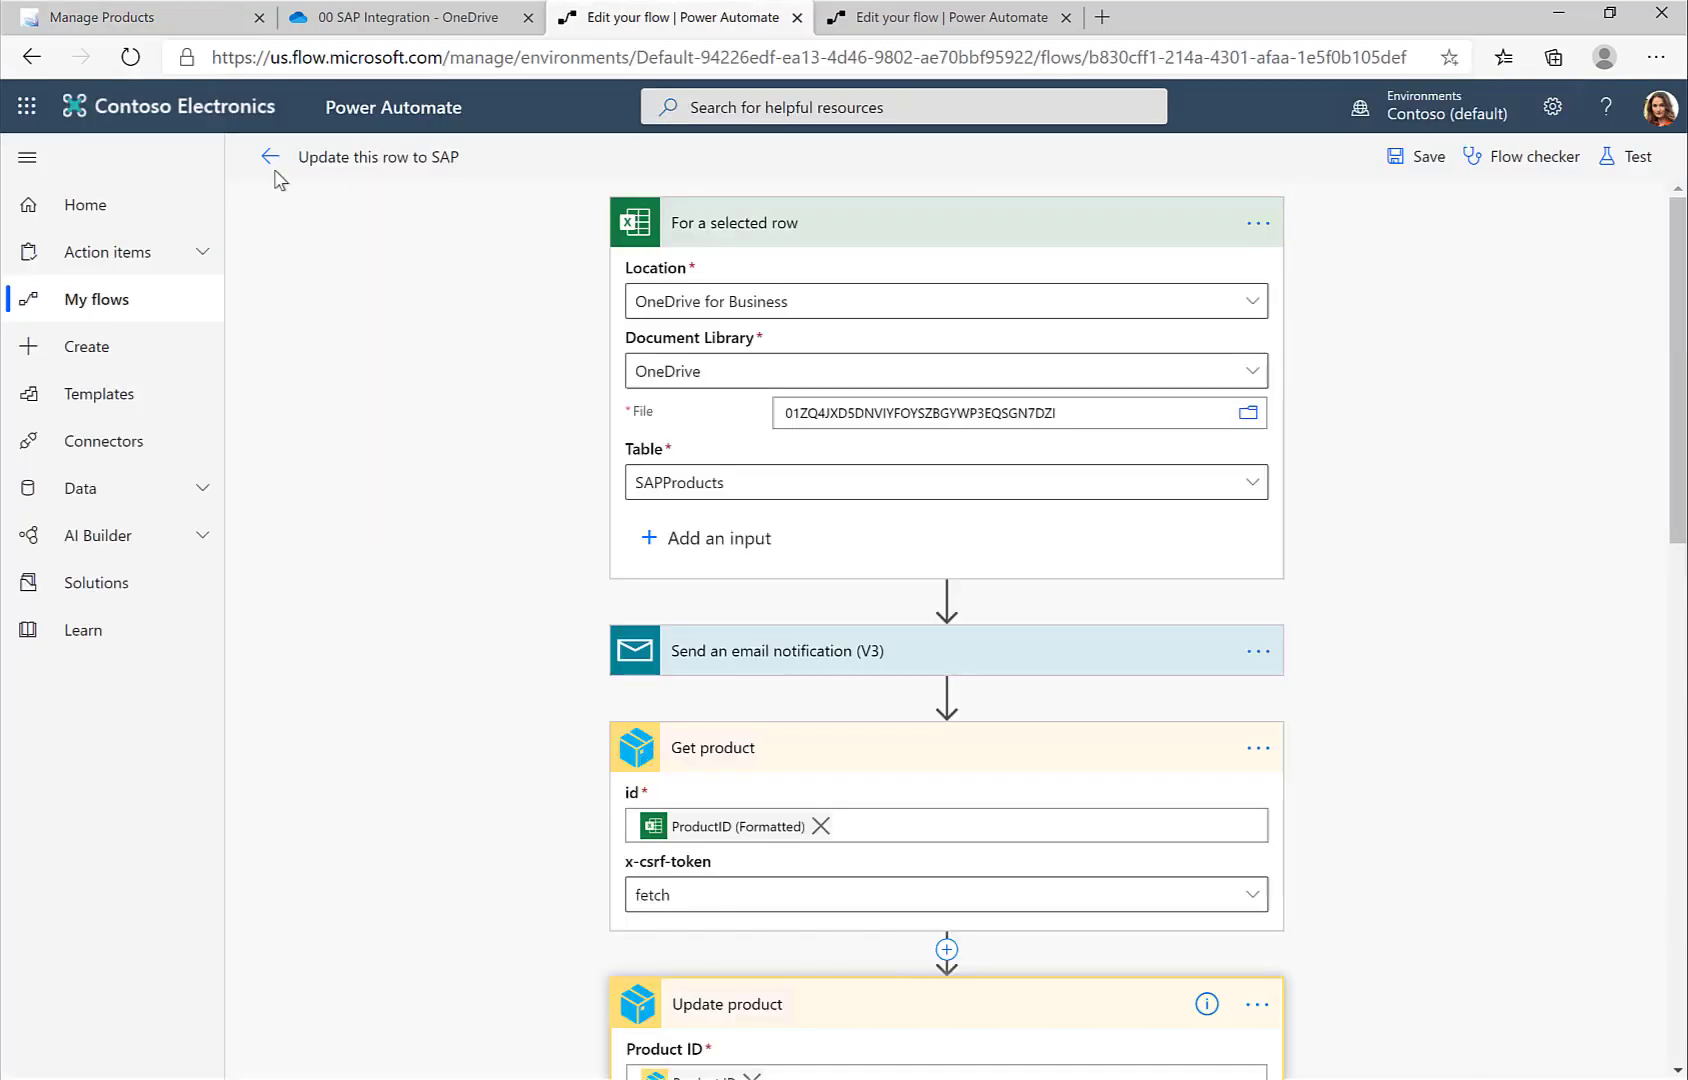
{"action": "left_click", "coordinate": [268, 160]}
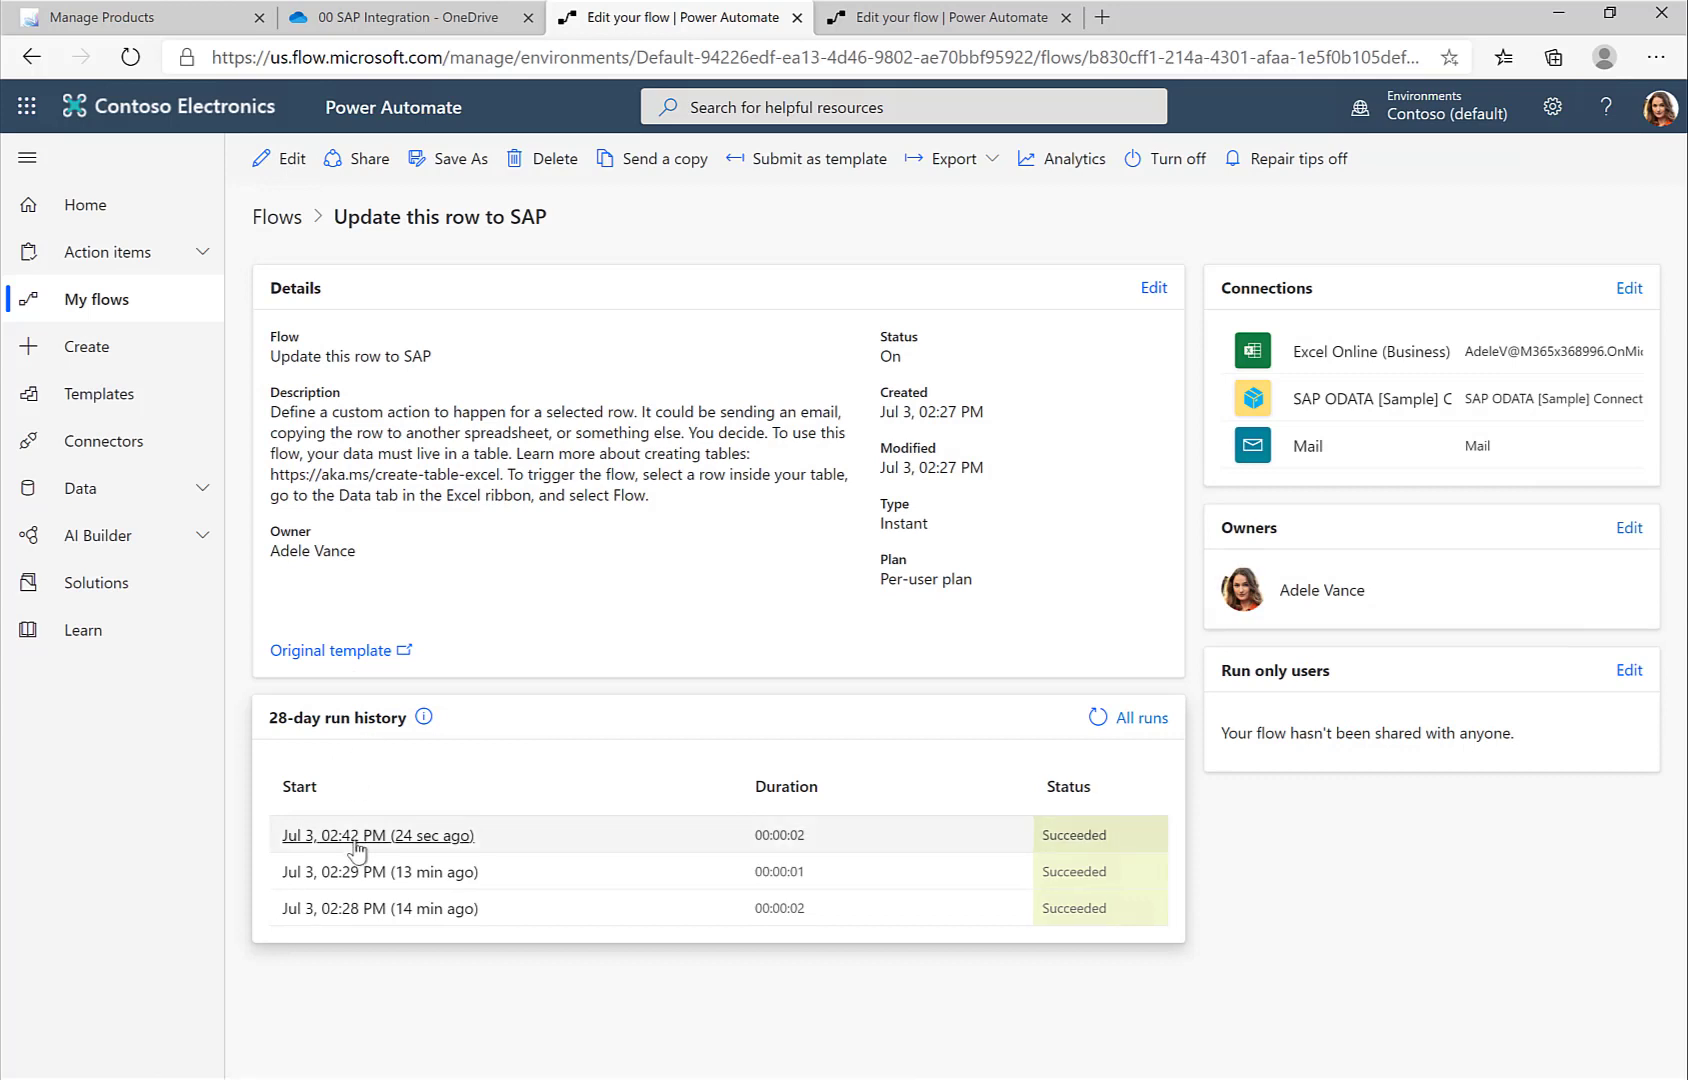
{"action": "left_click", "coordinate": [352, 836]}
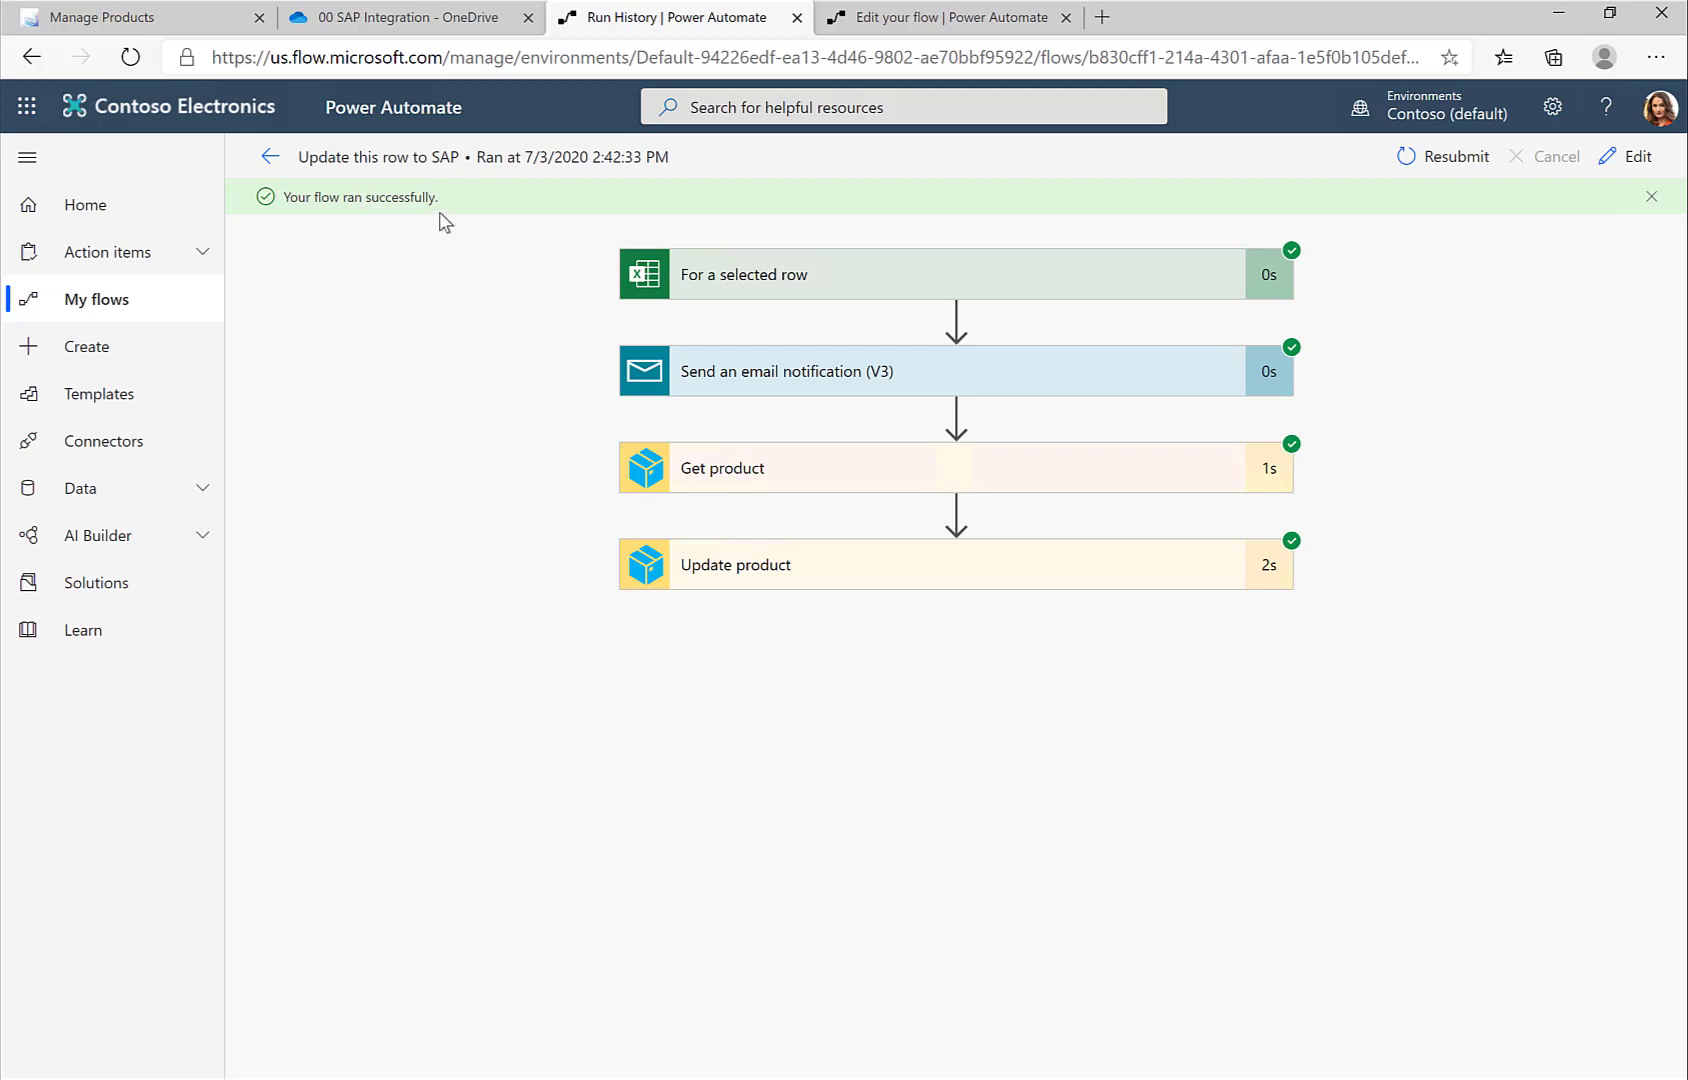
Step: Expand the 'For a selected row' trigger and highlight product ID HT-1000 and price 900
{"action": "left_click", "coordinate": [762, 285]}
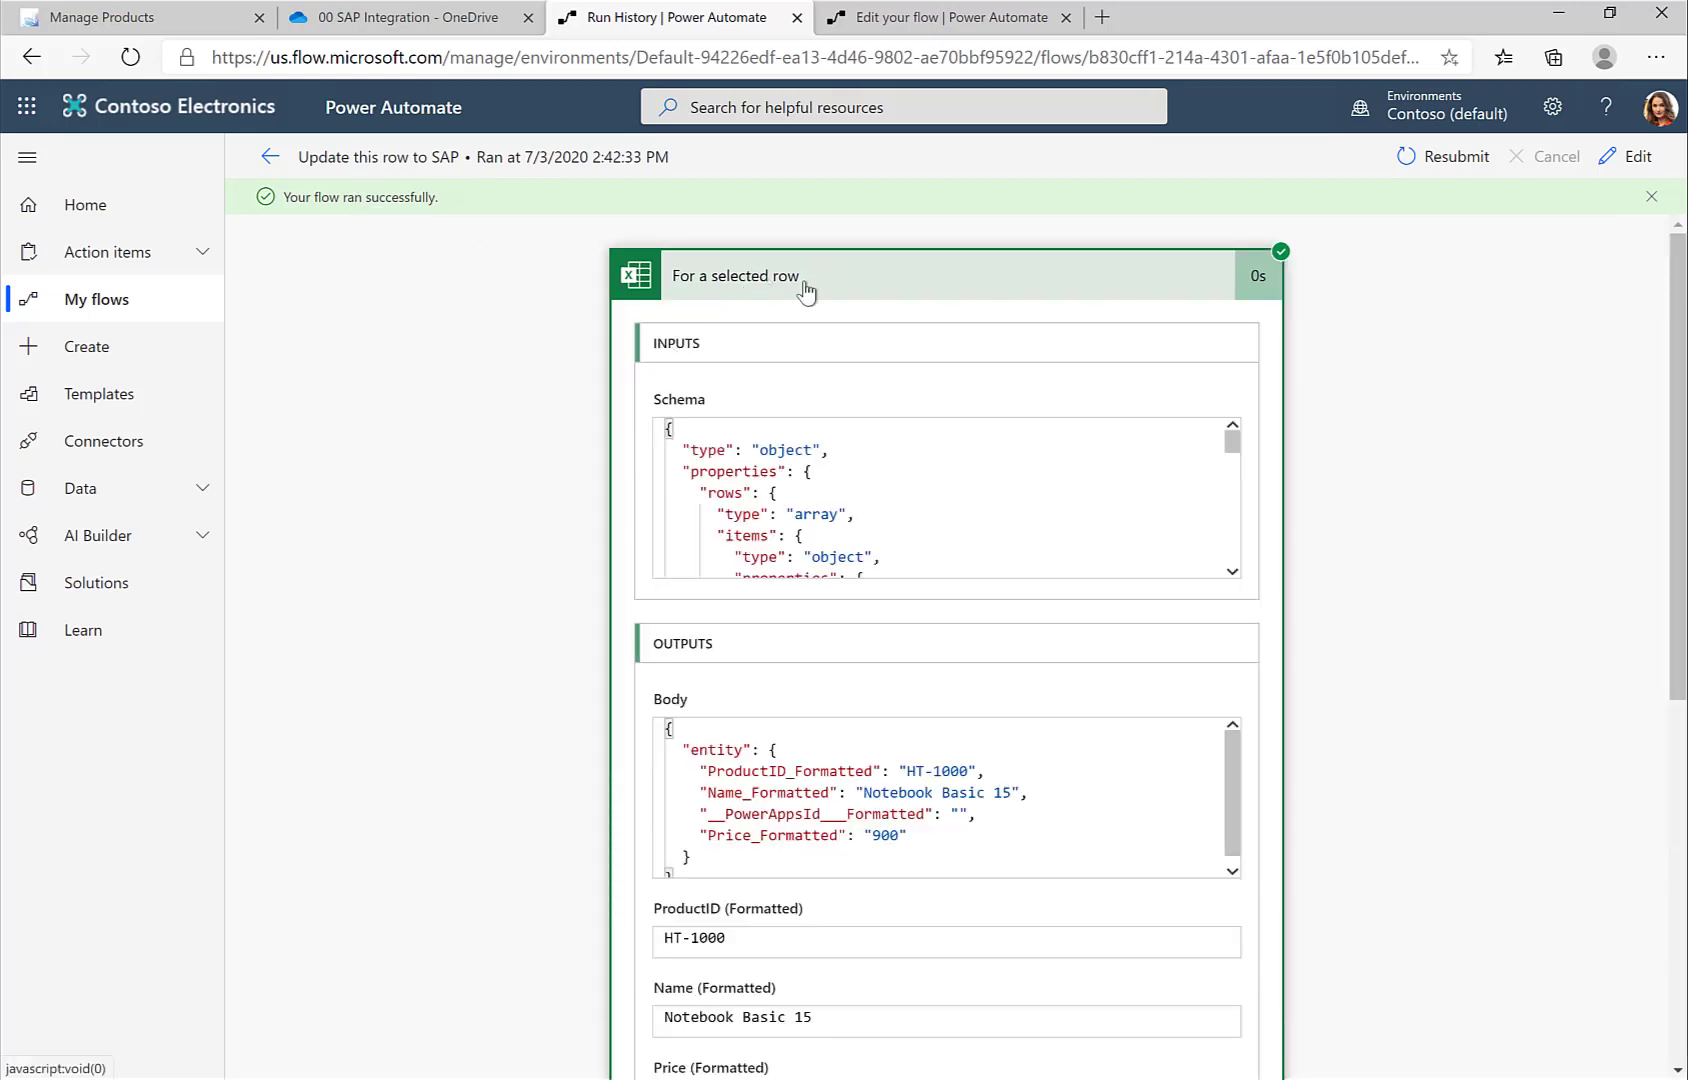
{"action": "scroll", "coordinate": [610, 762], "scroll_direction": "down", "scroll_amount": 3}
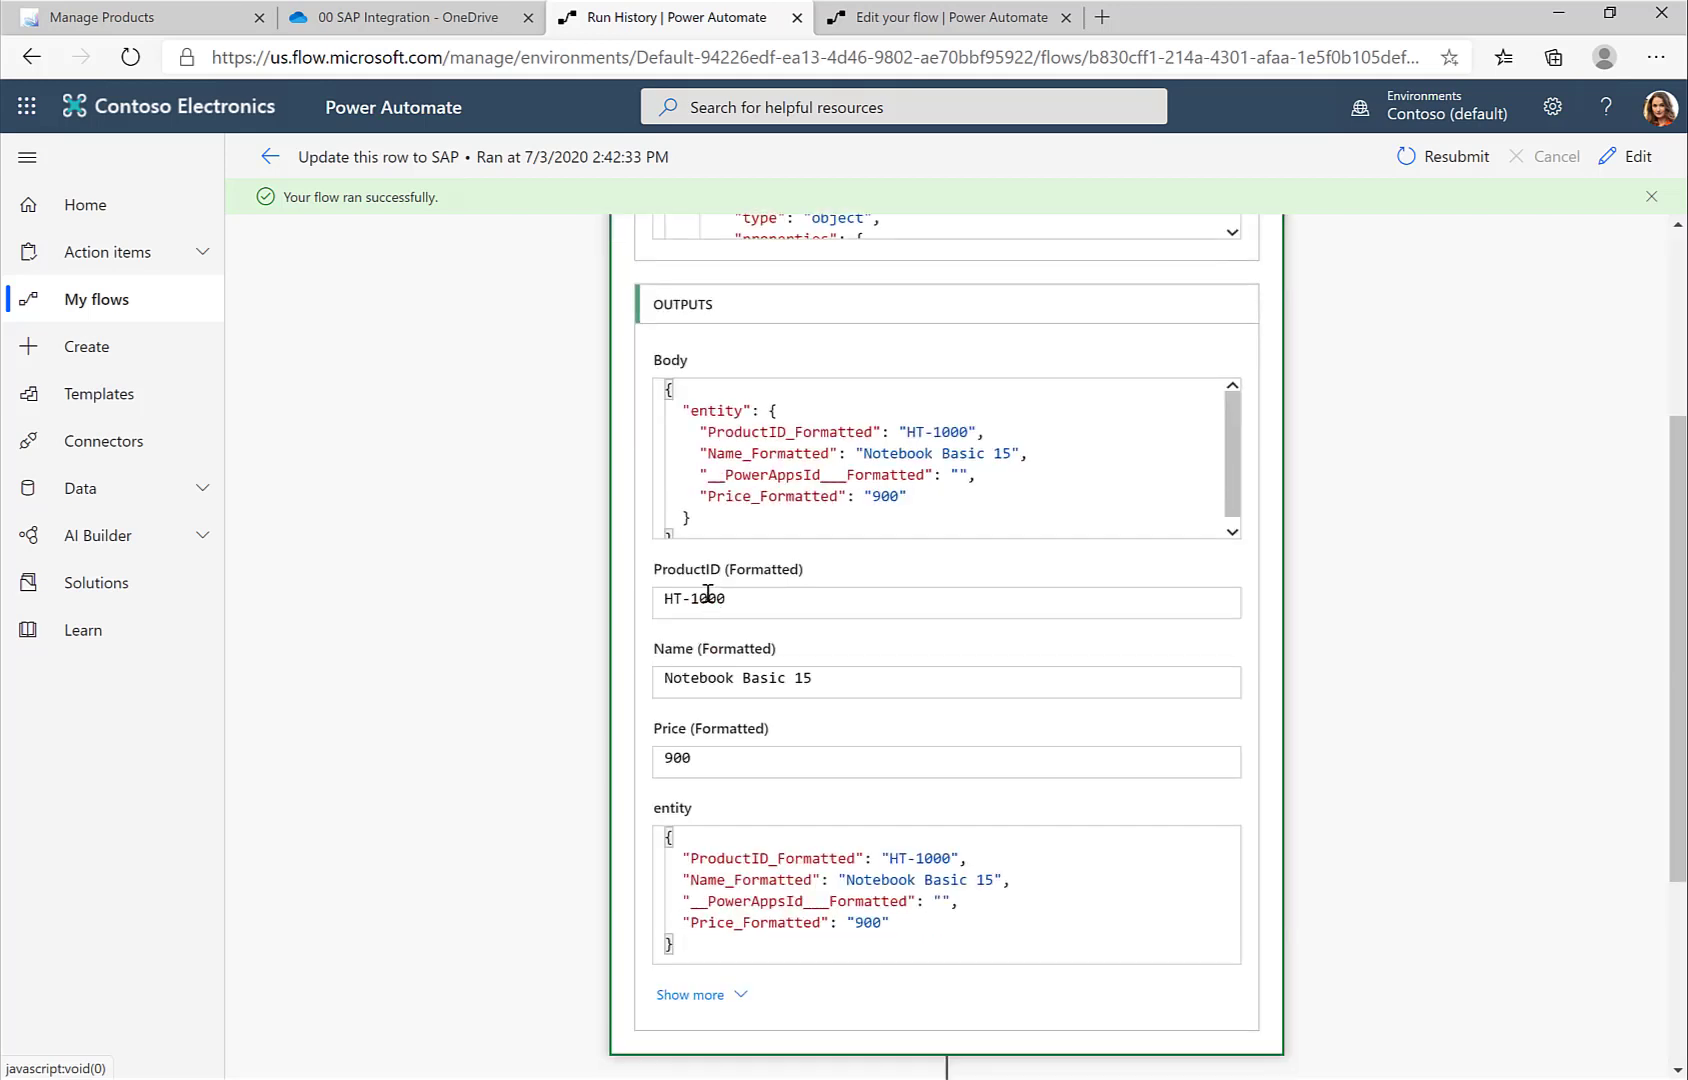
{"action": "left_click_drag", "start_coordinate": [724, 598], "coordinate": [615, 602]}
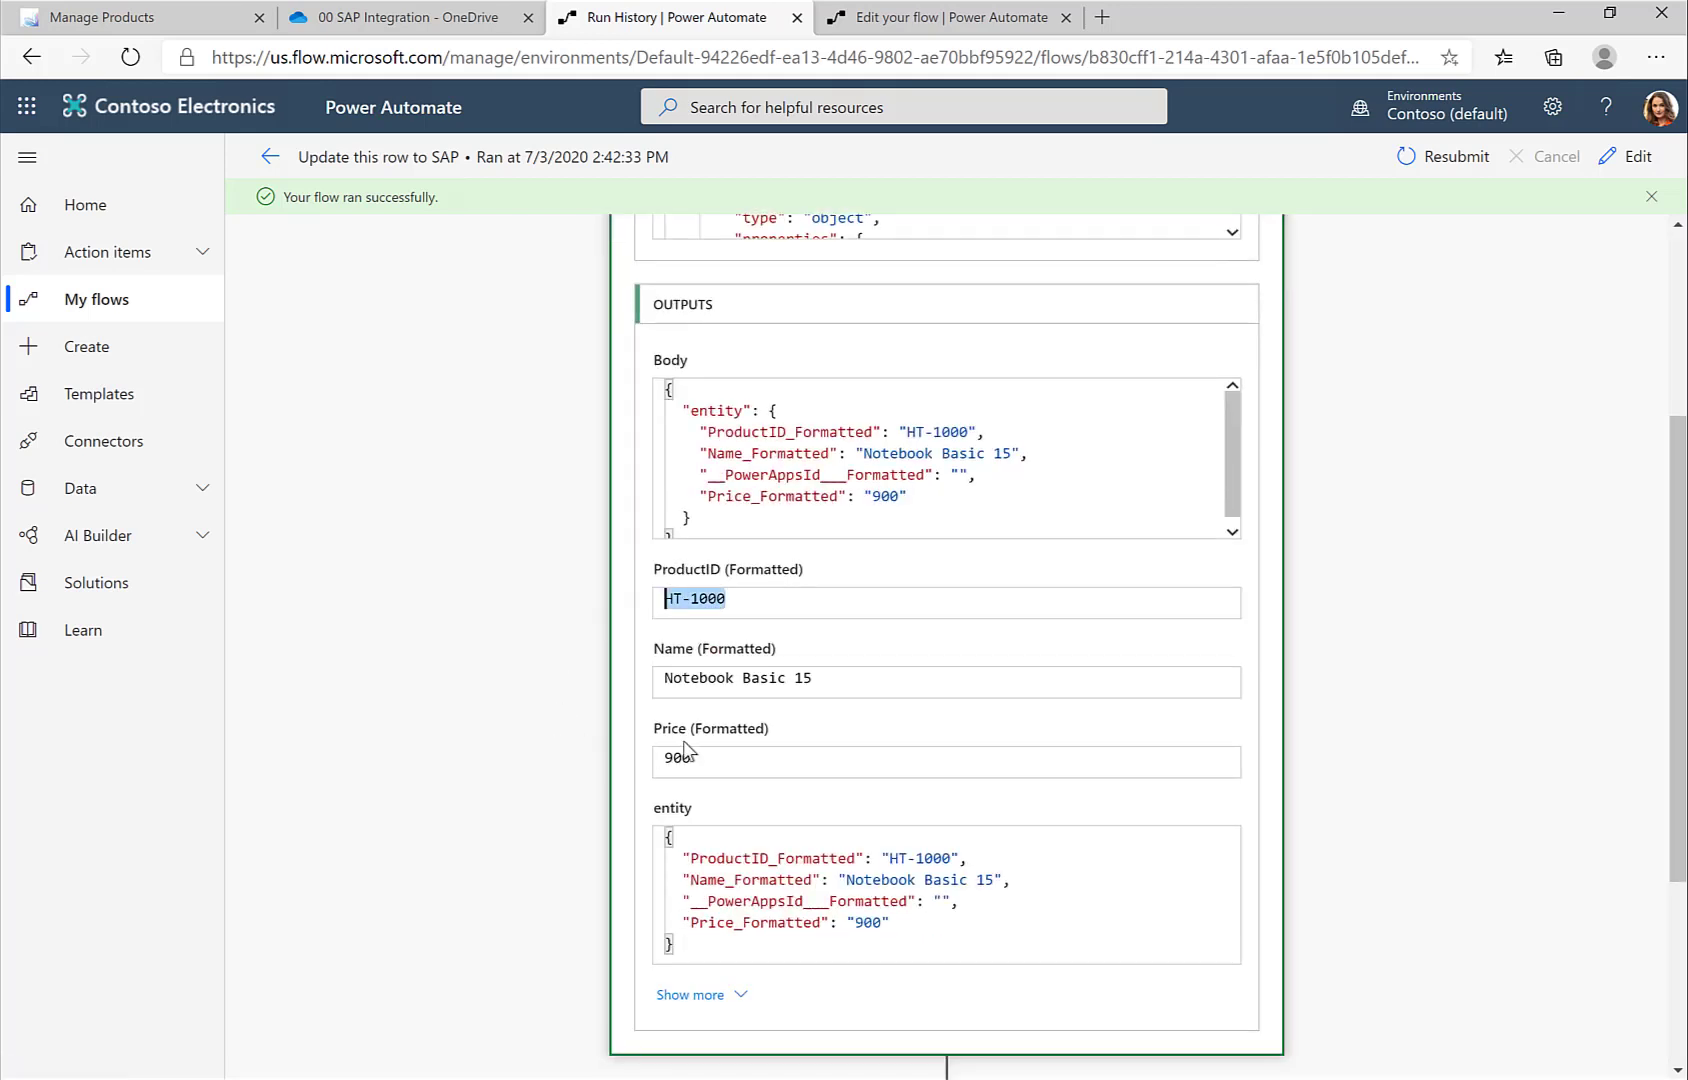
{"action": "left_click_drag", "start_coordinate": [704, 758], "coordinate": [614, 770]}
{"action": "scroll", "coordinate": [614, 763], "scroll_direction": "down", "scroll_amount": 3}
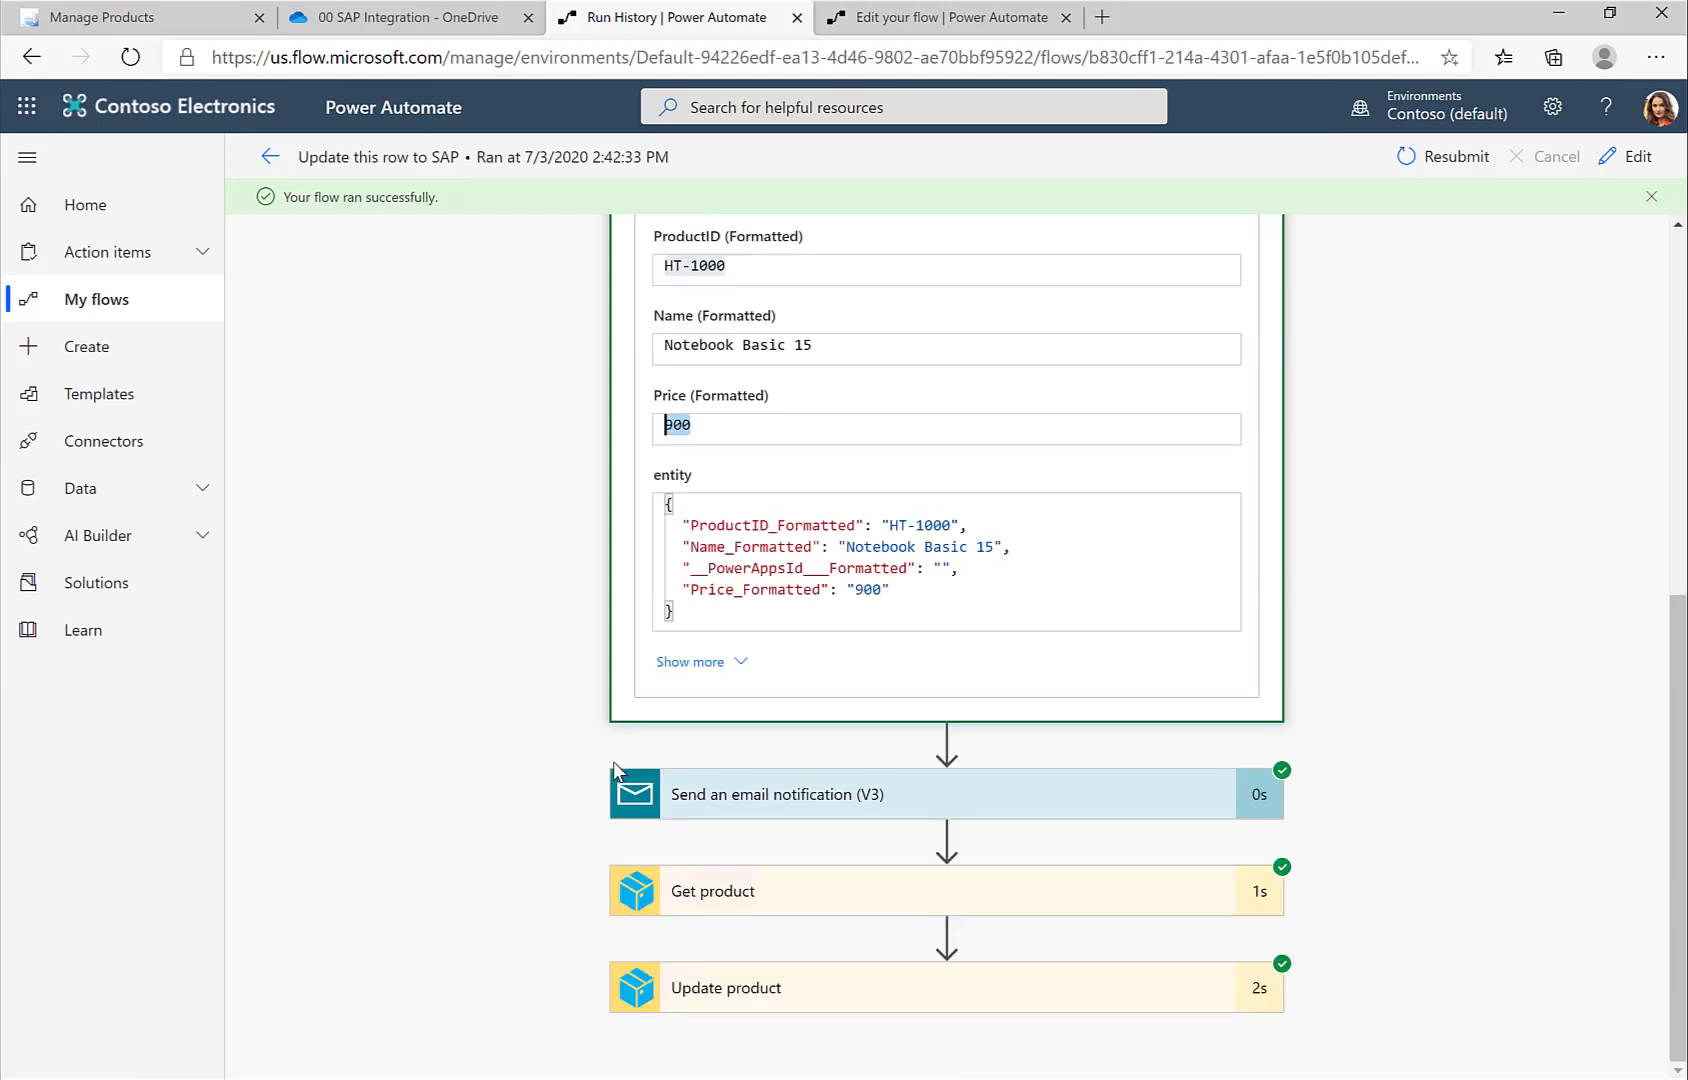
Step: Expand the Get product and Update product steps and highlight the price 900 sent to SAP
{"action": "left_click", "coordinate": [695, 893]}
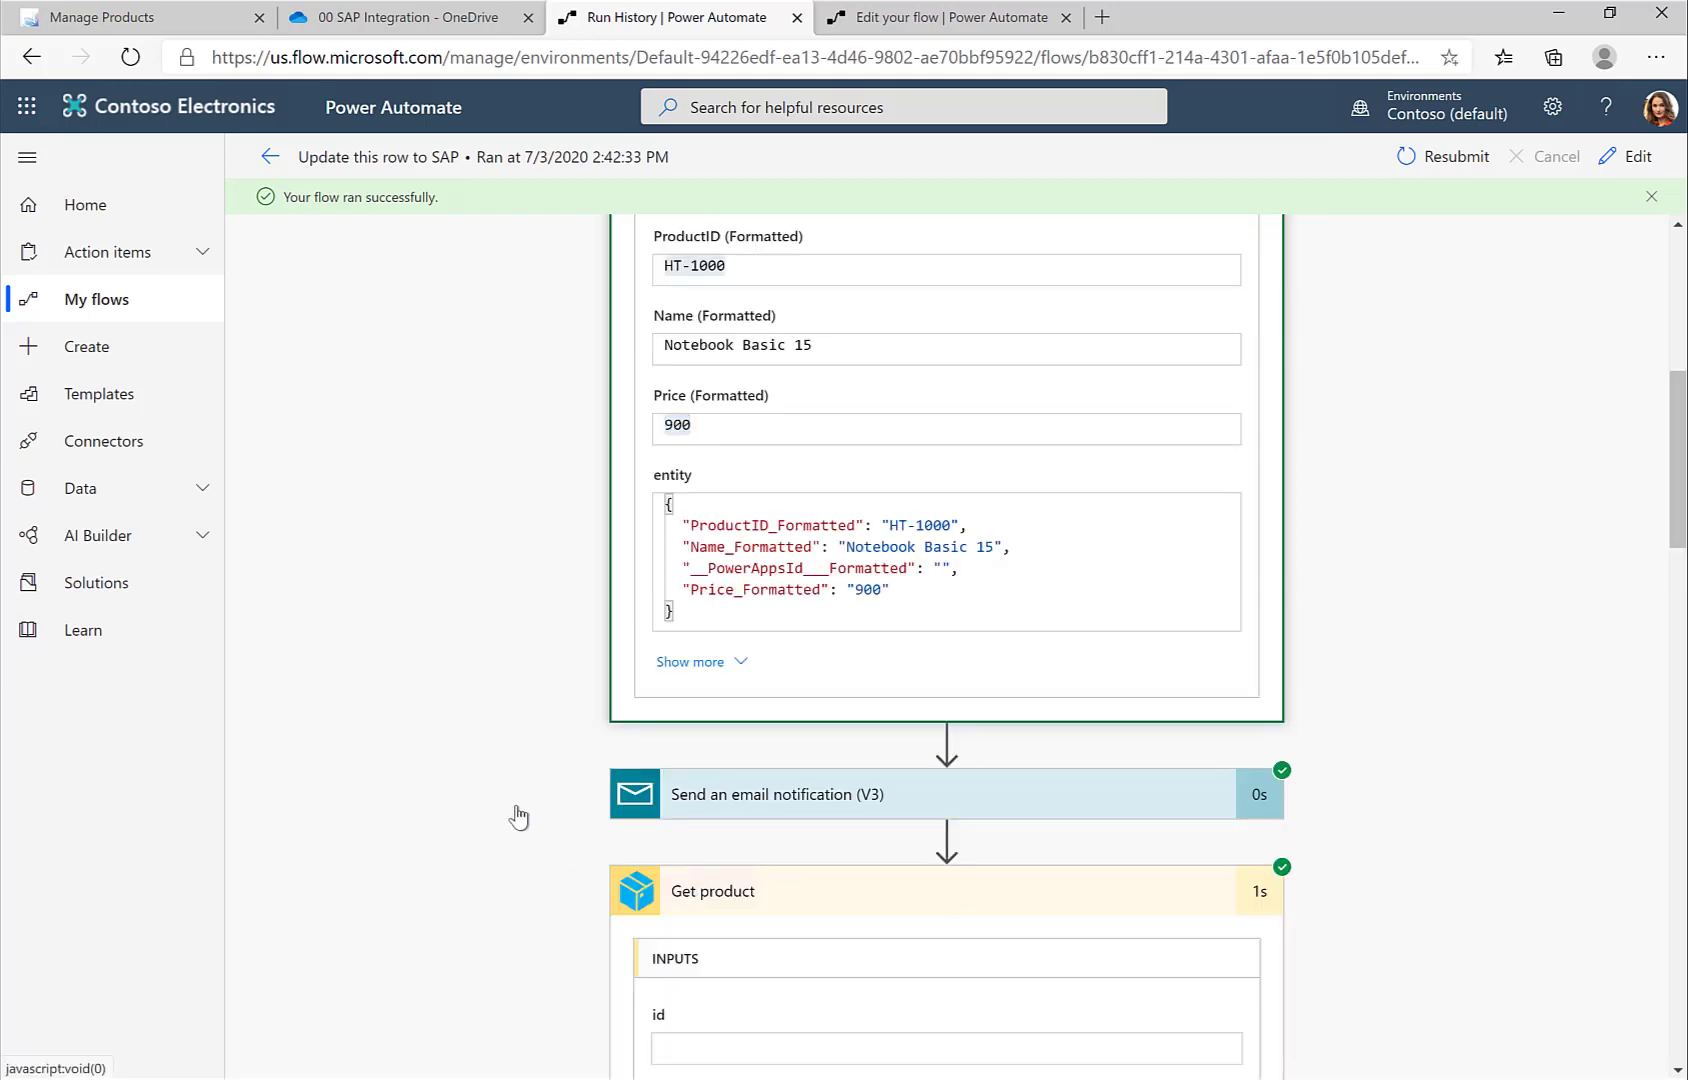
{"action": "scroll", "coordinate": [516, 815], "scroll_direction": "down", "scroll_amount": 7}
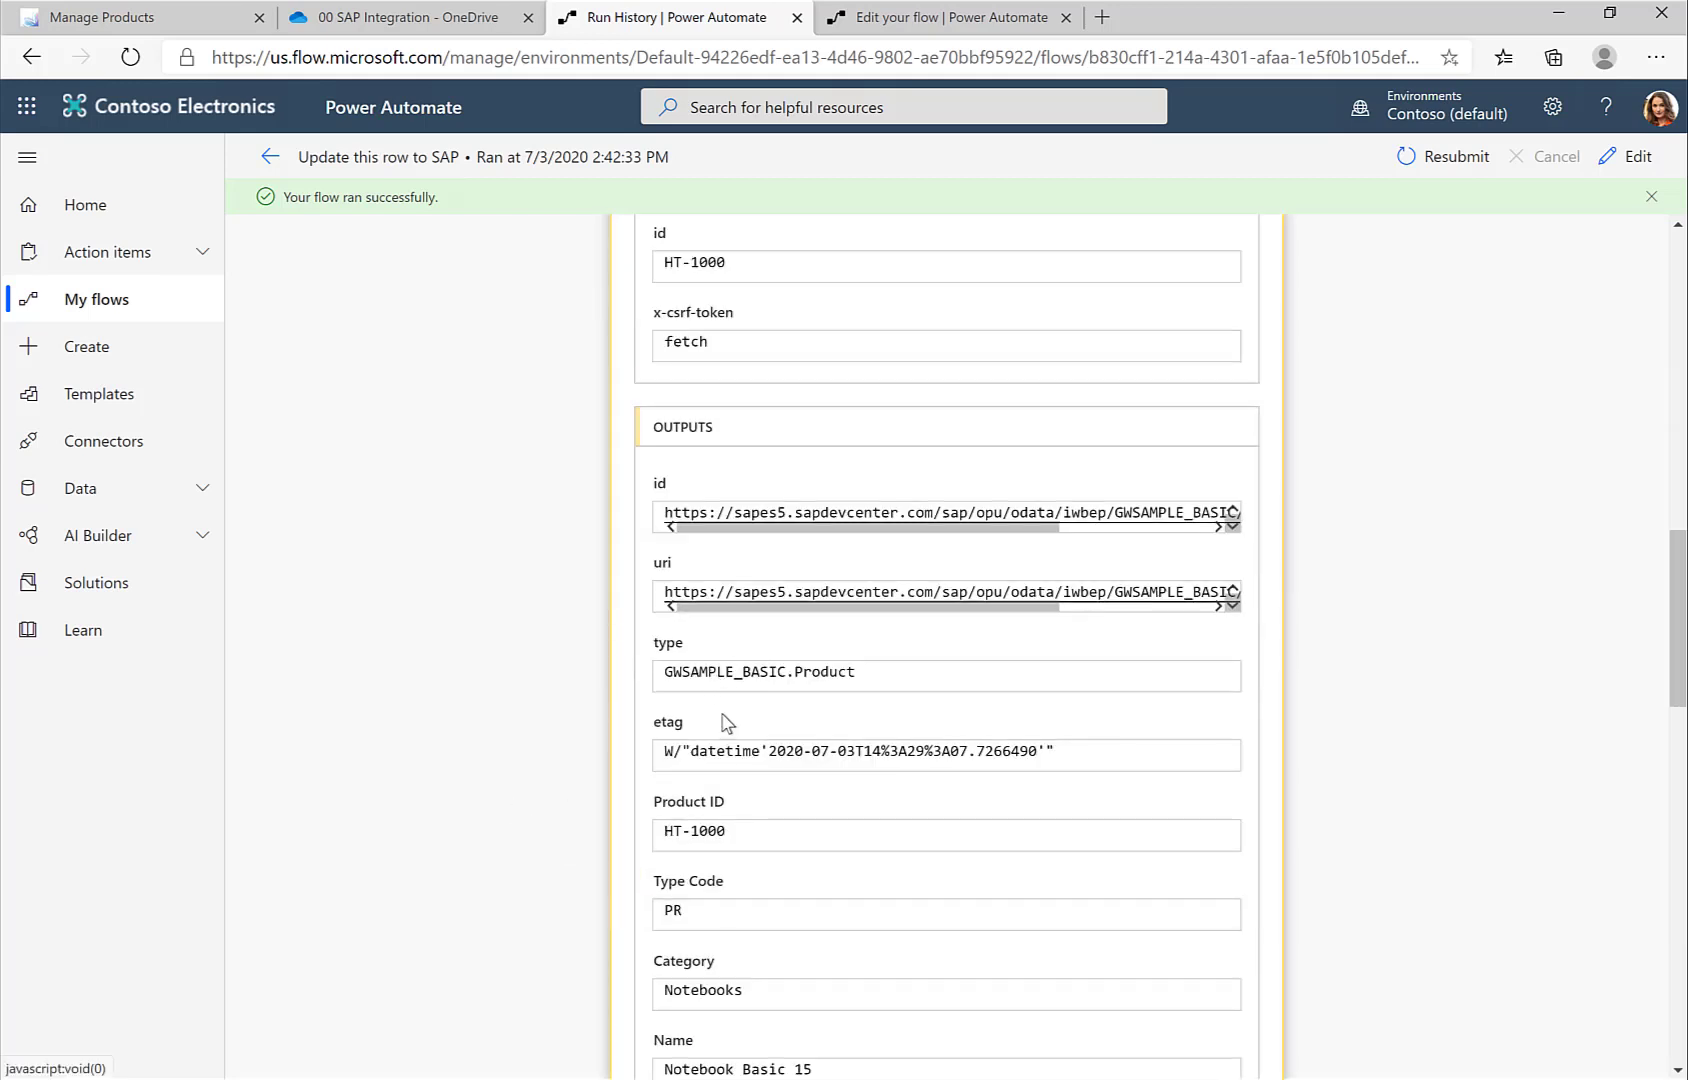
{"action": "scroll", "coordinate": [575, 815], "scroll_direction": "down", "scroll_amount": 15}
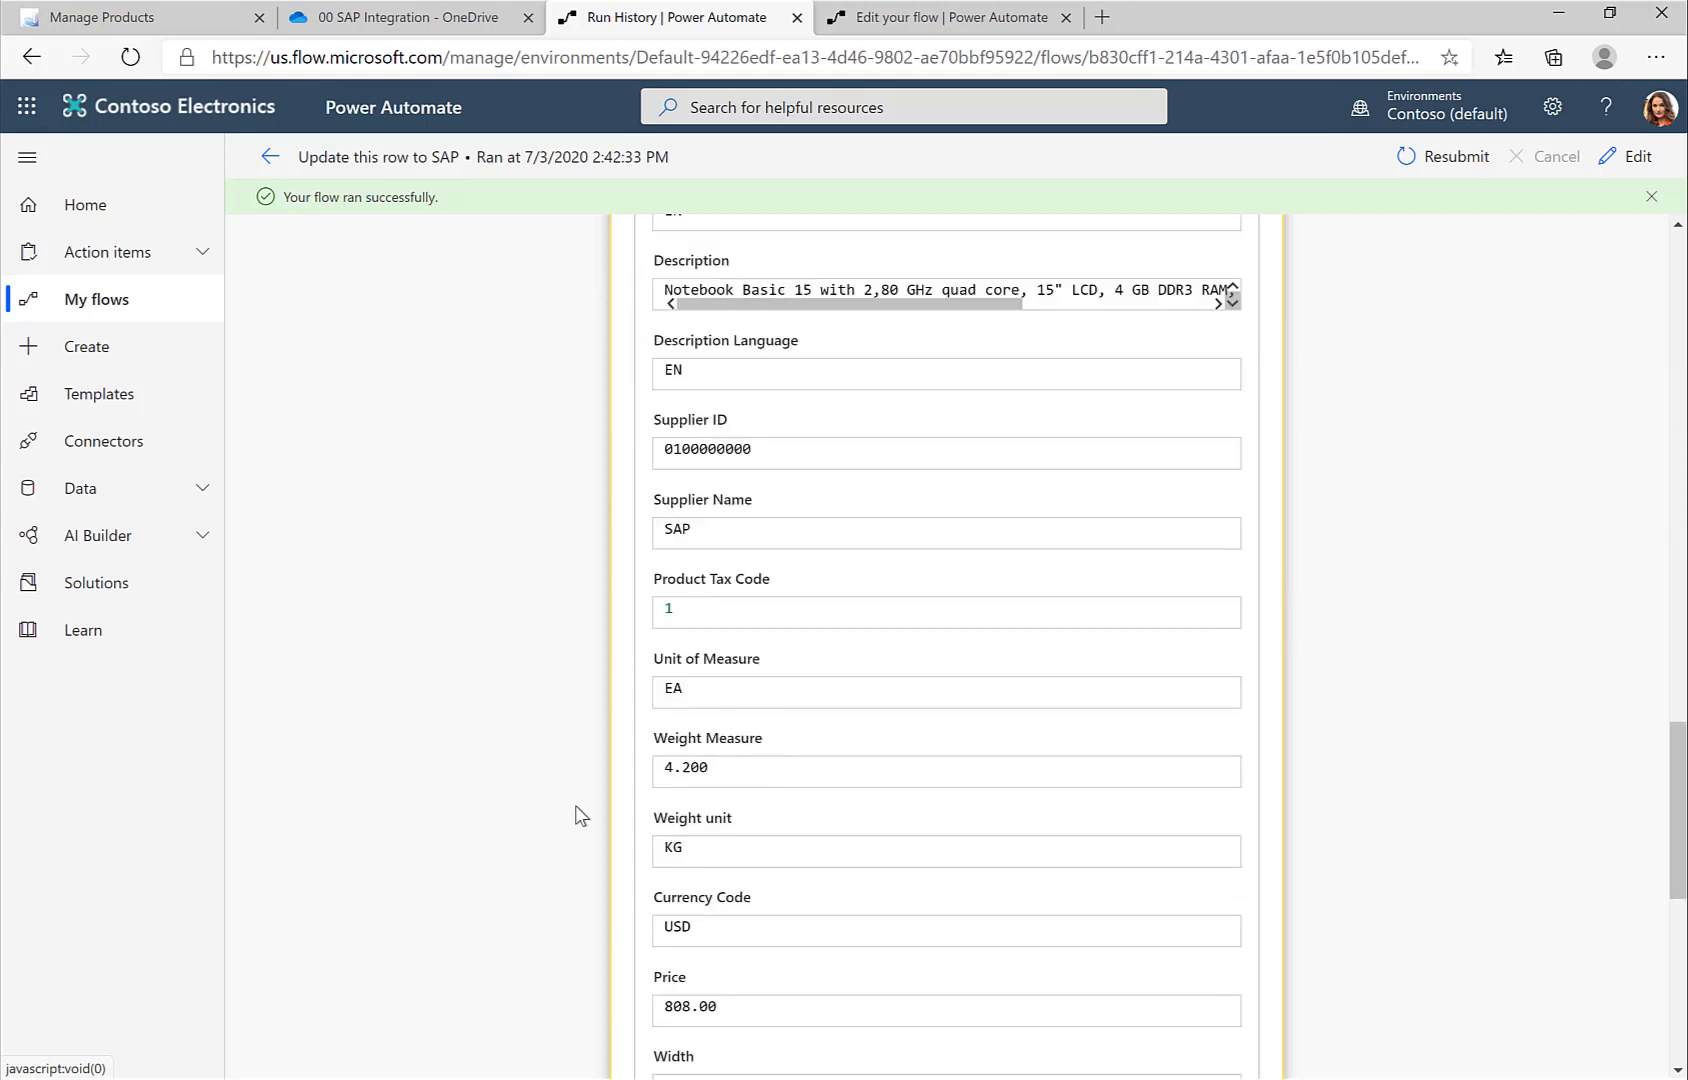
{"action": "left_click", "coordinate": [700, 995]}
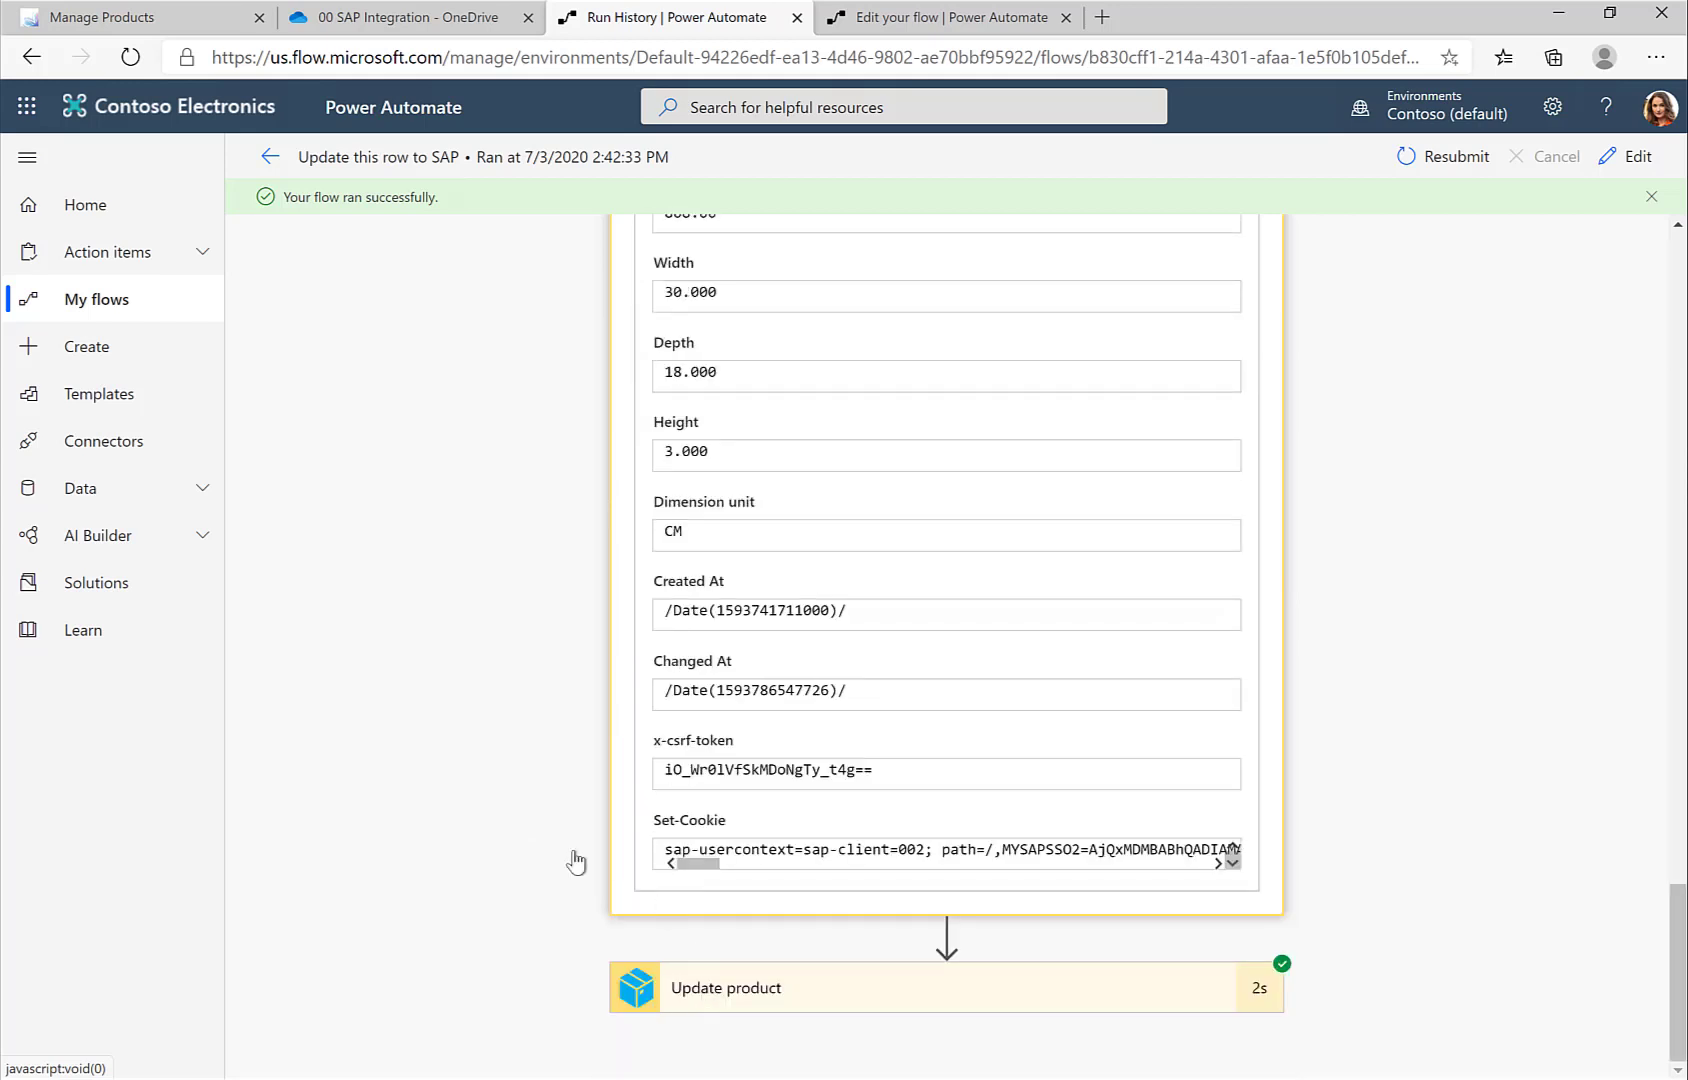
{"action": "scroll", "coordinate": [474, 768], "scroll_direction": "down", "scroll_amount": 6}
{"action": "scroll", "coordinate": [474, 768], "scroll_direction": "down", "scroll_amount": 3}
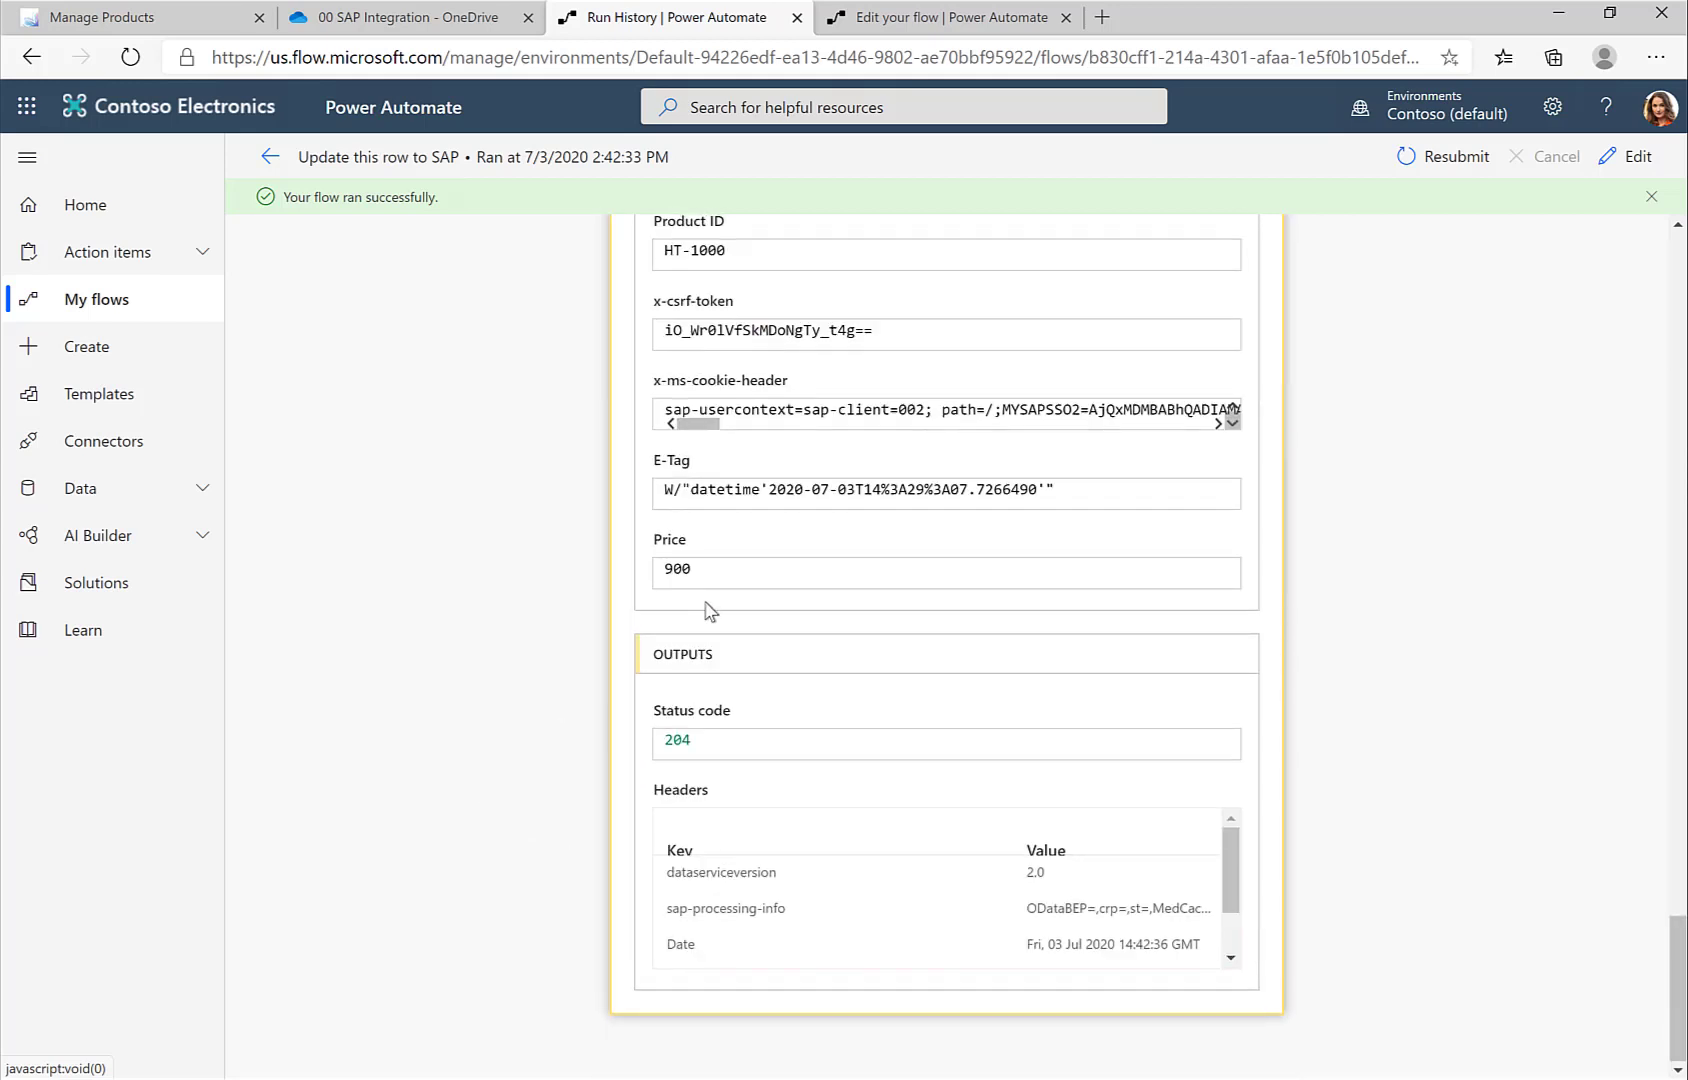
{"action": "double_click", "coordinate": [611, 574]}
Step: Return to the flow's details page and reopen 'Update this row to SAP' in the editor
{"action": "left_click", "coordinate": [268, 158]}
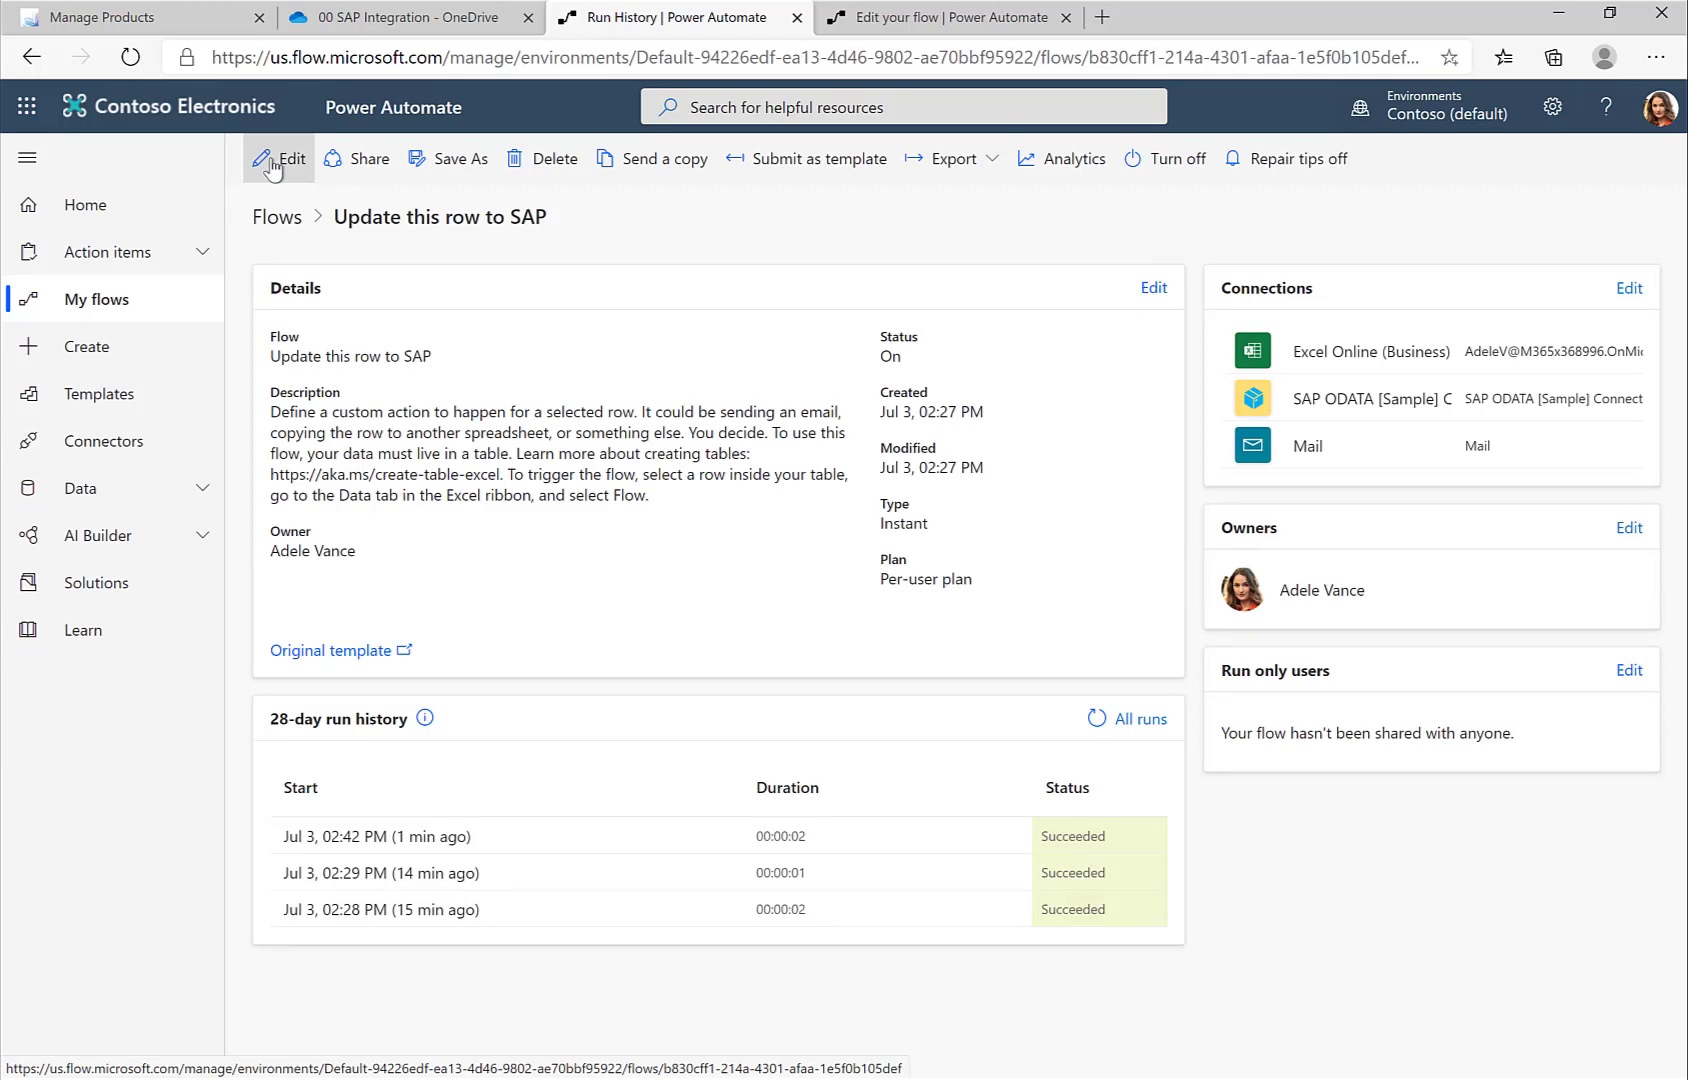
{"action": "left_click", "coordinate": [279, 160]}
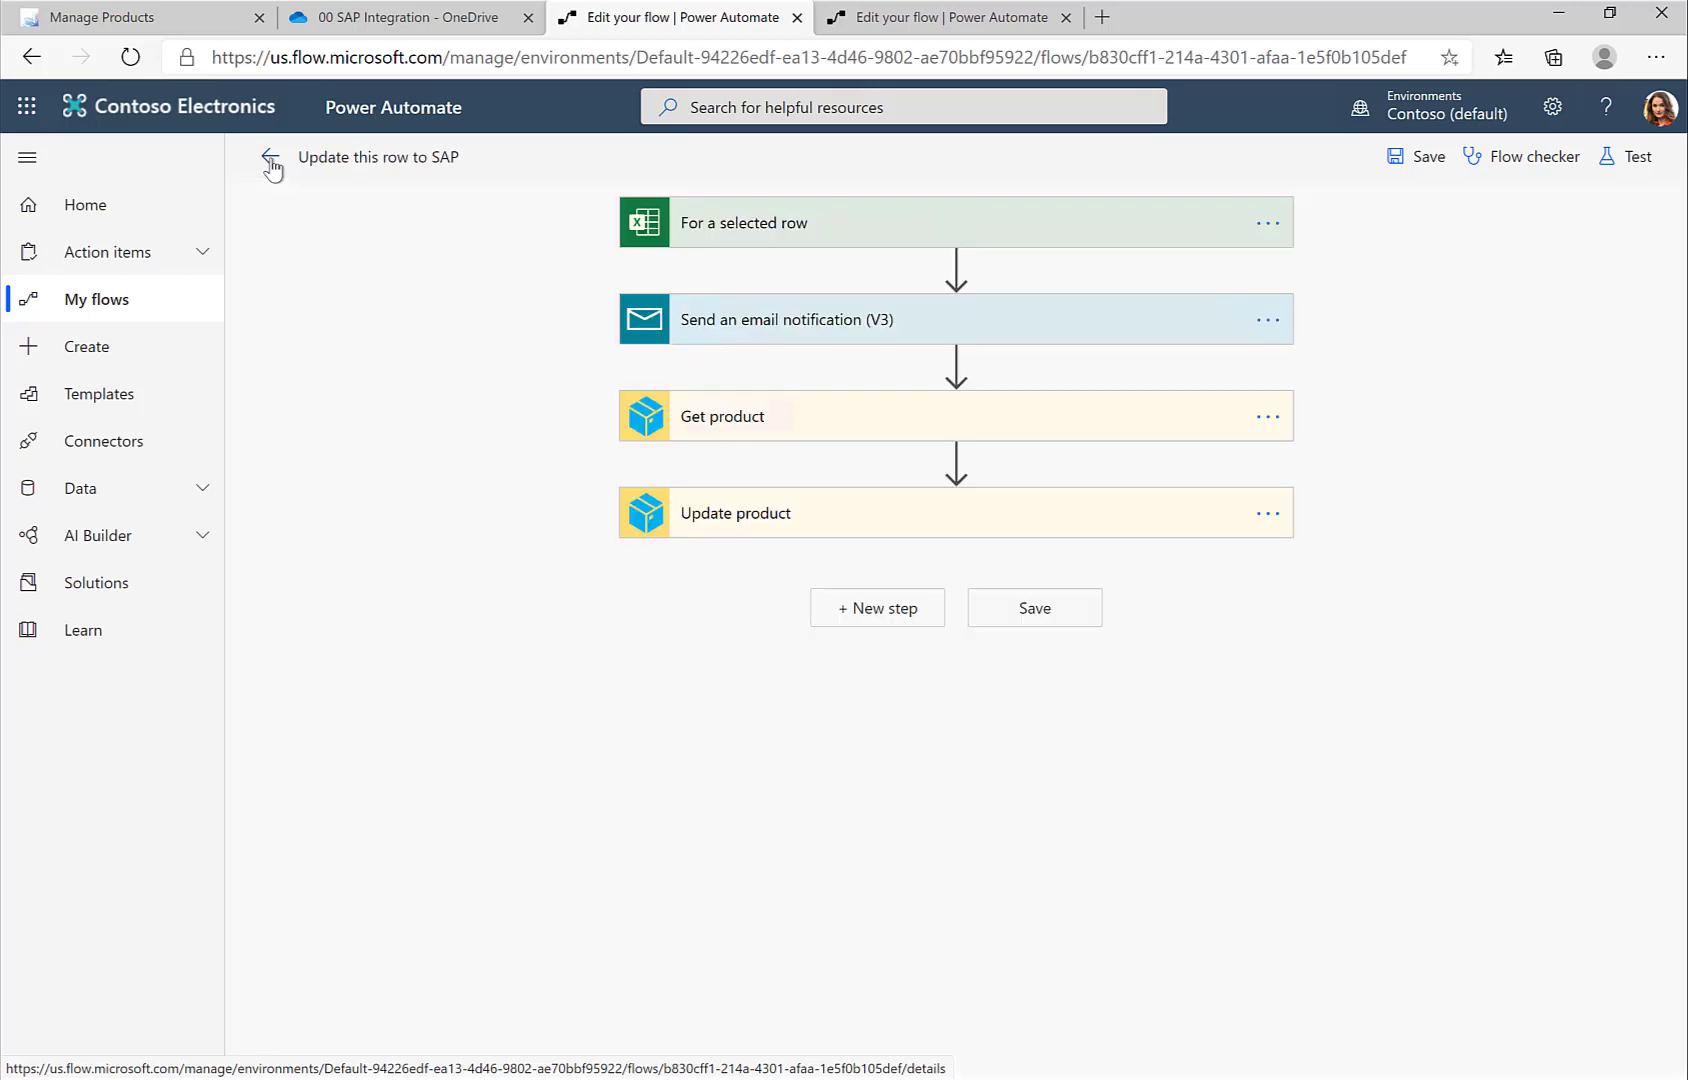